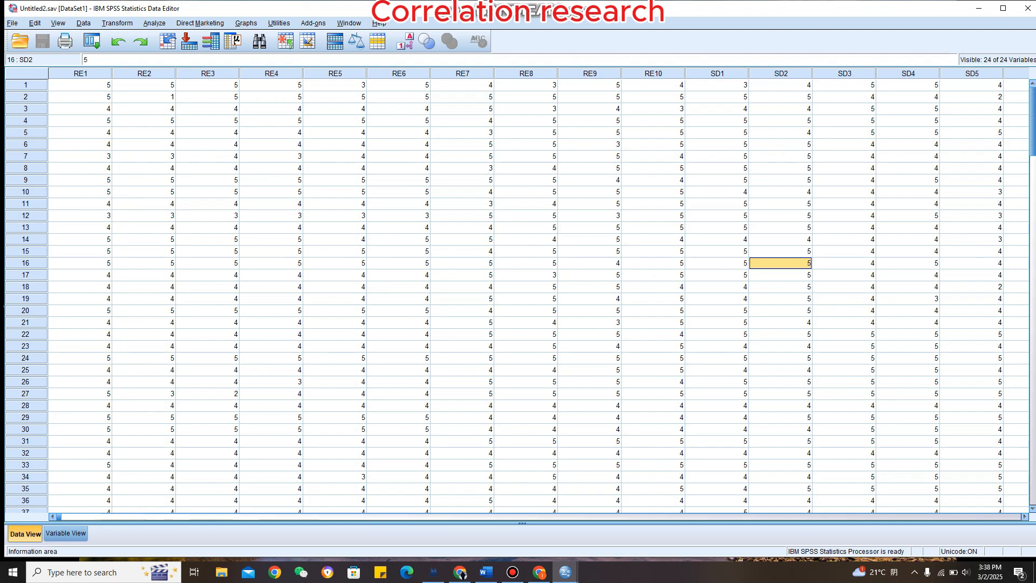
Check the research topic in the Word document, and return to the SPSS dataset
click(485, 573)
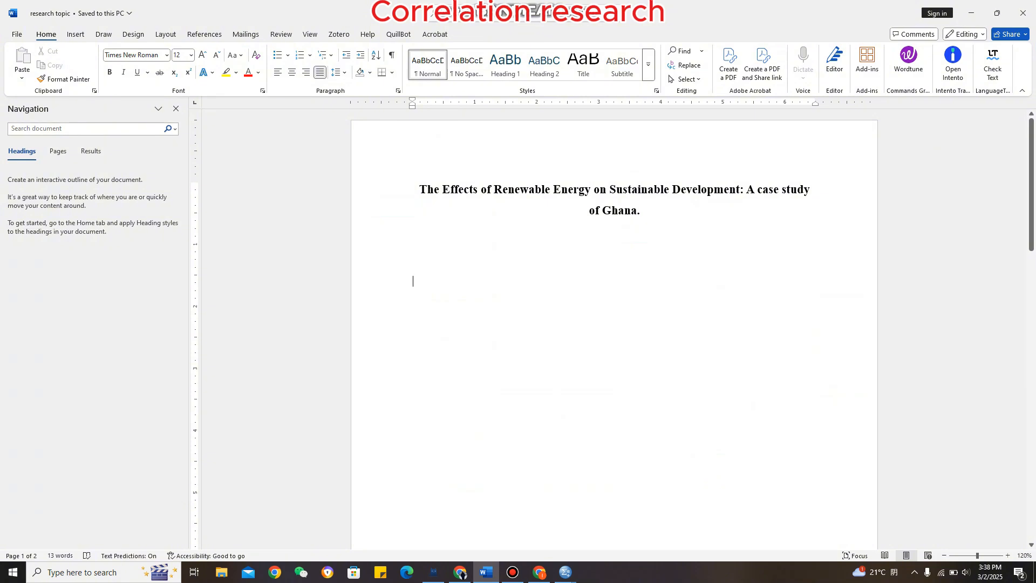
click(972, 11)
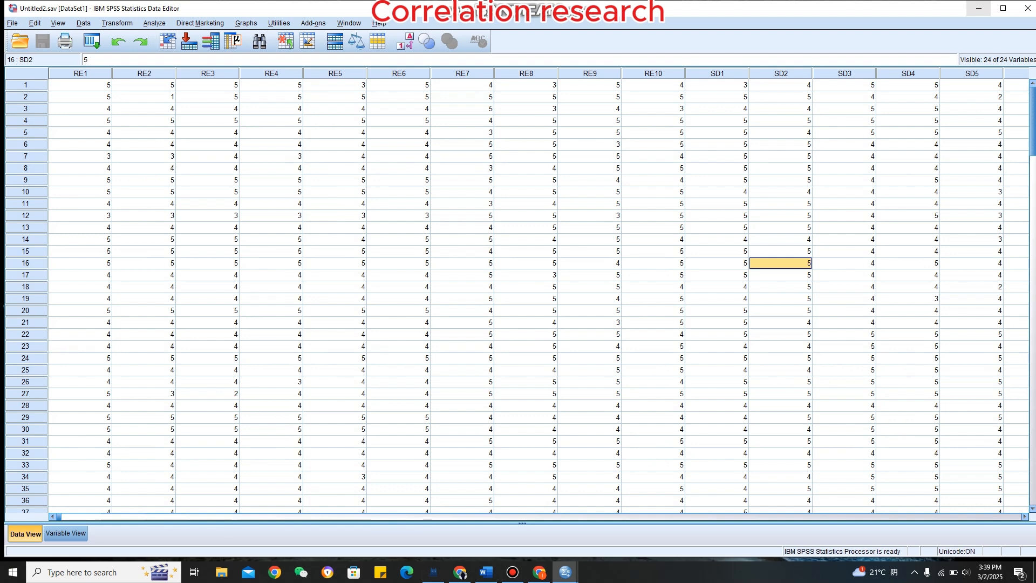
Open the Bivariate Correlations analysis for the dataset
click(154, 23)
mouse_move(187, 49)
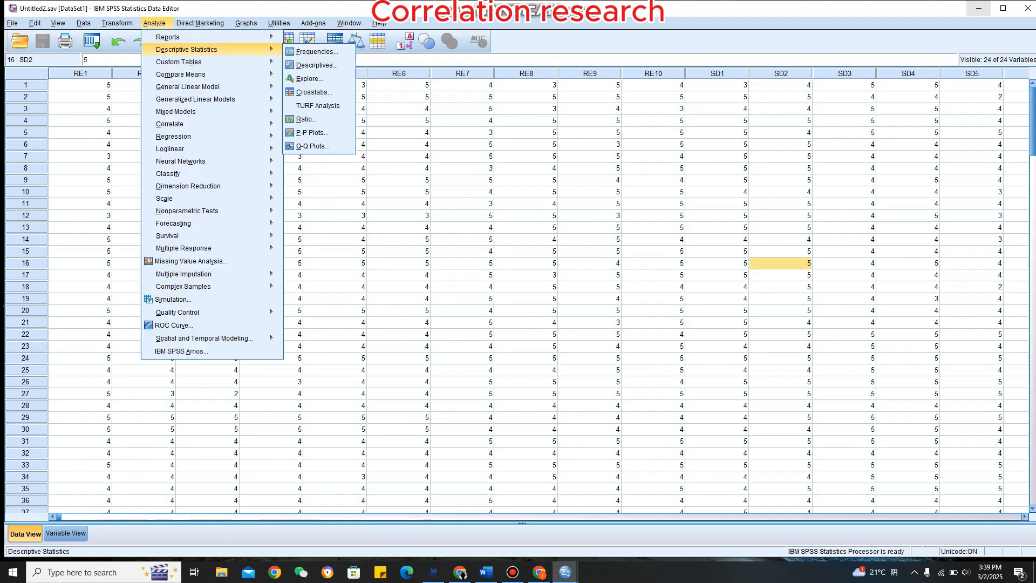
mouse_move(184, 124)
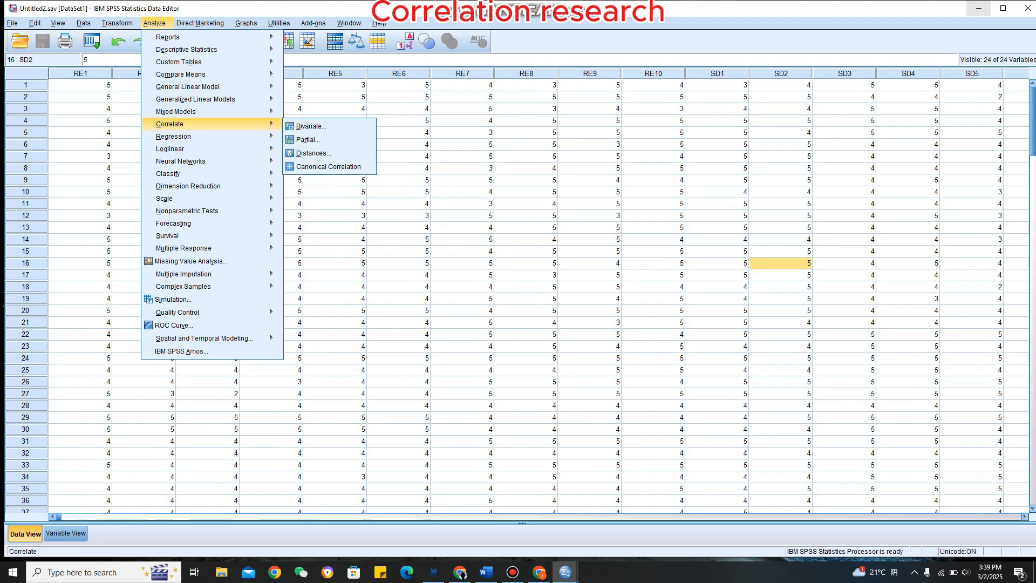
click(311, 126)
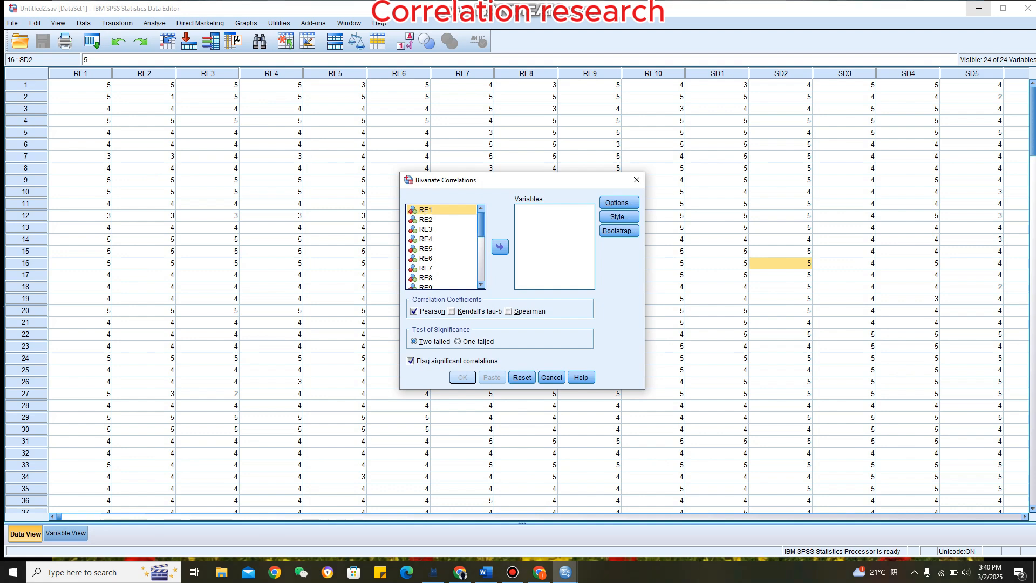
Review the available variables and select all of them in the source list
scroll(442, 246, down, 4)
scroll(442, 246, down, 1)
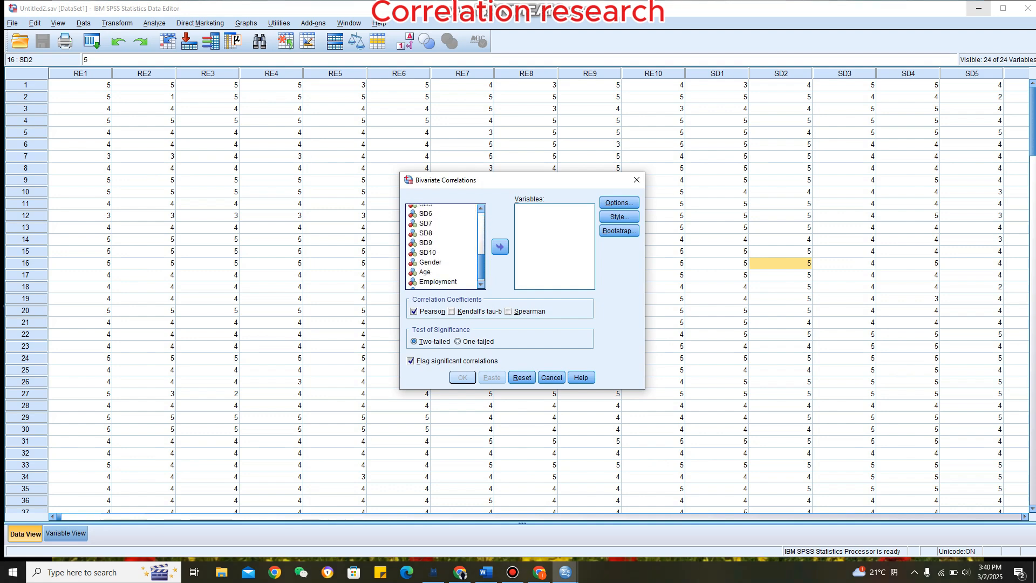
scroll(443, 246, up, 5)
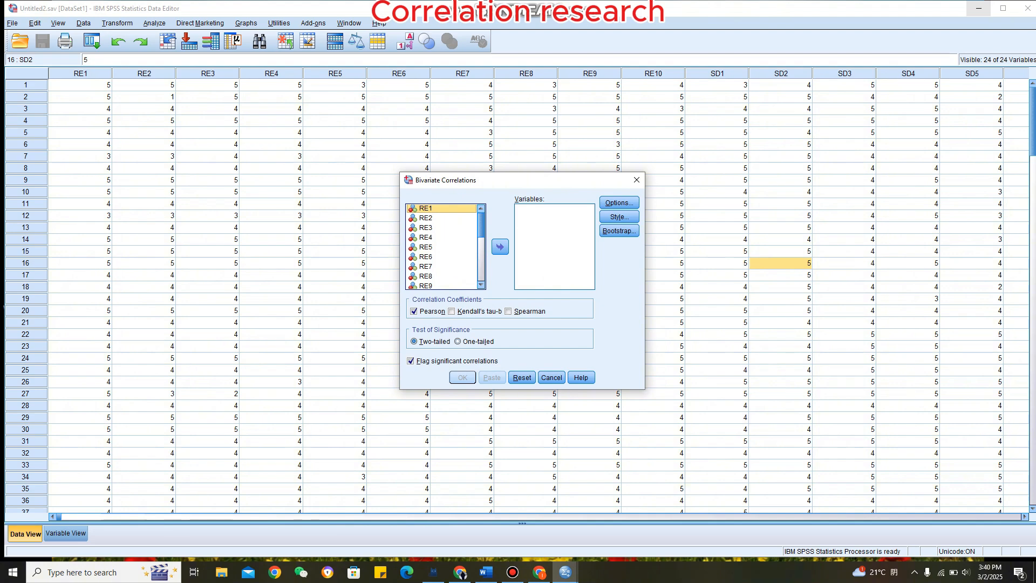
scroll(443, 246, down, 2)
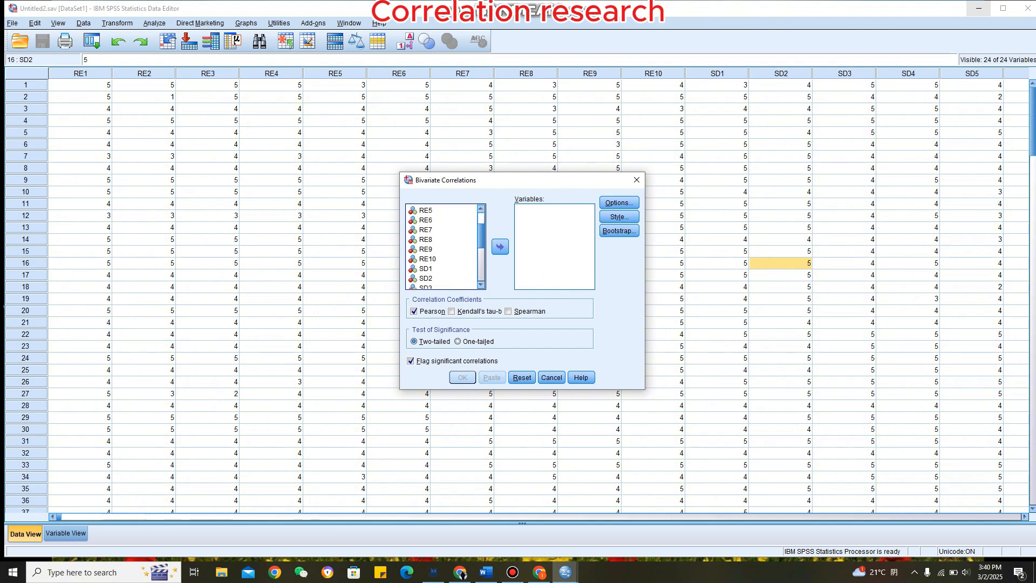
scroll(443, 246, up, 2)
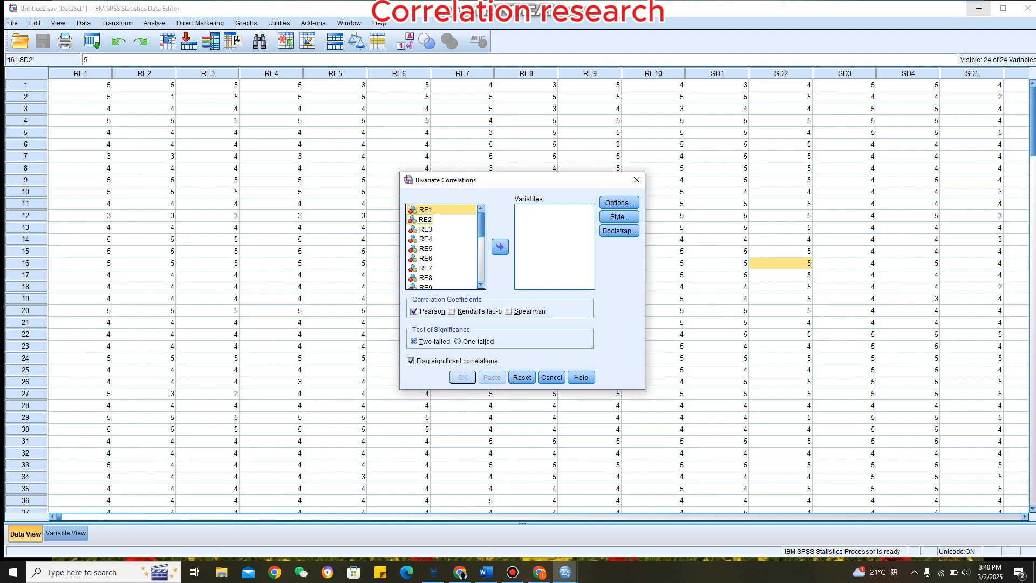
ctrl+click(425, 220)
key(shift+Down)
key(shift+Down)
key(shift+Down)
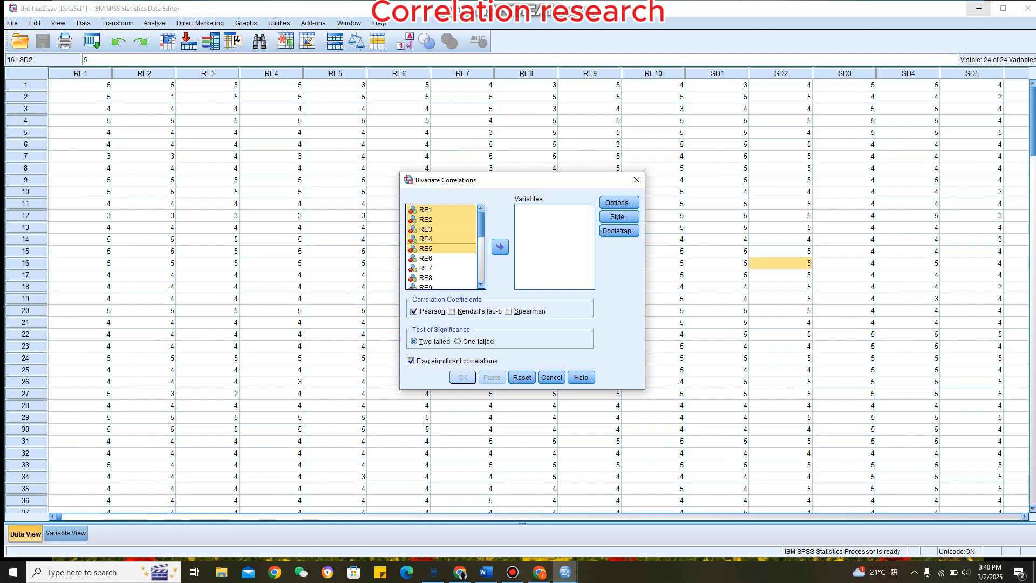
key(ctrl+a)
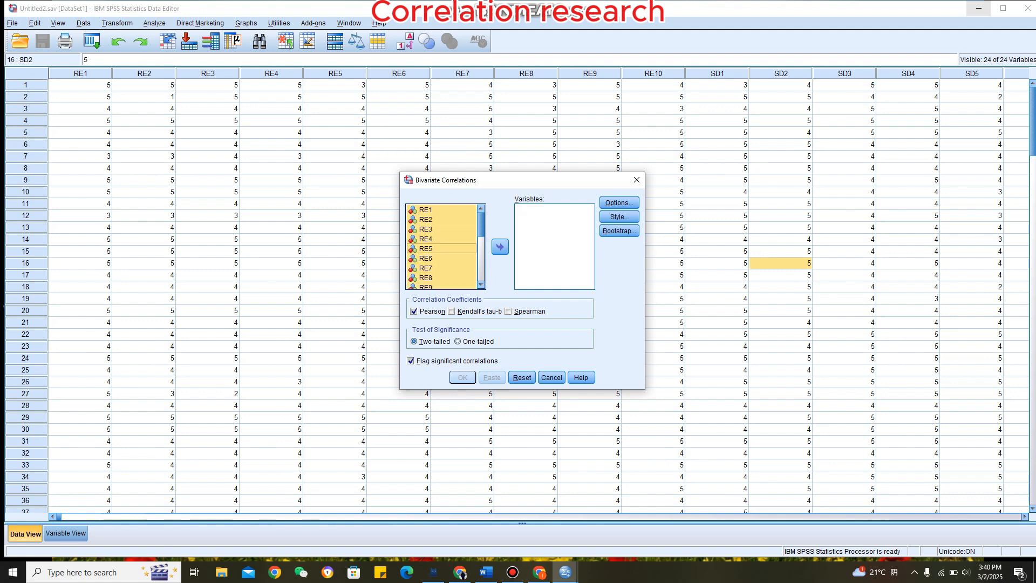
Exclude Education, Employment, Age and Gender from the selection, and add RE1 to RE10 and SD1 to SD10 as the analysis variables
scroll(442, 247, down, 3)
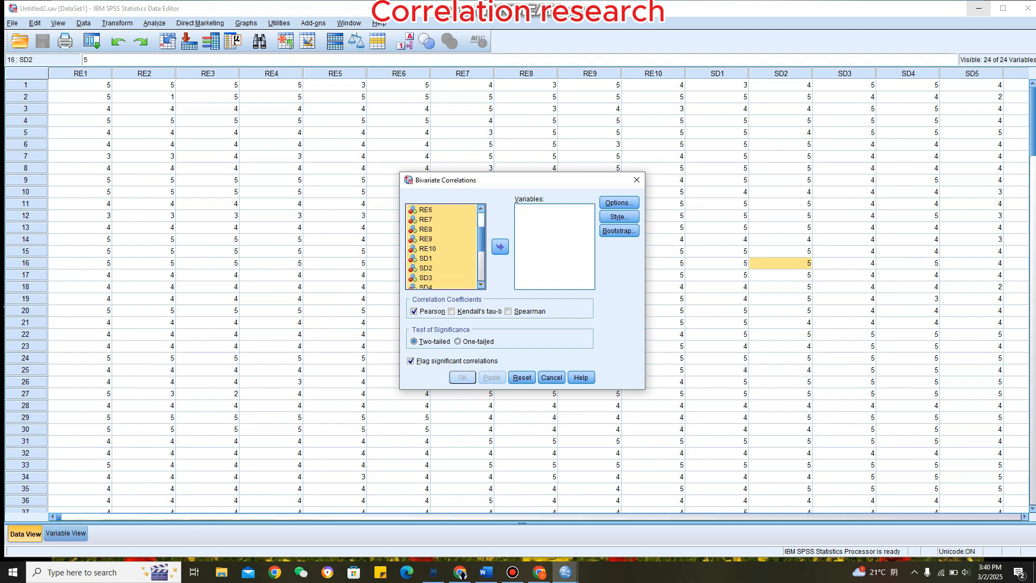
scroll(442, 247, down, 3)
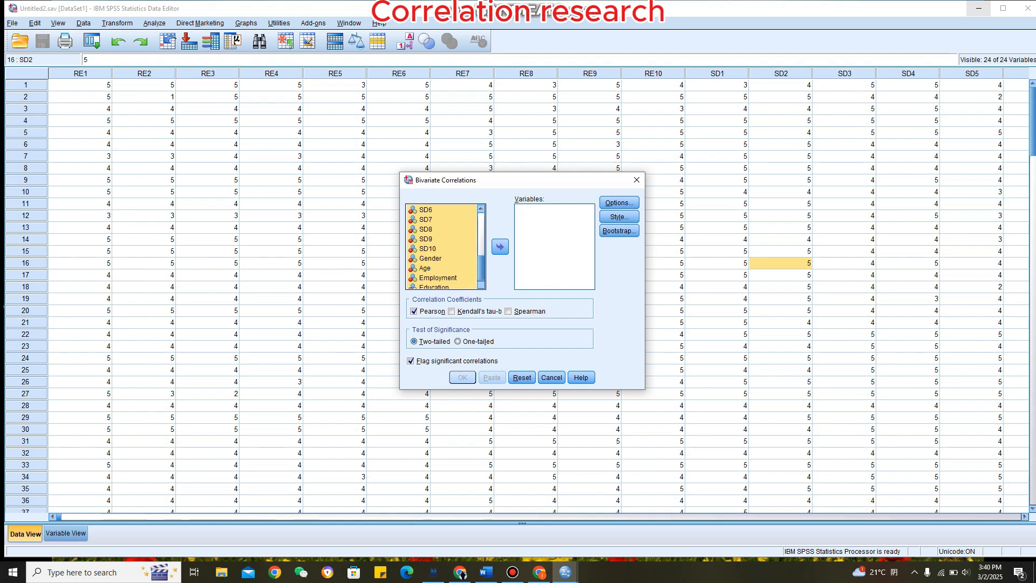
ctrl+click(434, 285)
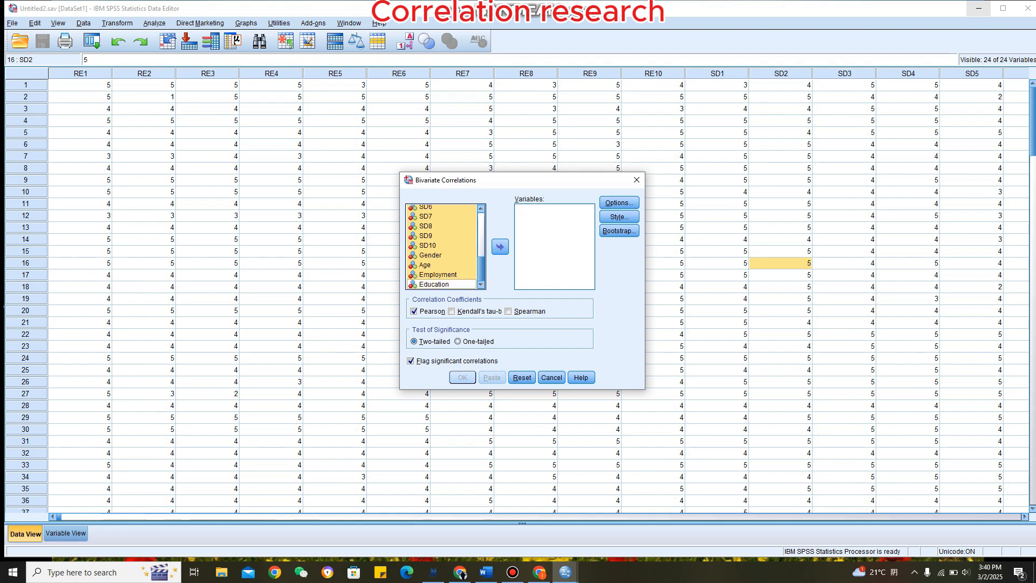
ctrl+click(438, 275)
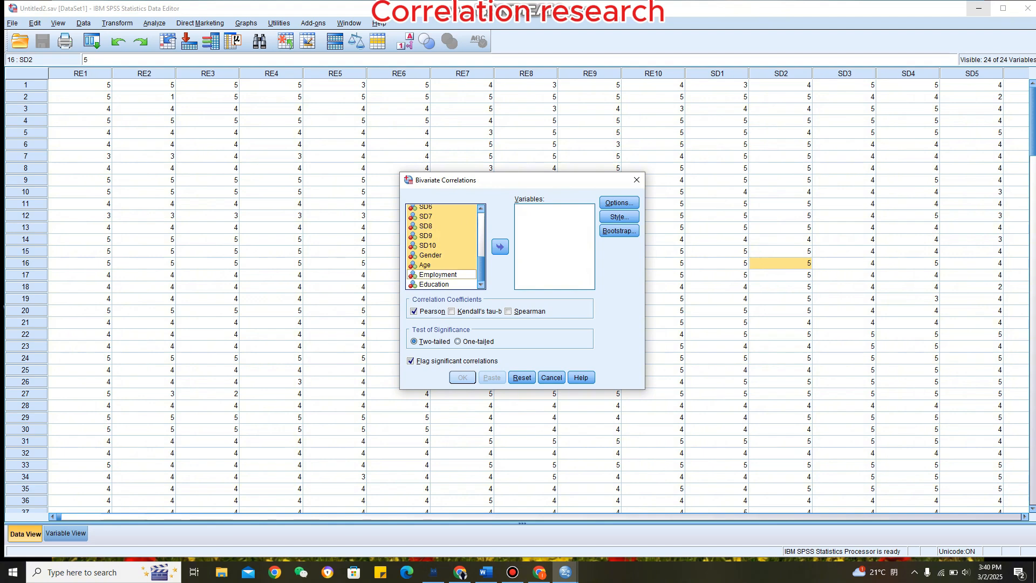
ctrl+click(425, 265)
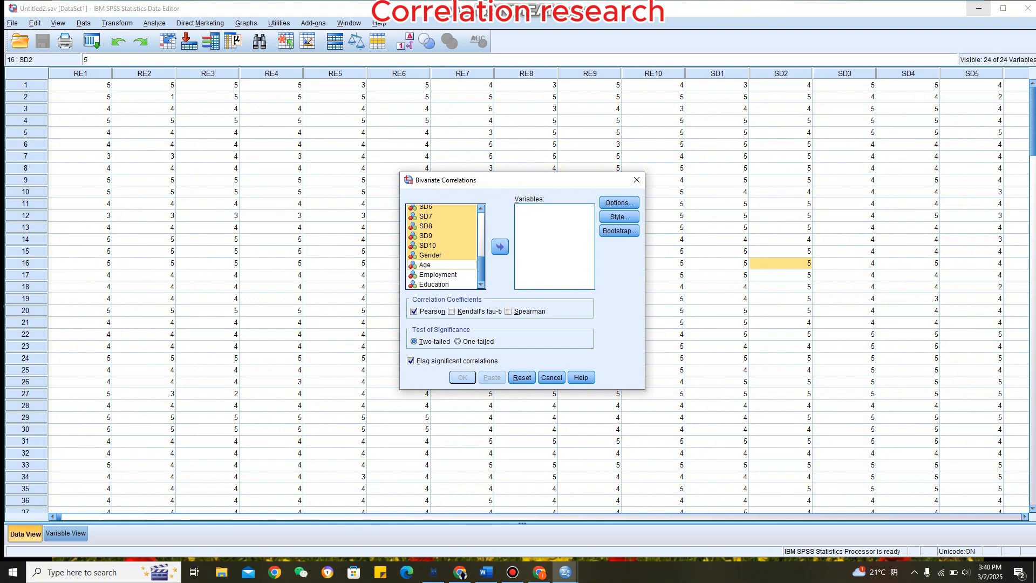
ctrl+click(431, 255)
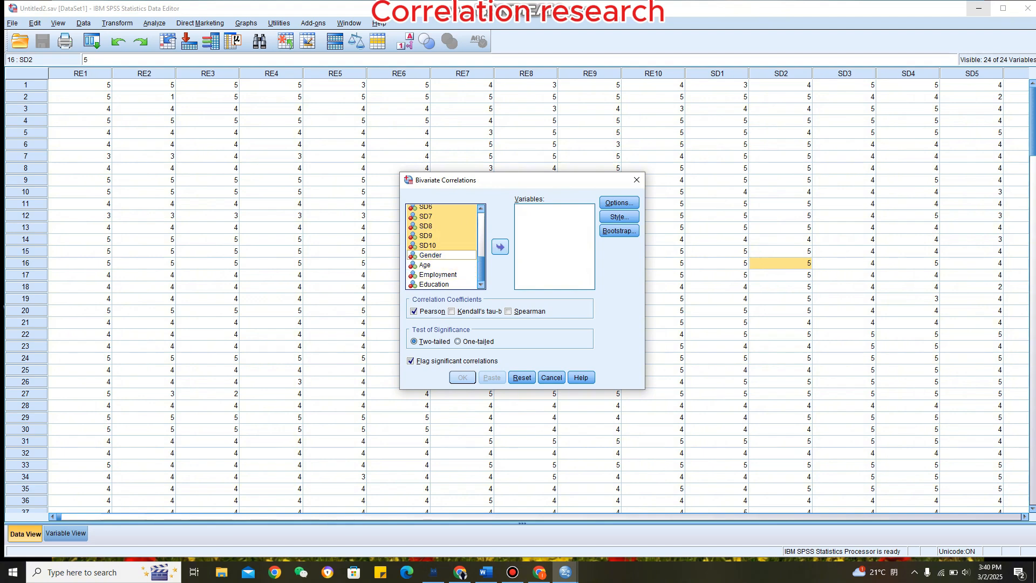
click(500, 246)
scroll(543, 240, down, 4)
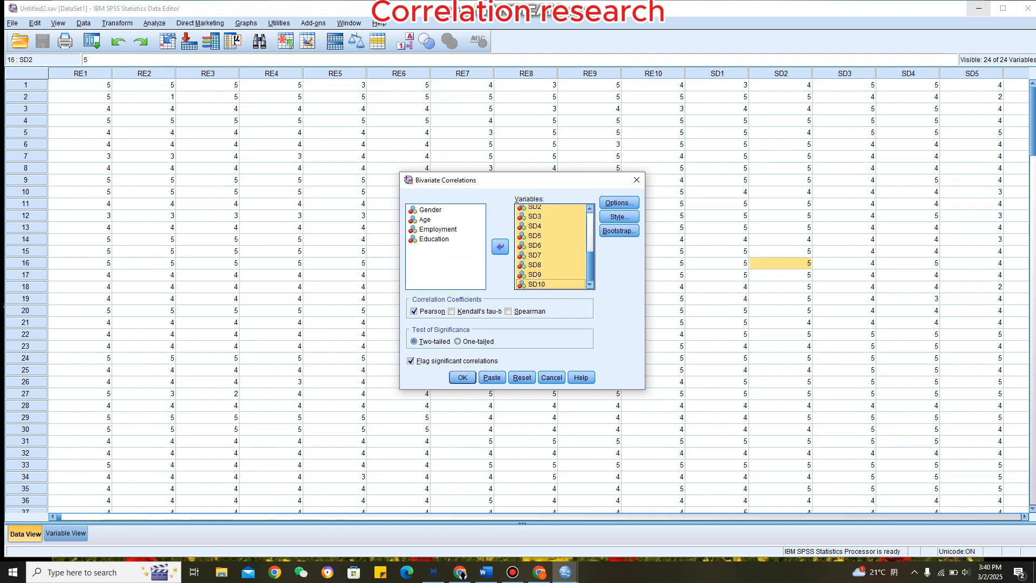
scroll(551, 246, up, 2)
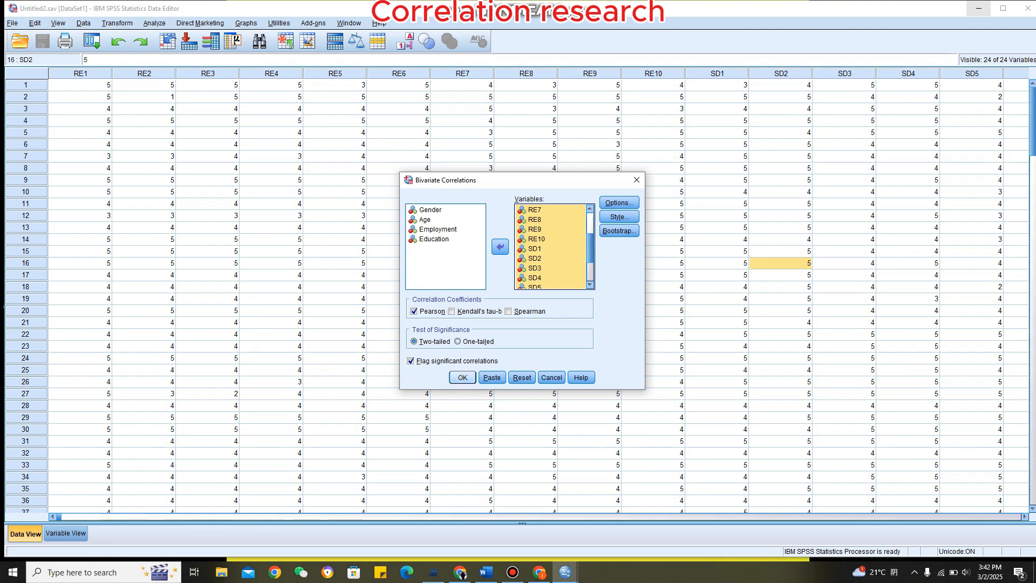
Run the two-tailed Pearson correlation with significant correlations flagged, and maximize the output window
key(Return)
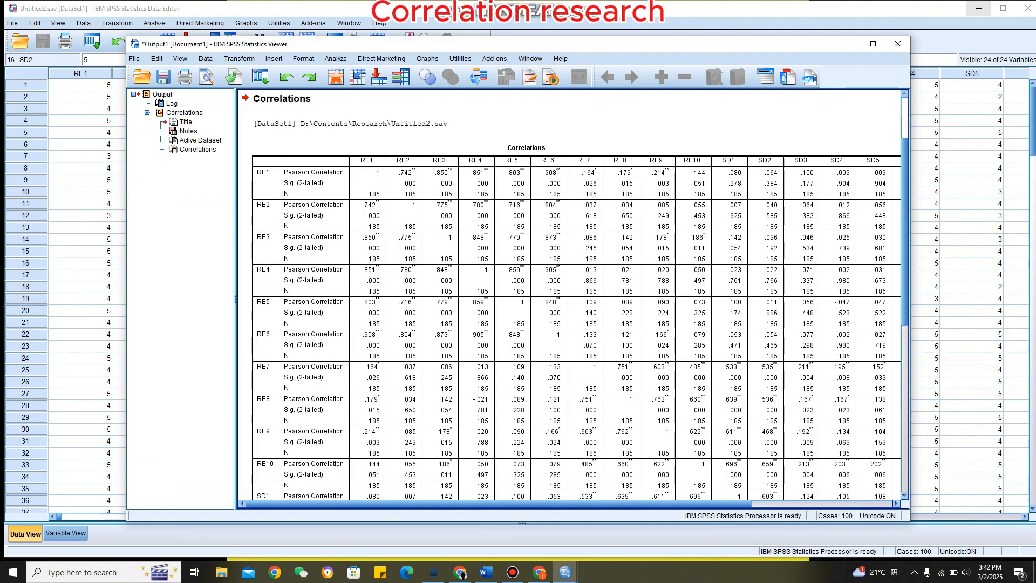
click(873, 43)
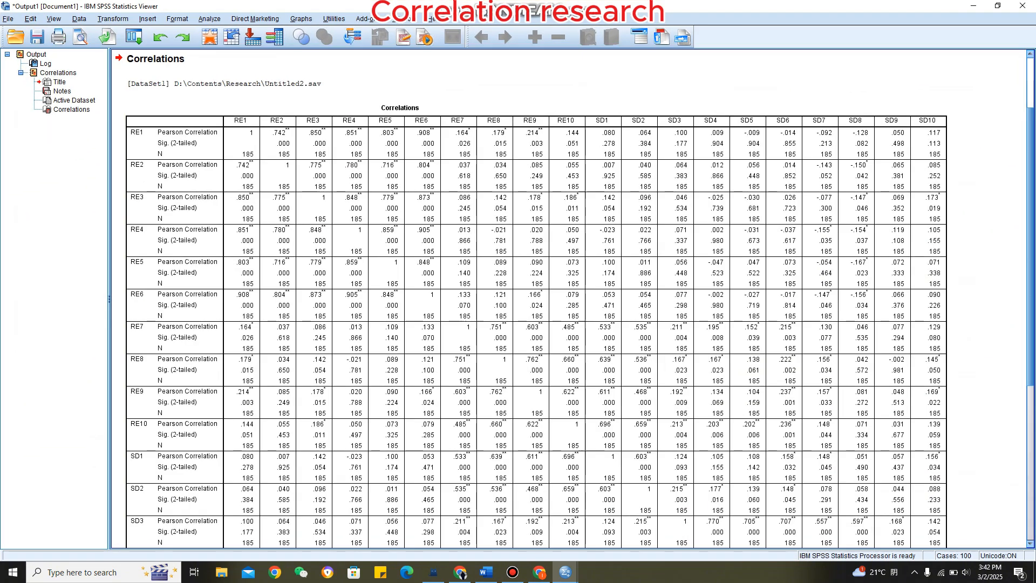
Examine the full Correlations table from RE1 to SD10, including the significance footnotes and the command syntax above it
scroll(572, 300, up, 2)
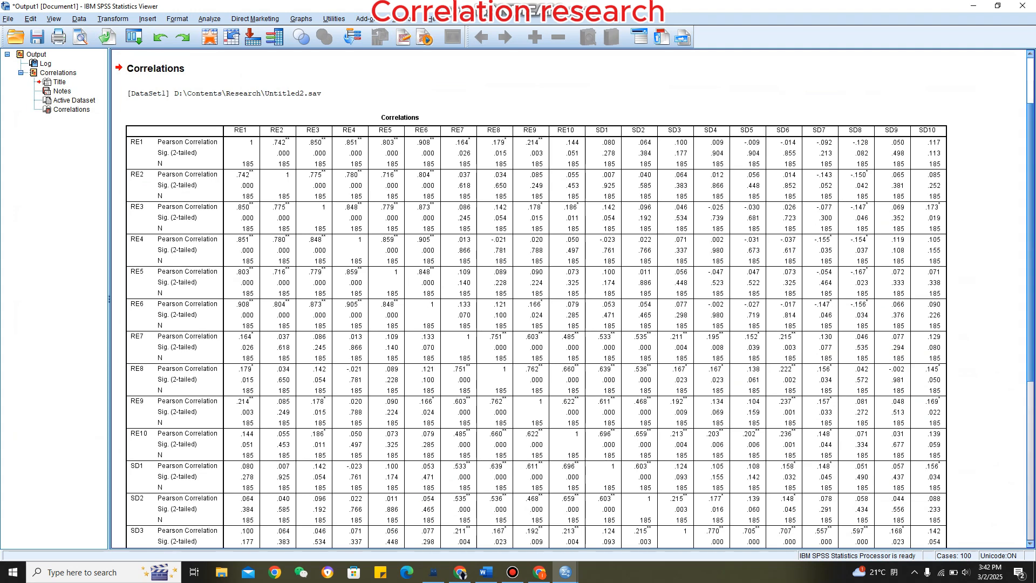
scroll(573, 300, down, 10)
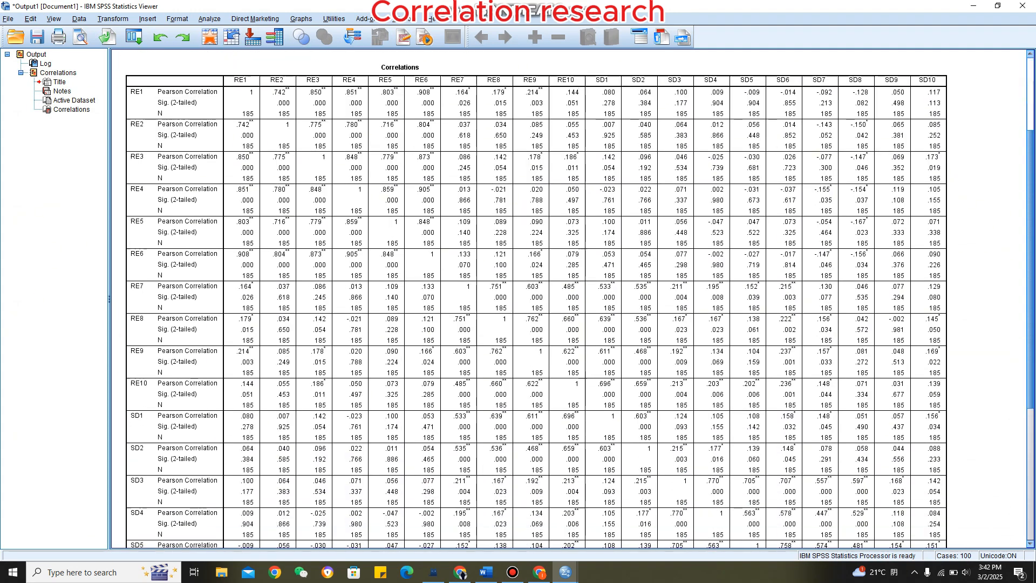
scroll(572, 300, down, 3)
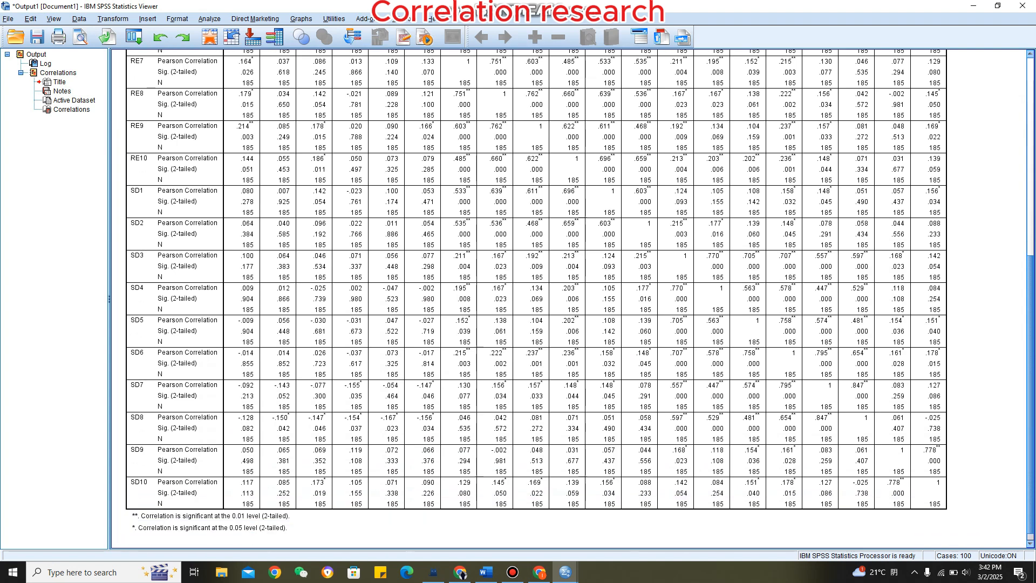
scroll(572, 300, up, 15)
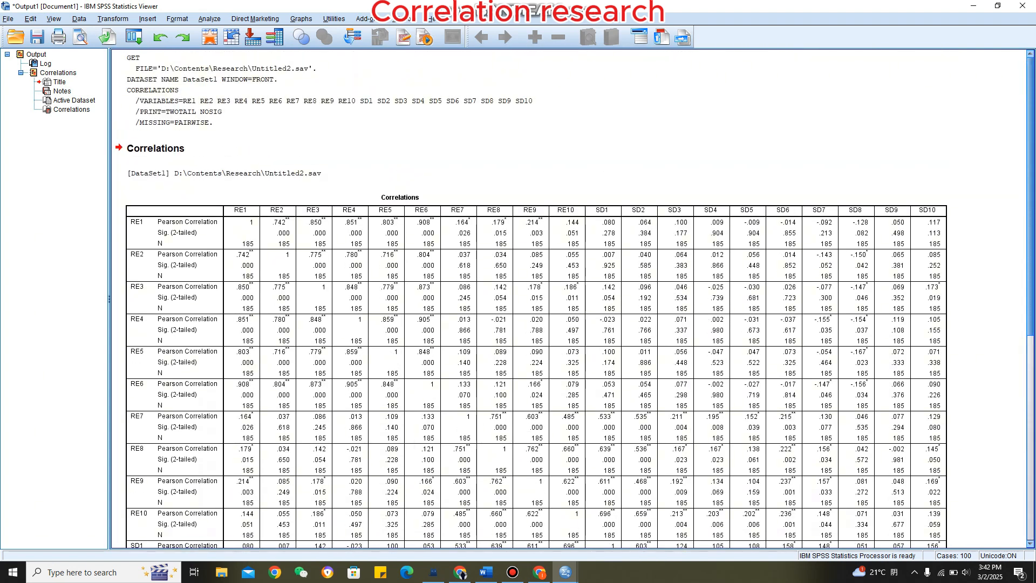
scroll(573, 299, down, 3)
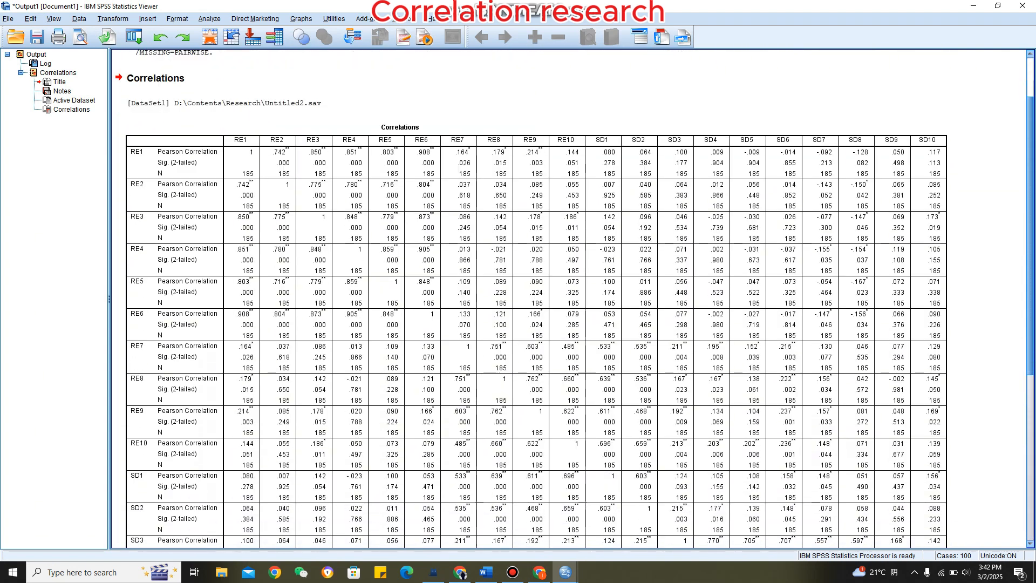
scroll(572, 300, down, 10)
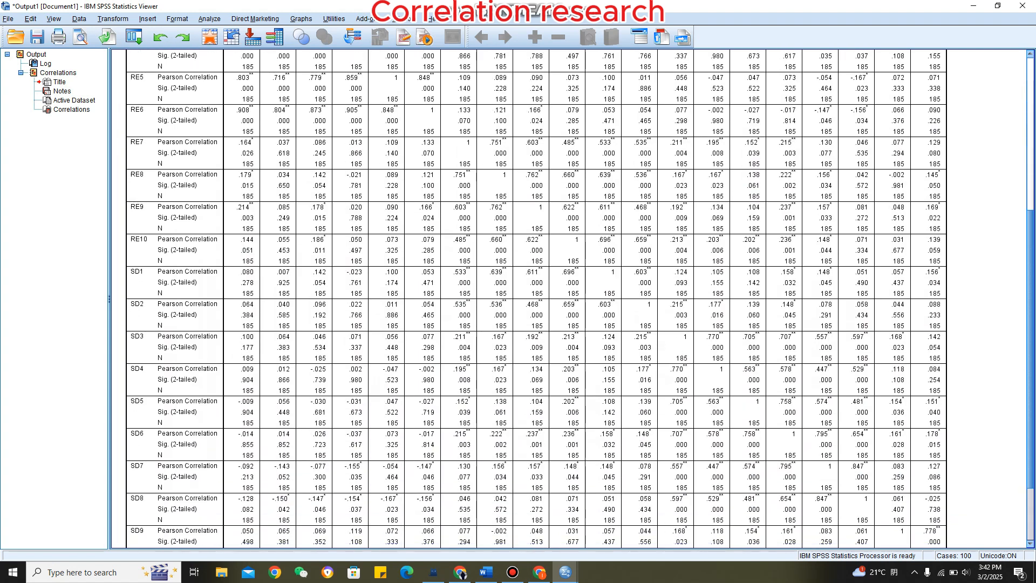
scroll(572, 299, down, 2)
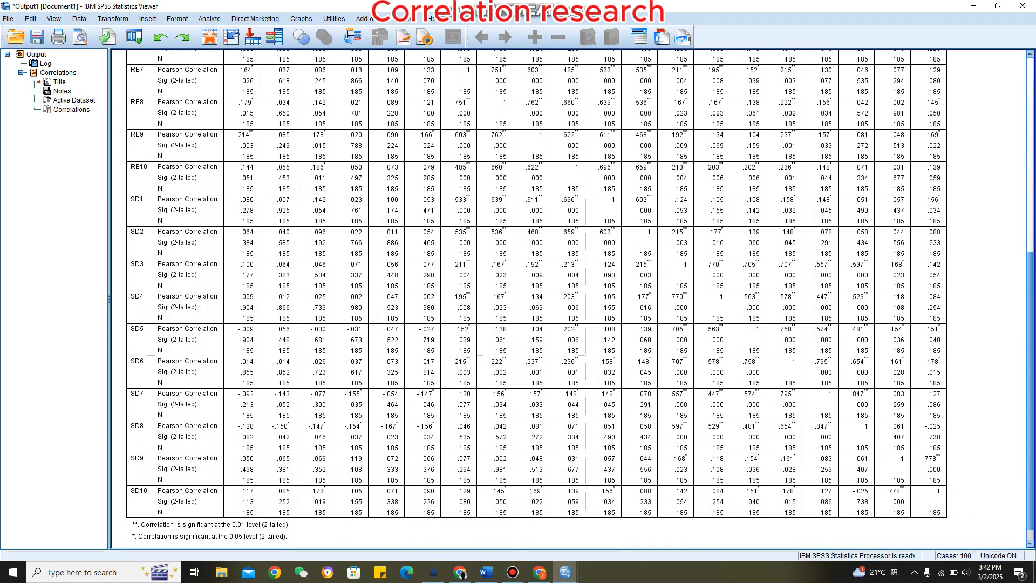
scroll(572, 299, up, 12)
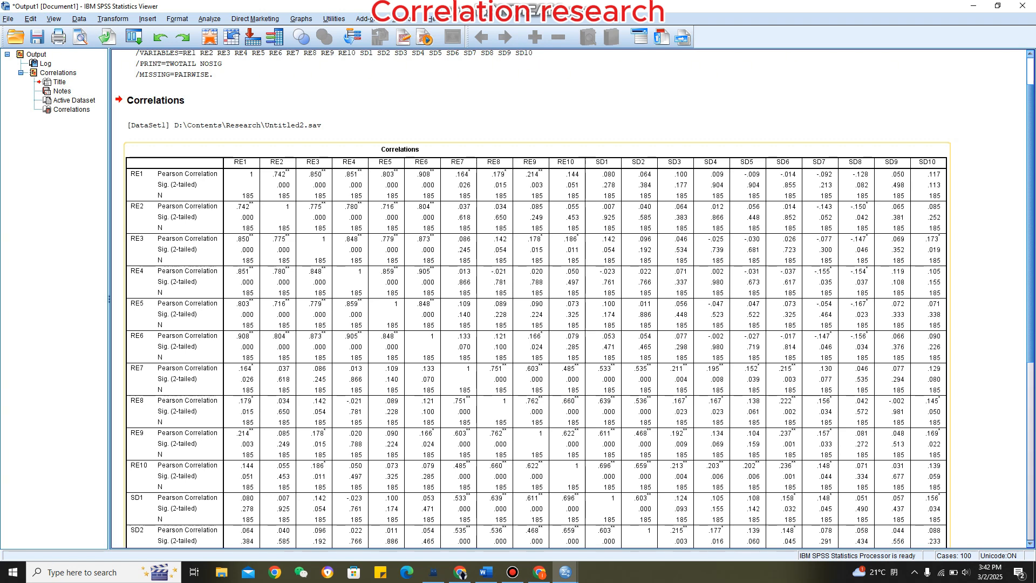
Copy the whole Correlations table from the output
click(475, 183)
scroll(475, 170, up, 3)
click(475, 227)
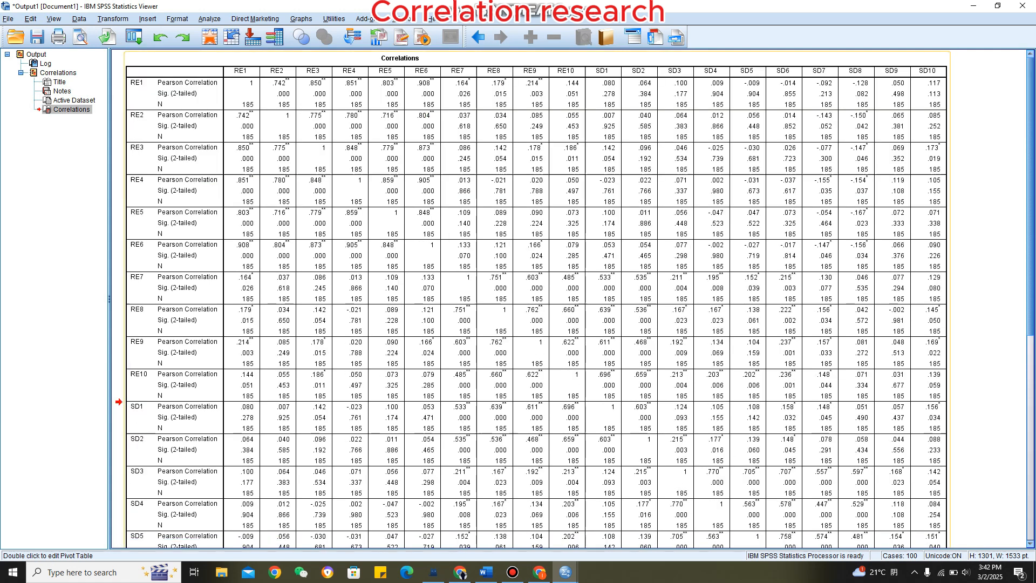
right_click(502, 61)
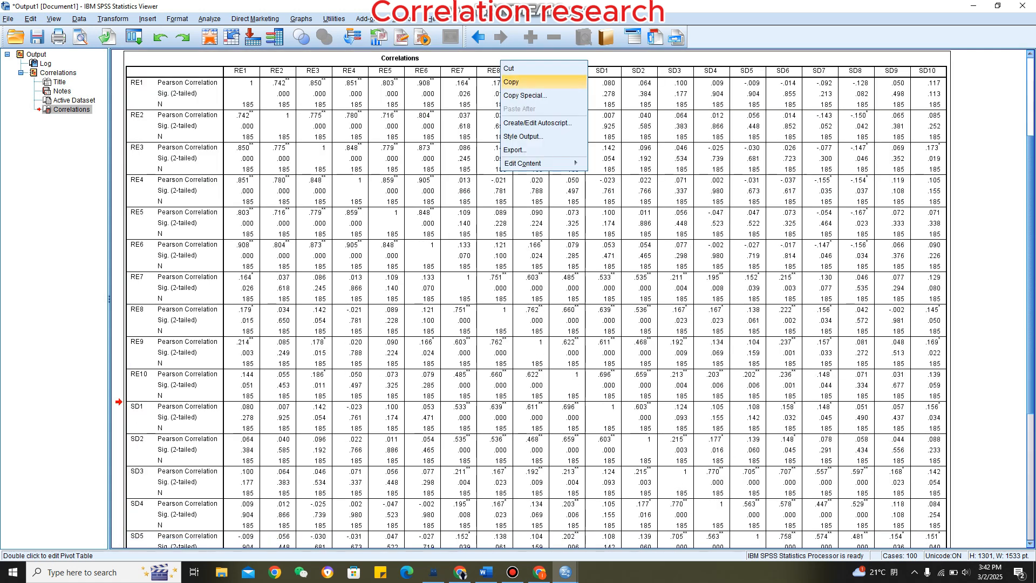
click(511, 81)
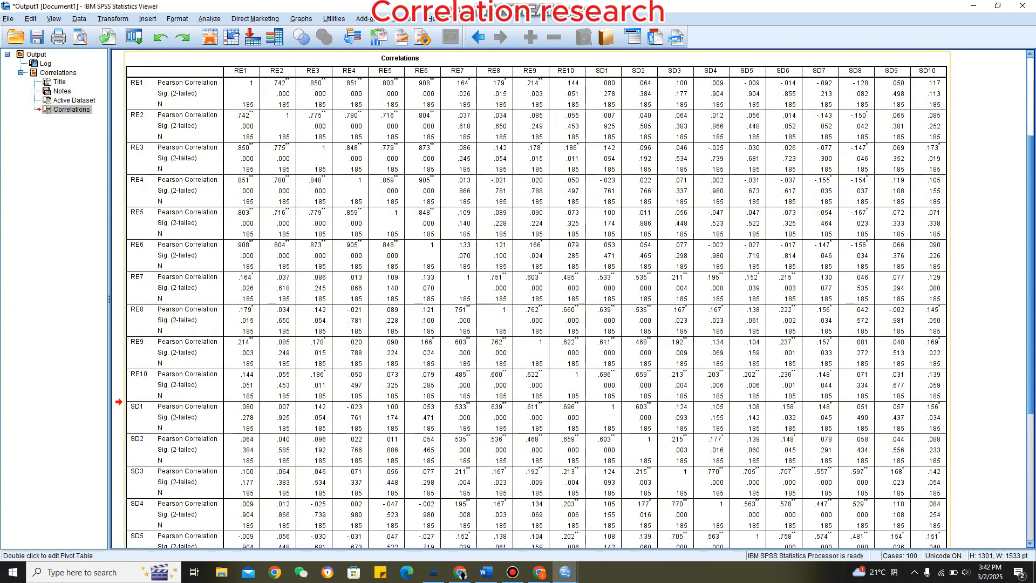
Switch to Excel and create a blank workbook in a maximized window
key(super)
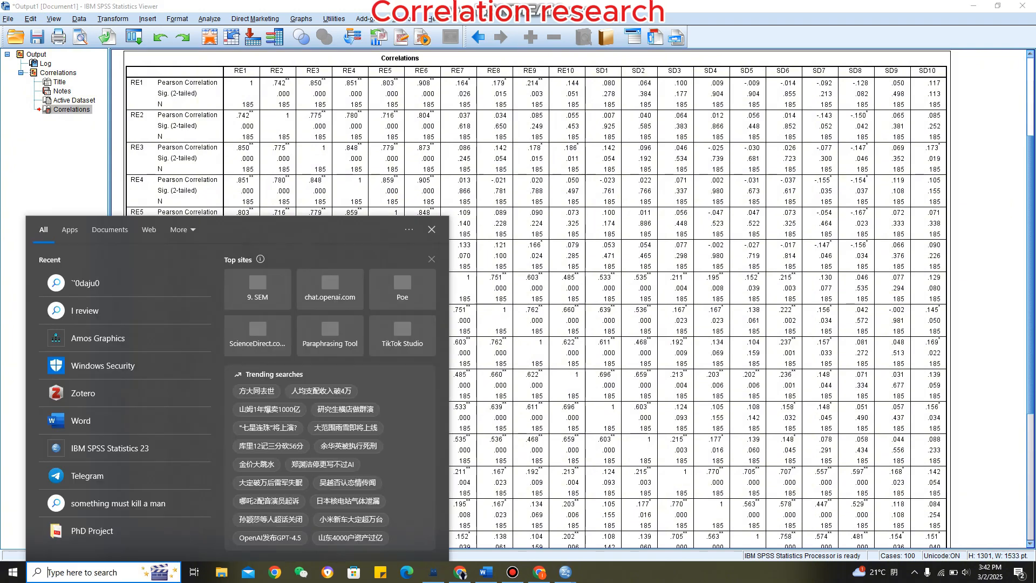
text(ex)
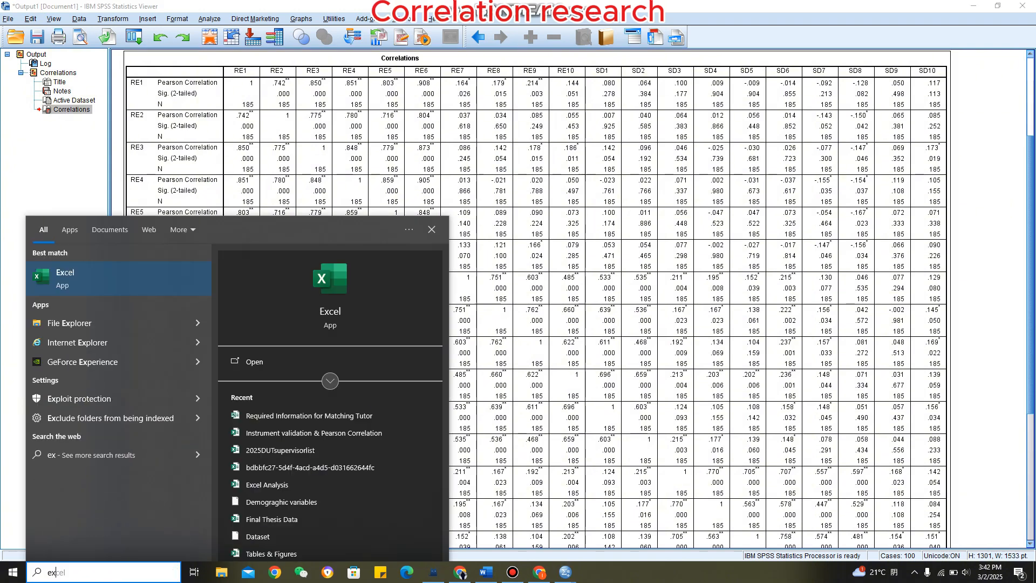
text(cel)
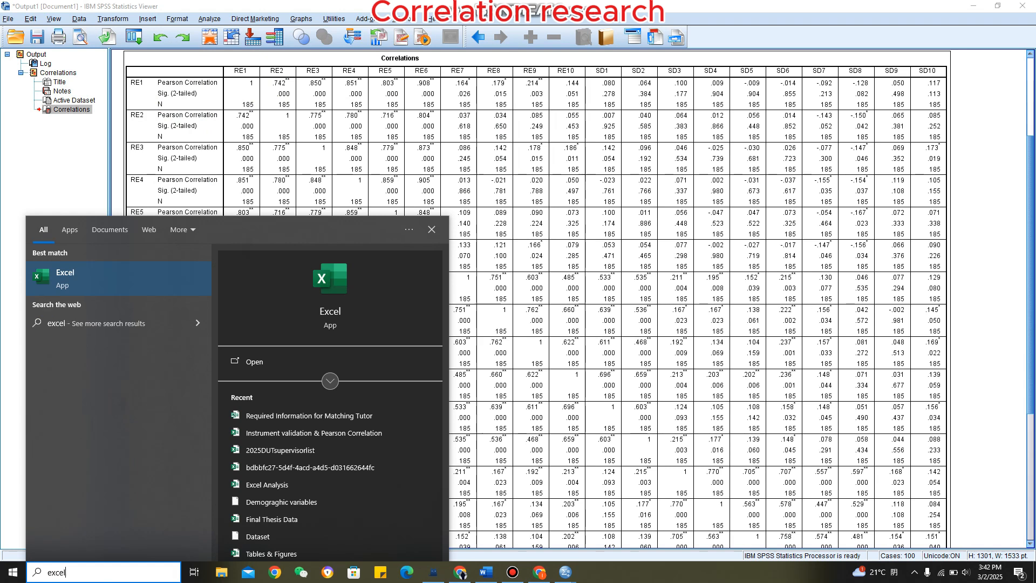
key(Return)
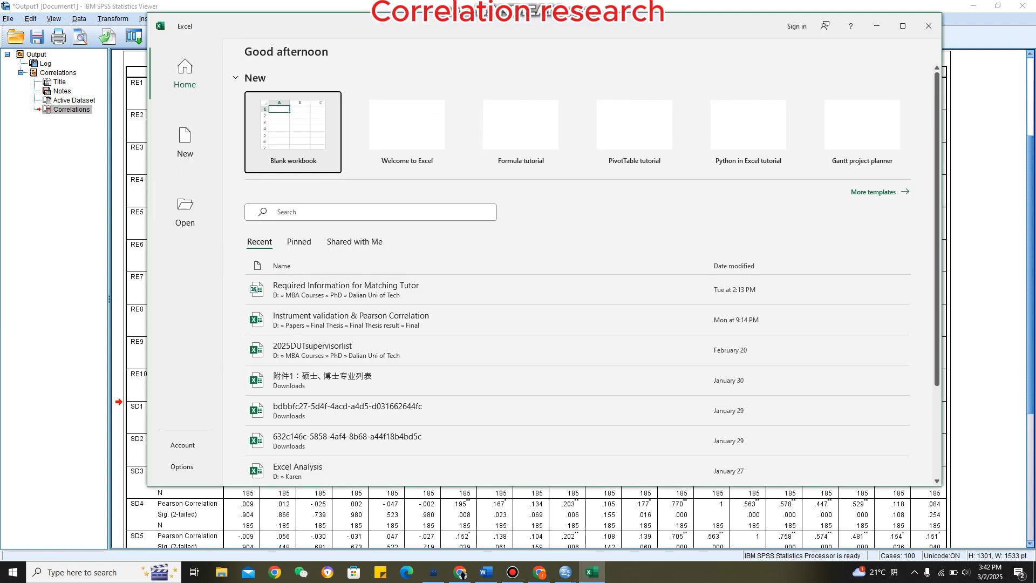
click(293, 132)
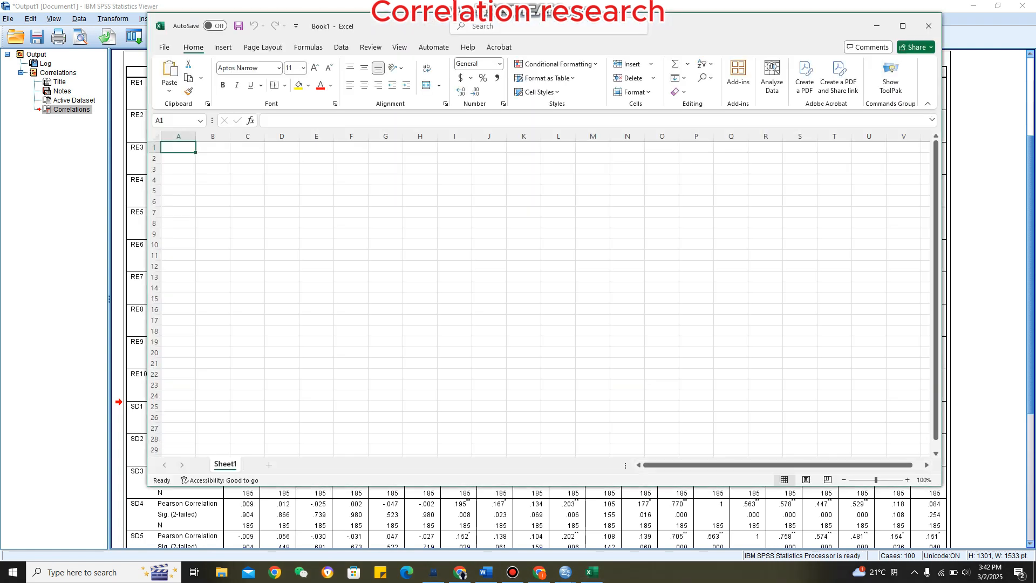
click(903, 26)
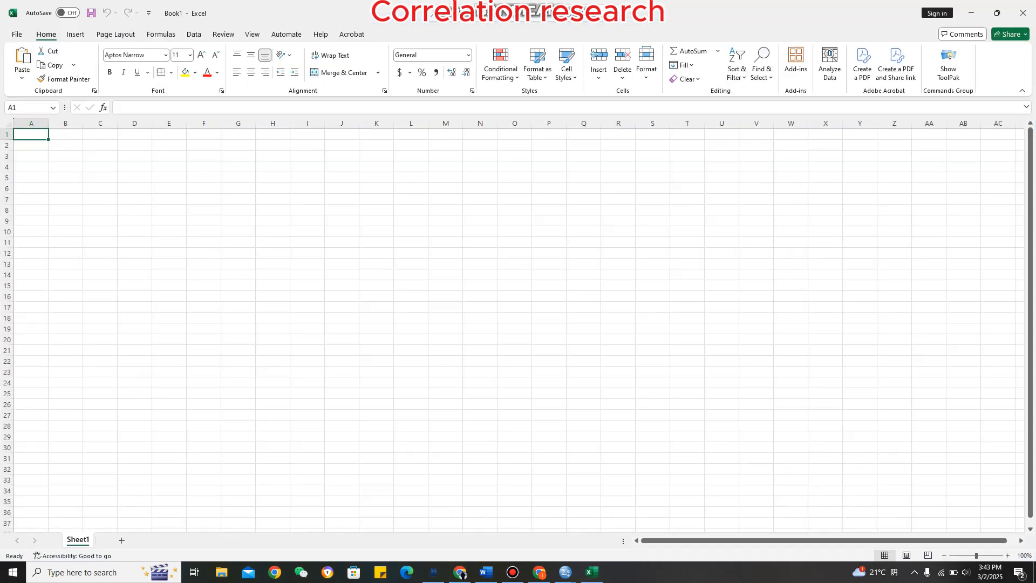
Paste the copied Correlations table at cell A1 and check it down to the significance footnotes
key(ctrl+v)
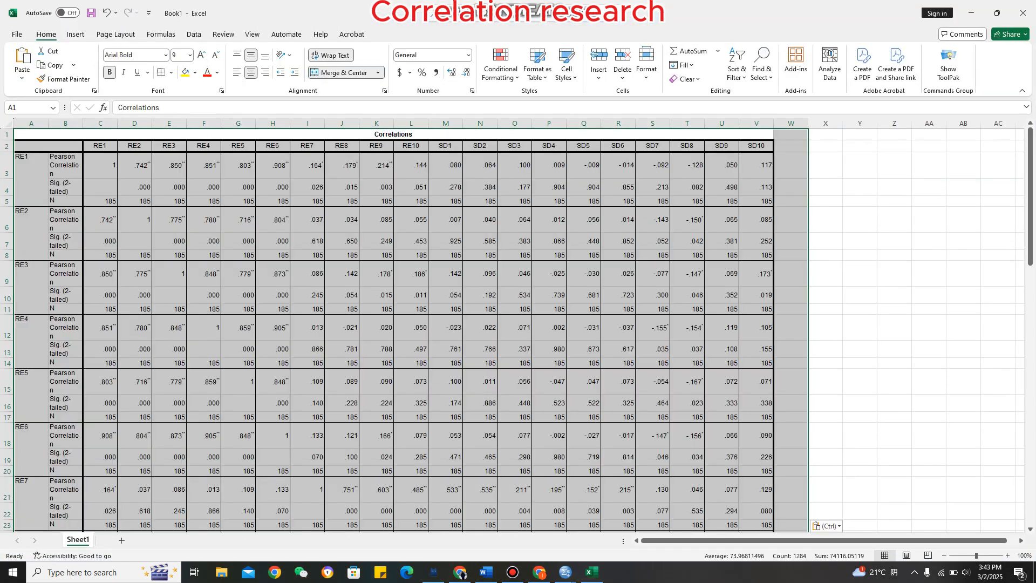
click(894, 295)
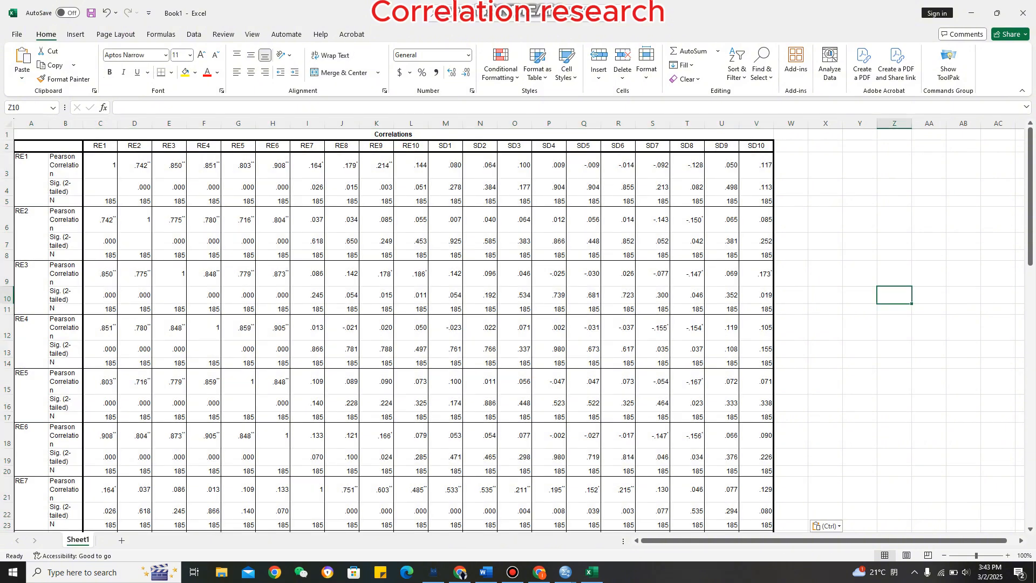
mouse_move(1030, 183)
mouse_down()
mouse_move(1031, 195)
mouse_move(1030, 182)
mouse_up()
drag(1030, 179, 1030, 439)
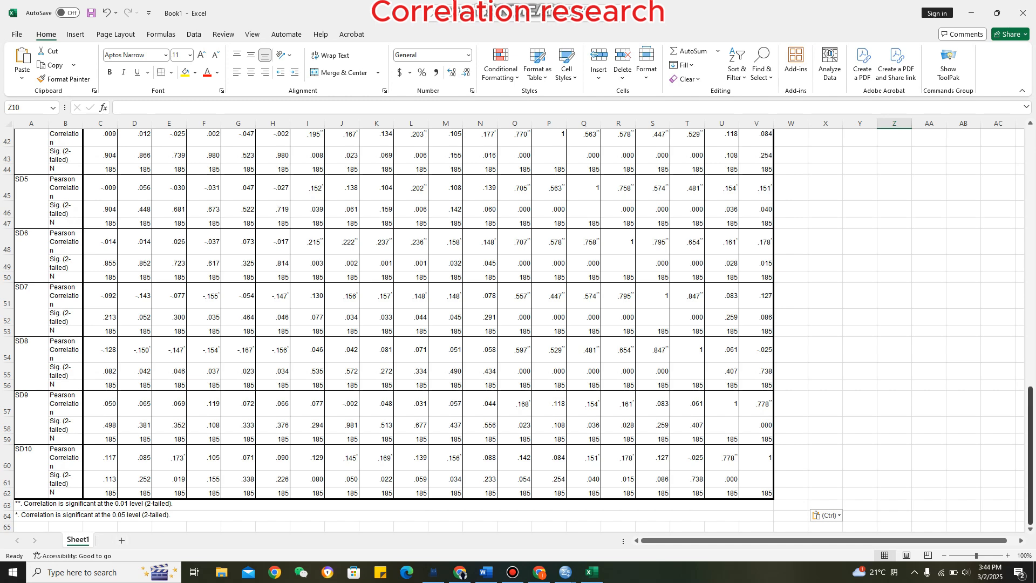
scroll(518, 329, up, 12)
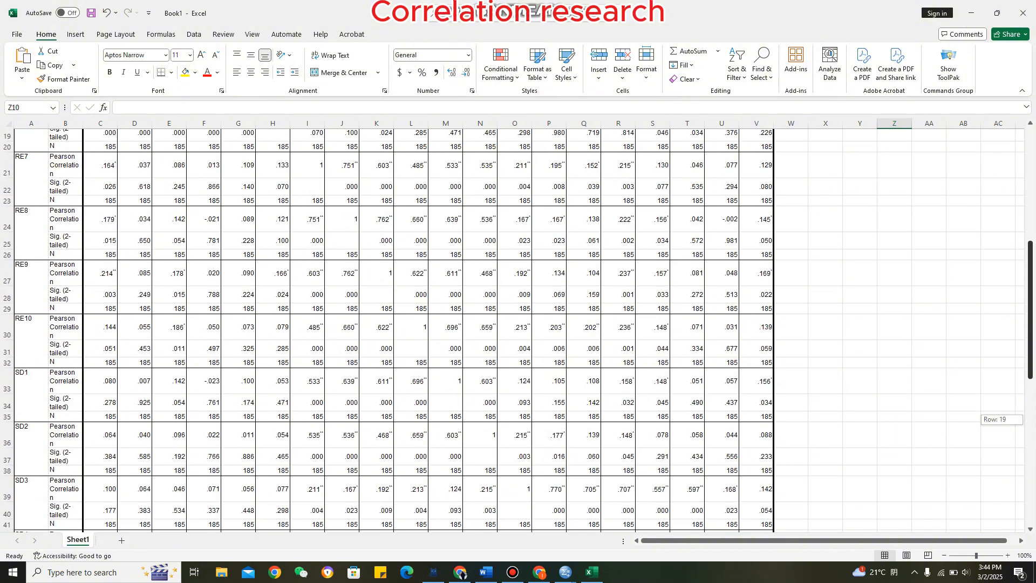
scroll(519, 329, up, 2)
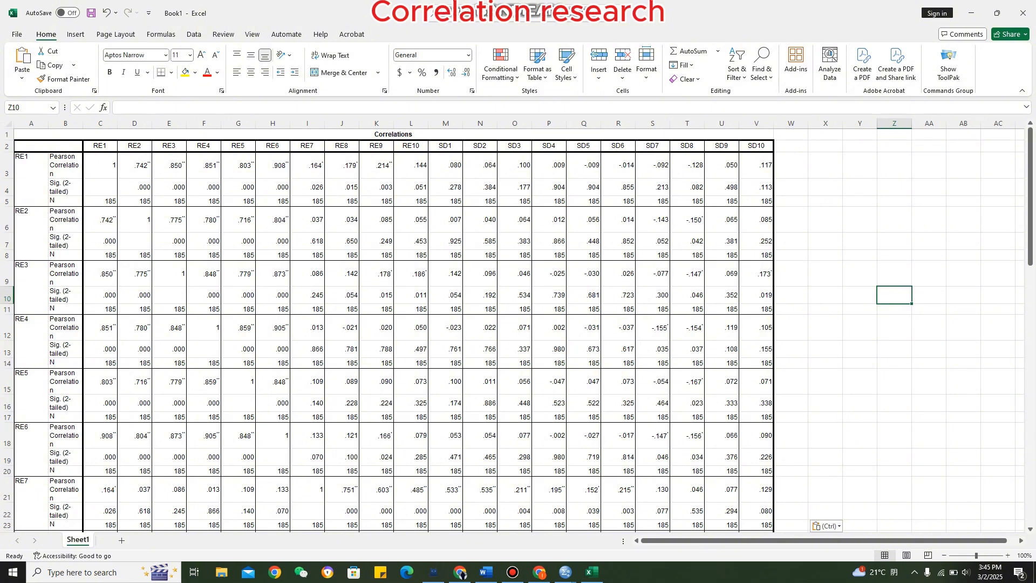
Fill the first and last diagonal cells of the table, C3 for RE1 and V60 for SD10, with yellow
mouse_move(1031, 164)
mouse_down()
mouse_move(1031, 183)
mouse_move(1031, 165)
mouse_up()
click(100, 166)
click(185, 72)
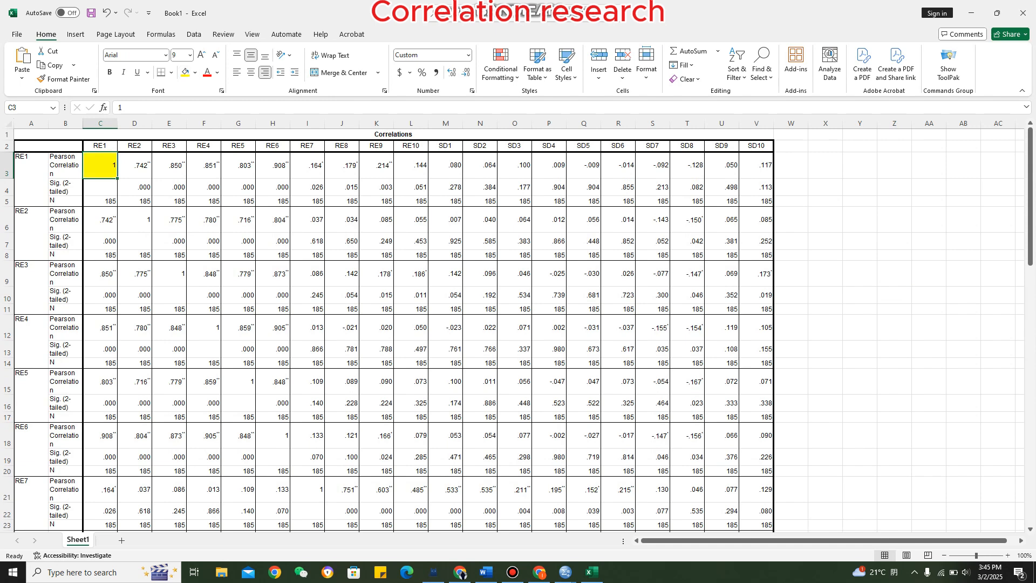
scroll(517, 329, down, 2)
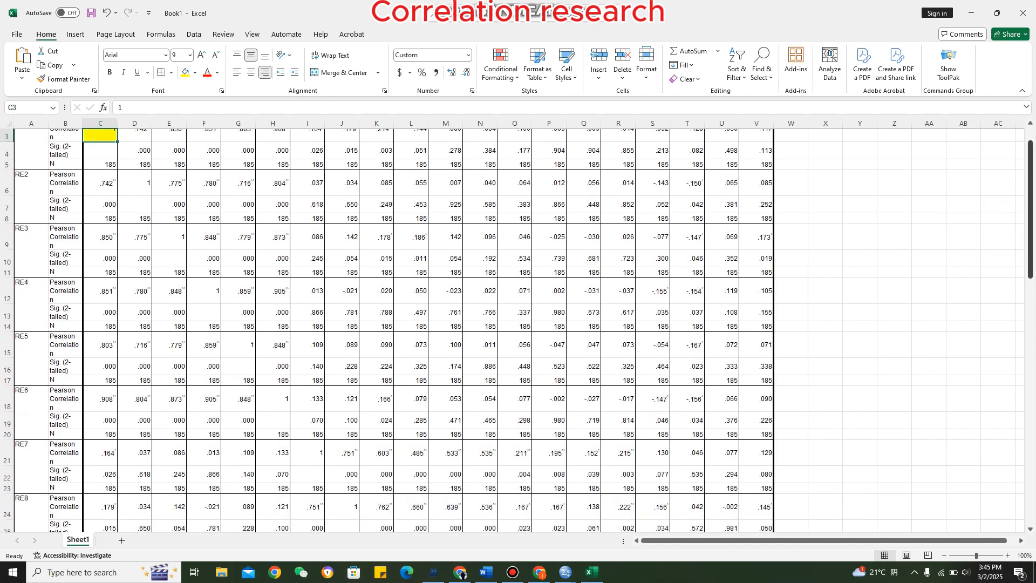
drag(1030, 203, 1030, 448)
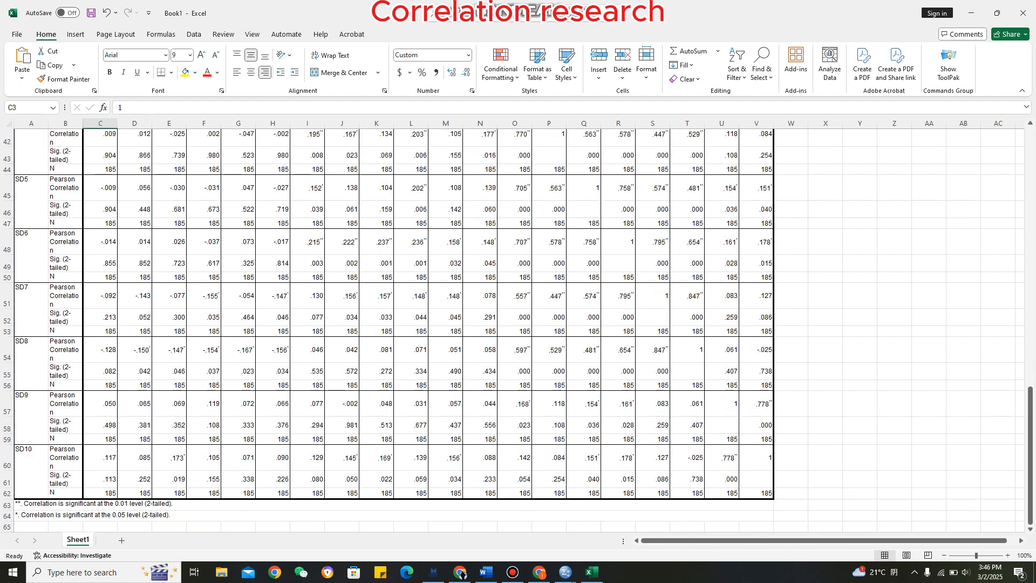
click(757, 458)
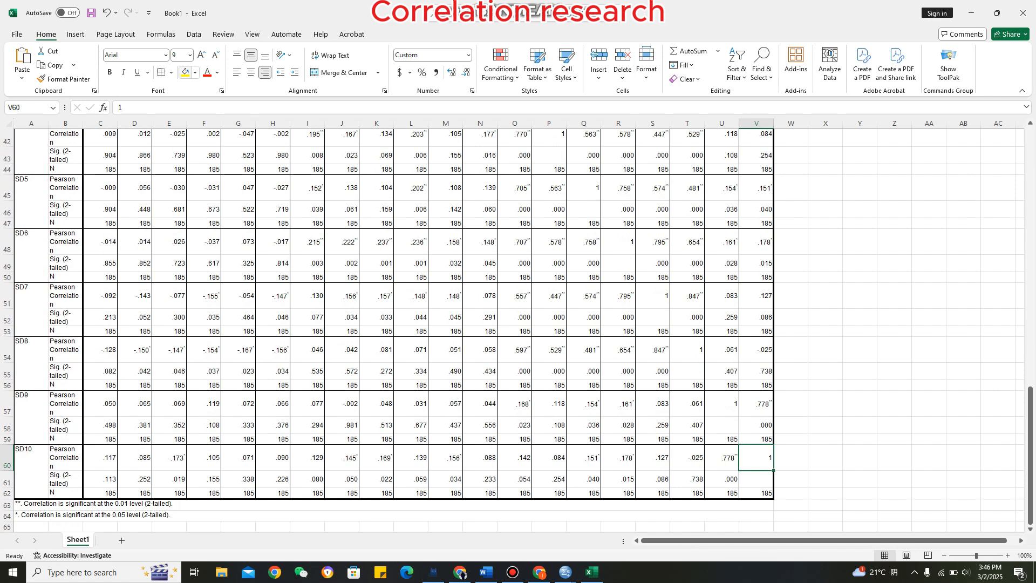
click(185, 73)
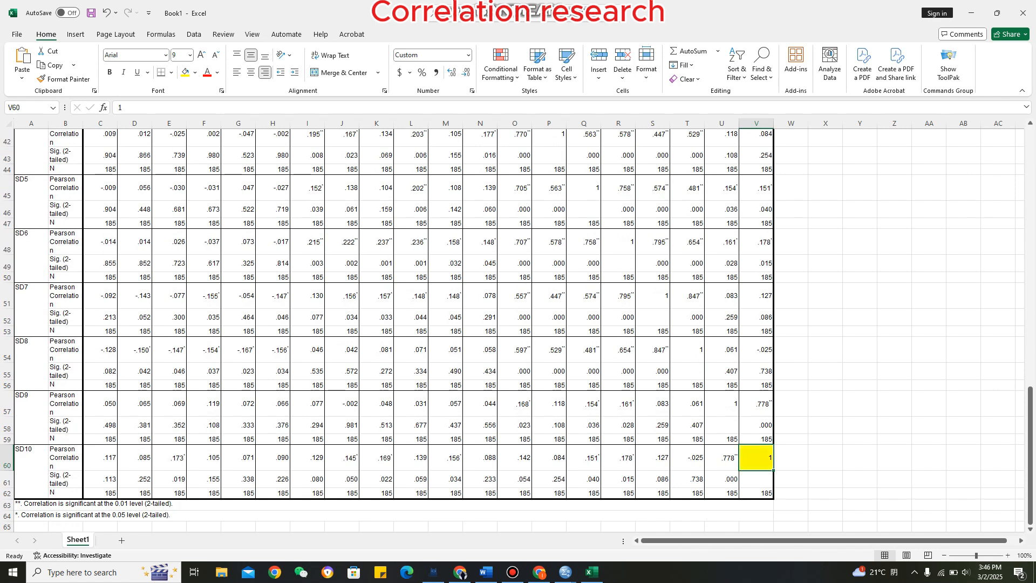
Fill the diagonal cells for SD9, SD8 and SD7 (U57, T54 and S51) with yellow
click(722, 404)
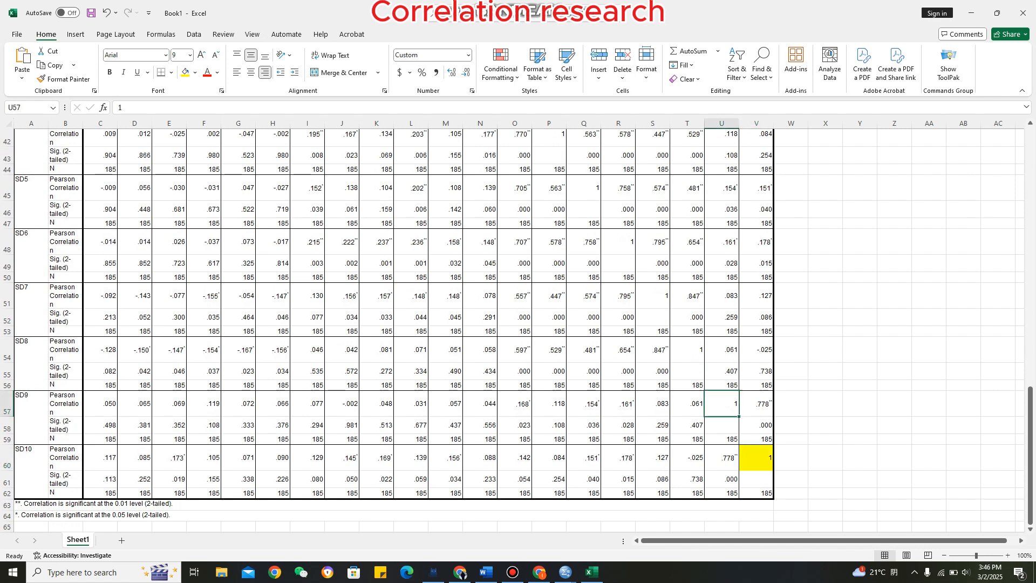
click(185, 72)
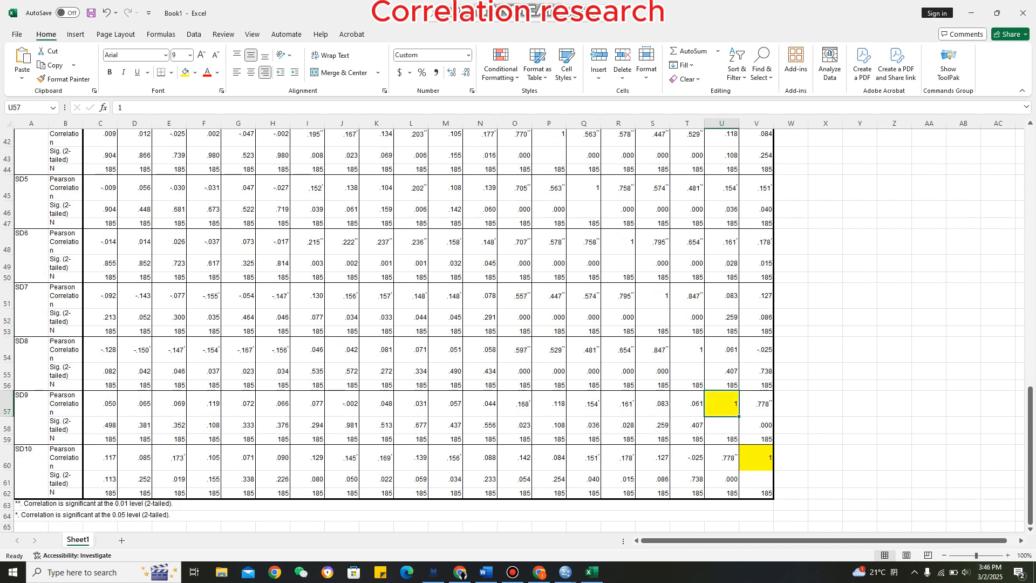
click(687, 349)
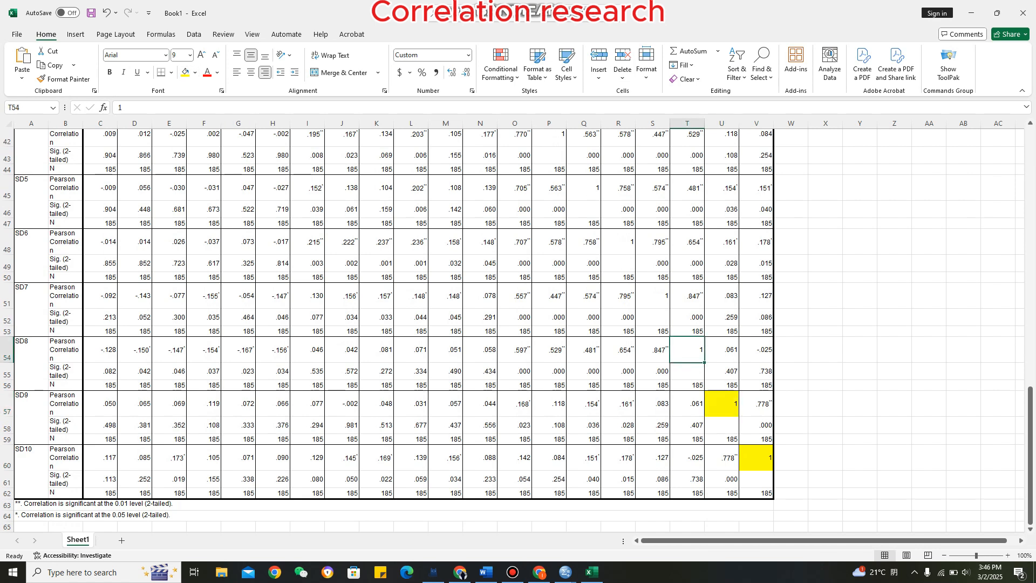
click(185, 72)
click(653, 296)
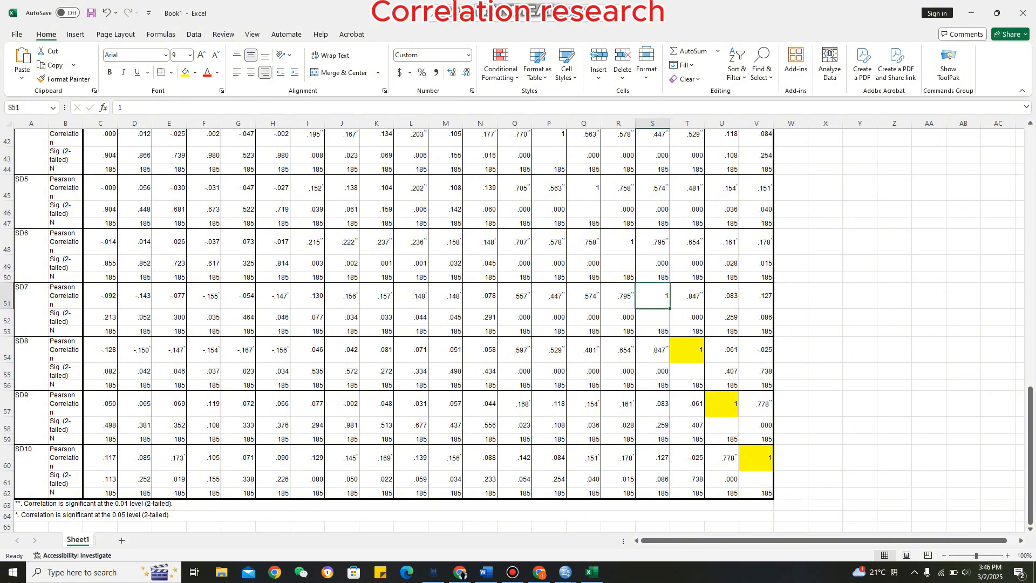
click(185, 72)
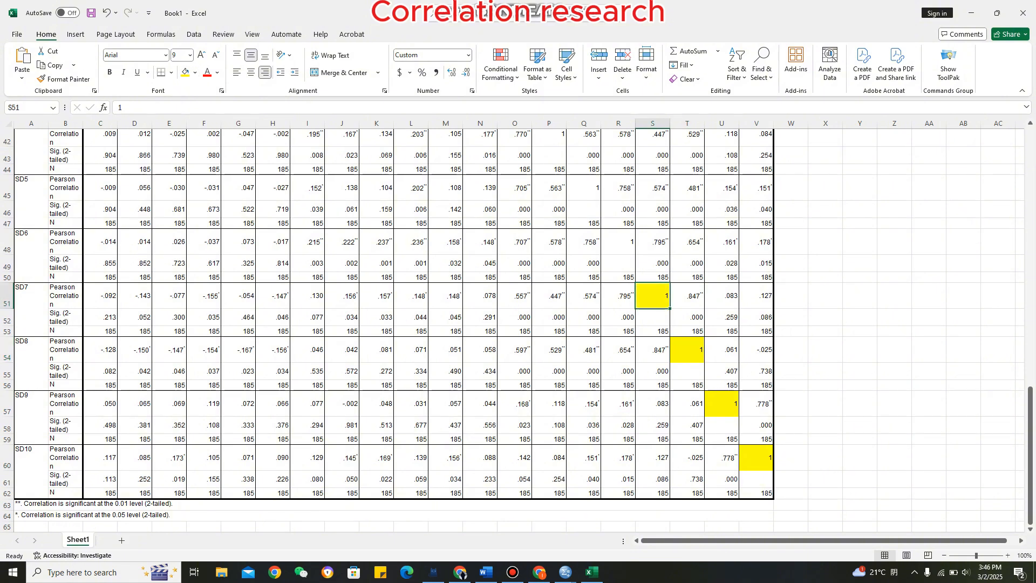
Fill the diagonal cells for SD6, SD5 and SD4 (R48, Q45 and P42) with yellow
click(619, 242)
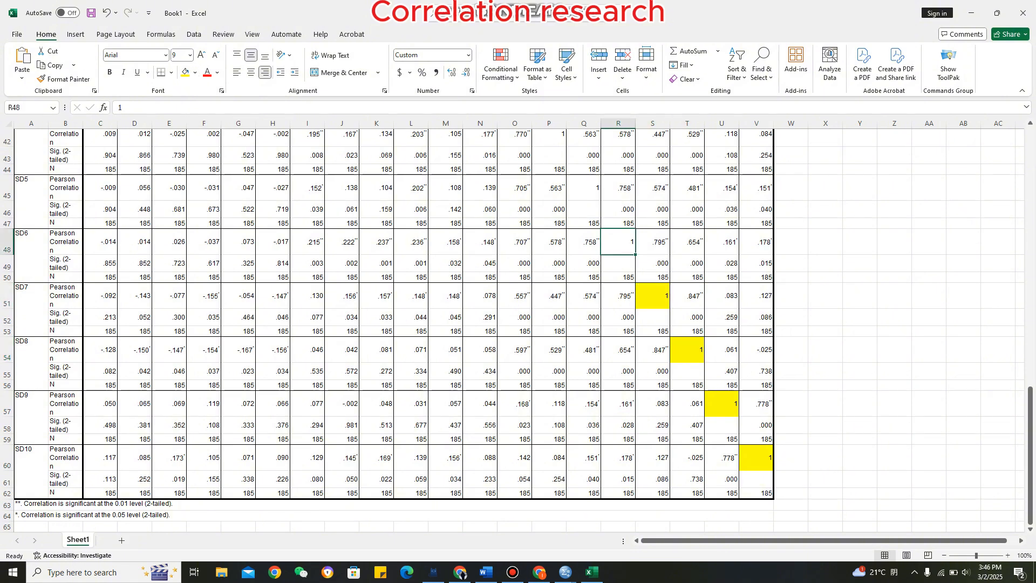
click(185, 72)
click(584, 187)
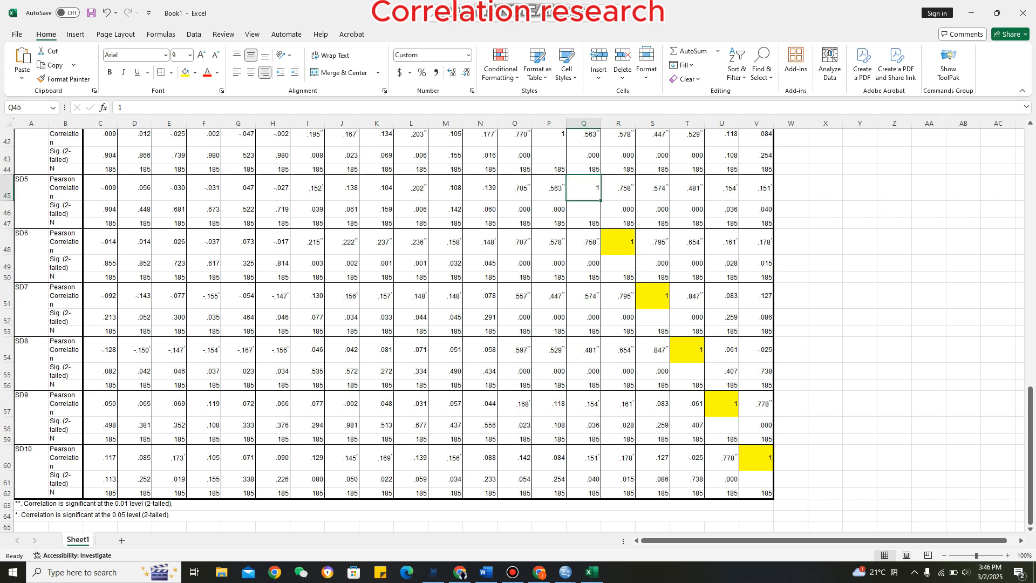
click(185, 73)
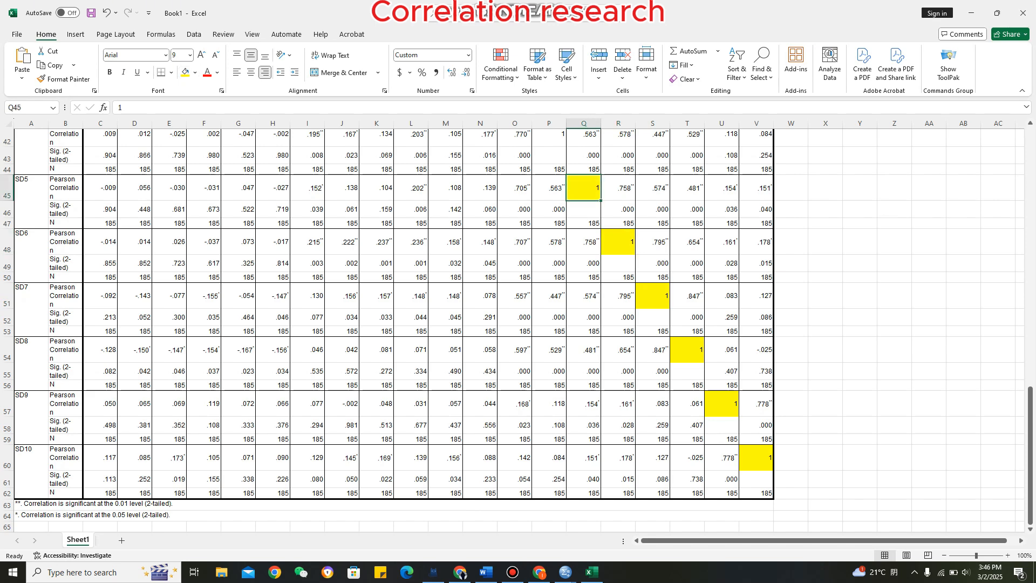
click(549, 136)
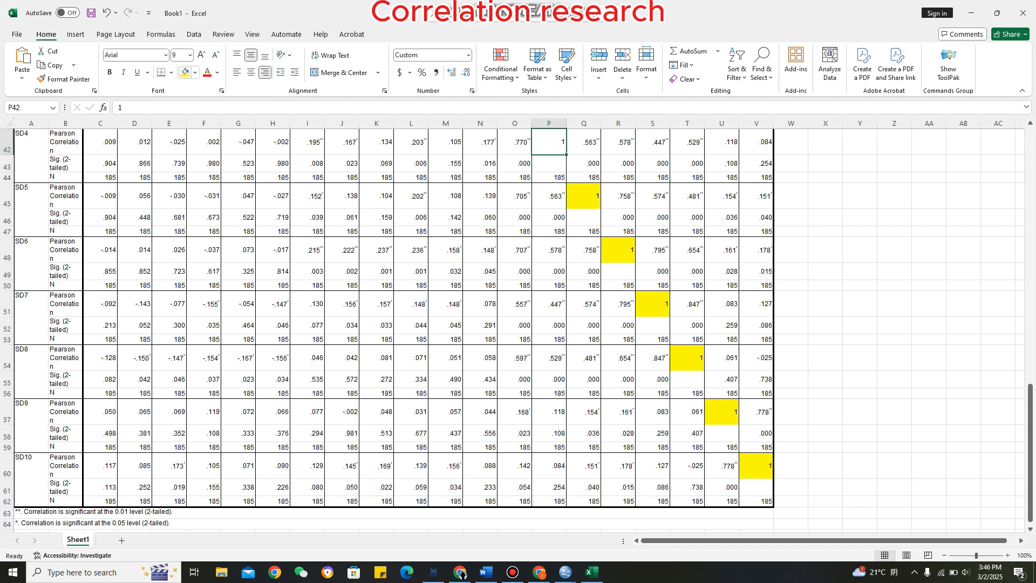
click(186, 72)
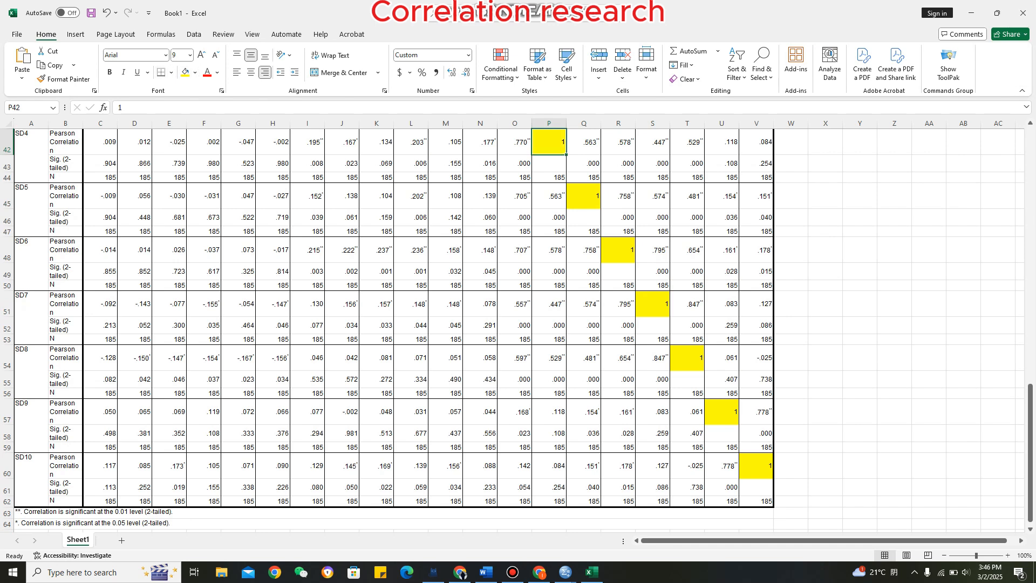
Fill the diagonal cells for SD3, SD2 and SD1 (O39, N36 and M33) with yellow
scroll(518, 329, up, 3)
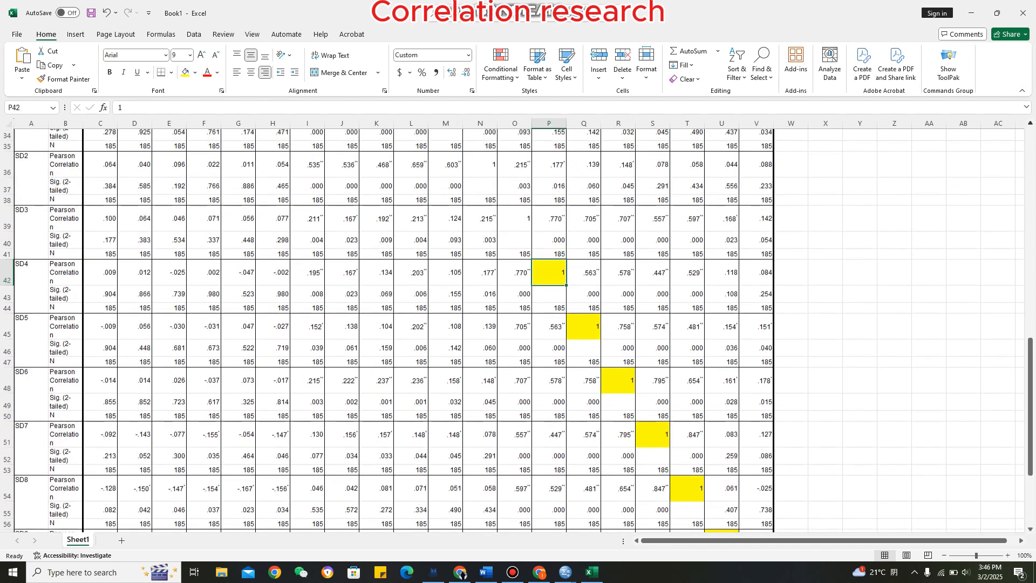
scroll(518, 329, up, 3)
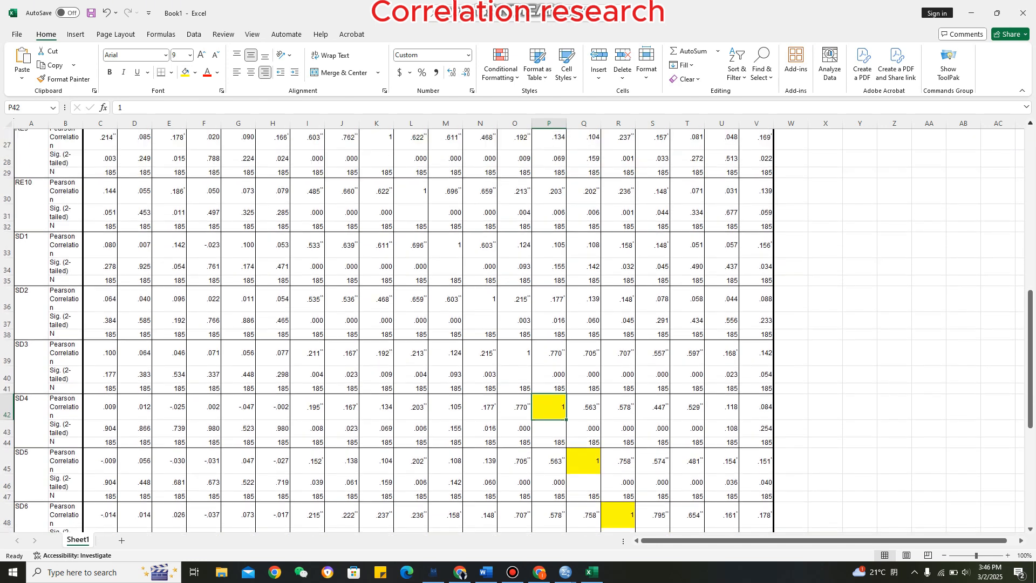
scroll(519, 329, up, 1)
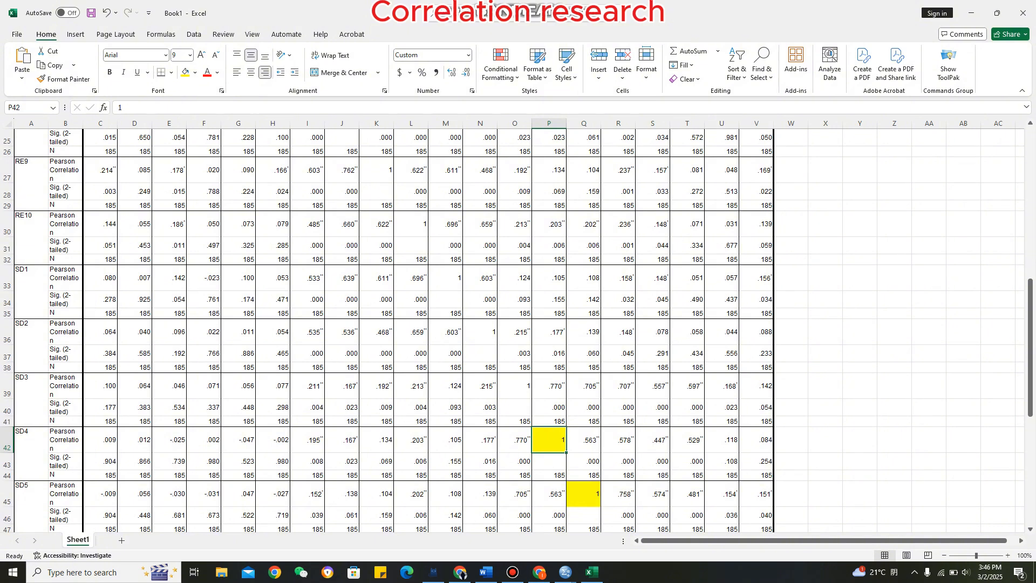
click(515, 386)
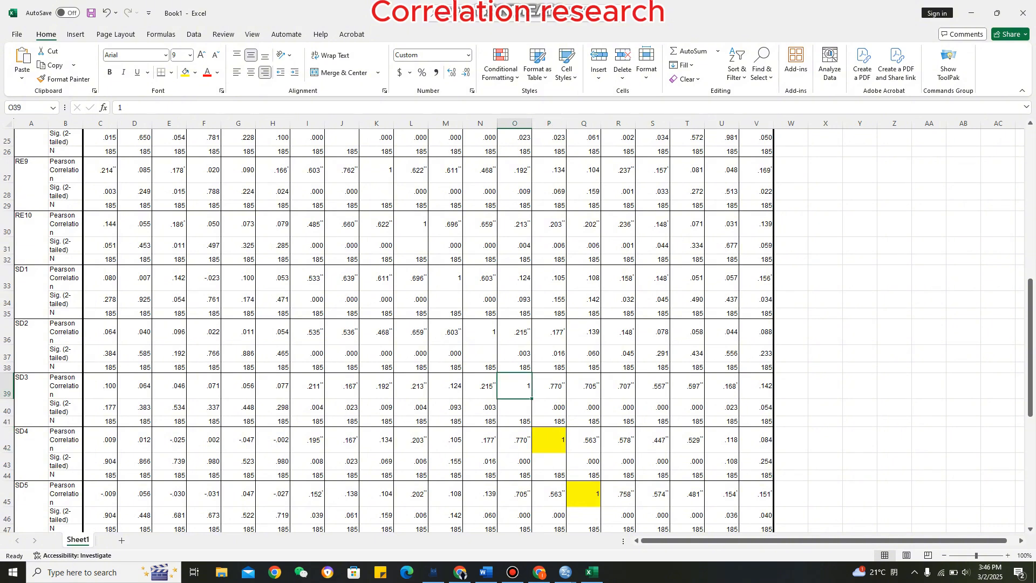
click(185, 71)
click(481, 332)
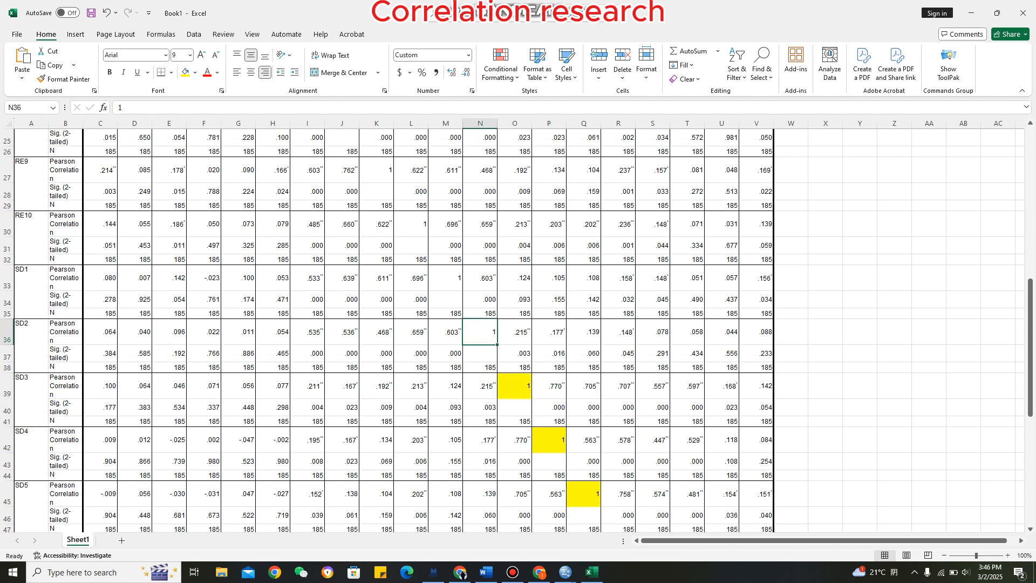
click(186, 71)
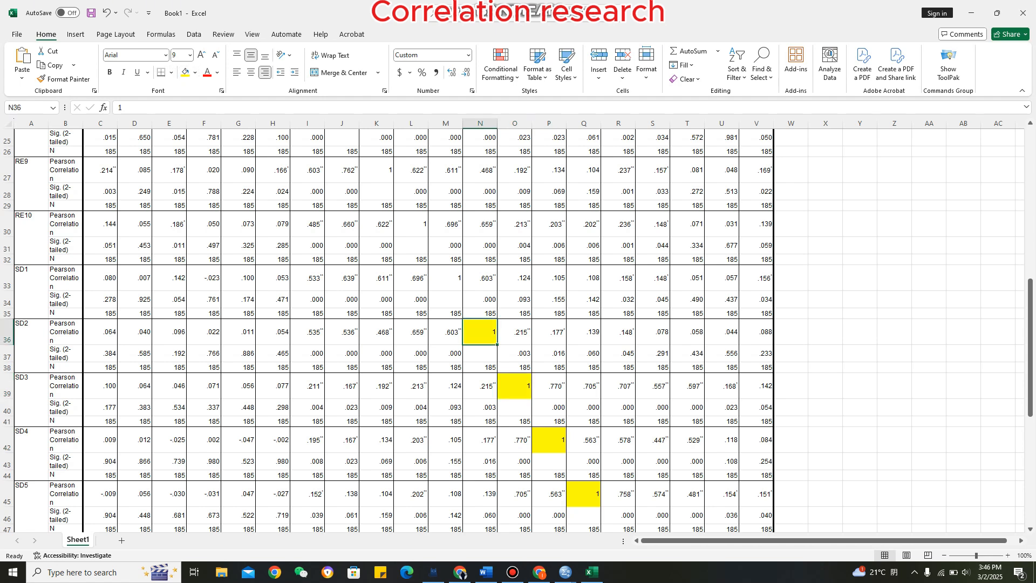
click(446, 278)
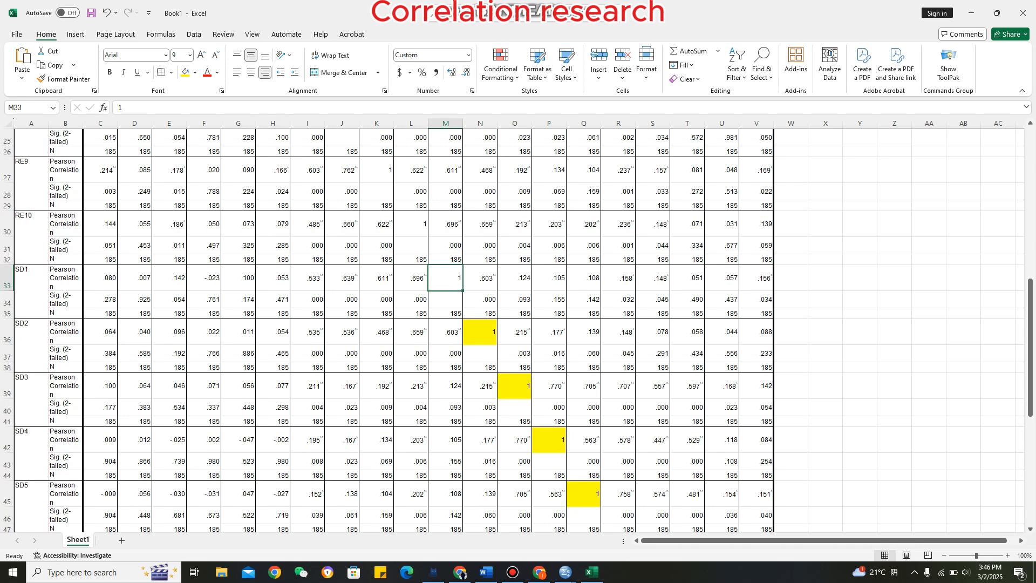
click(185, 72)
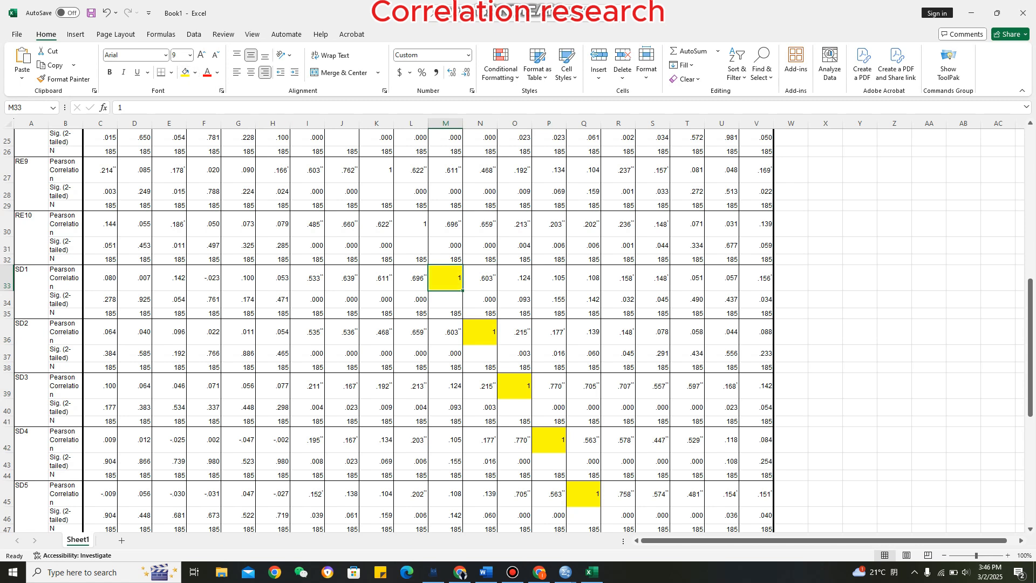
Fill the diagonal cells for RE10, RE9 and RE8 (L30, K27 and J24) with yellow
click(411, 224)
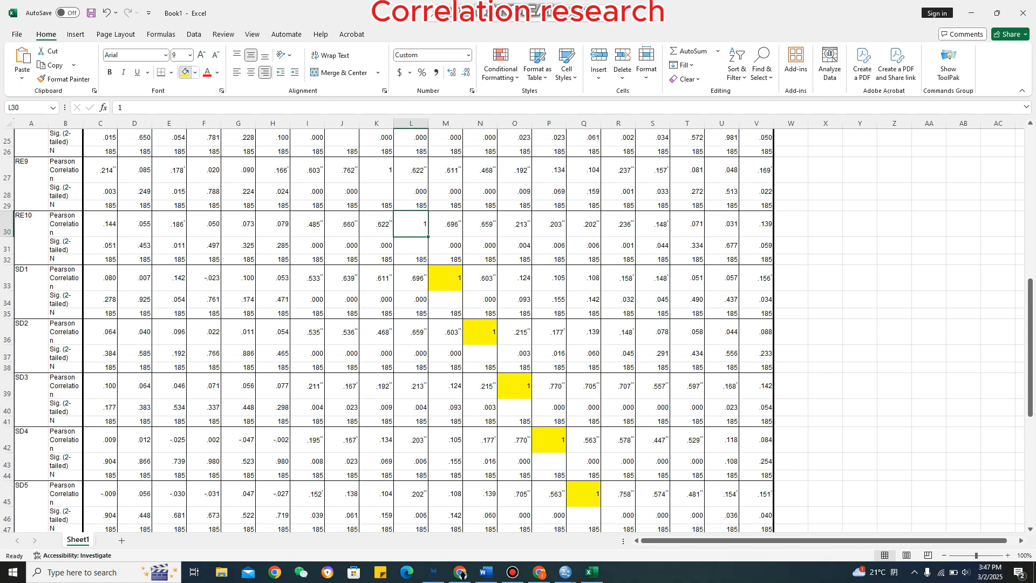
click(186, 72)
click(377, 170)
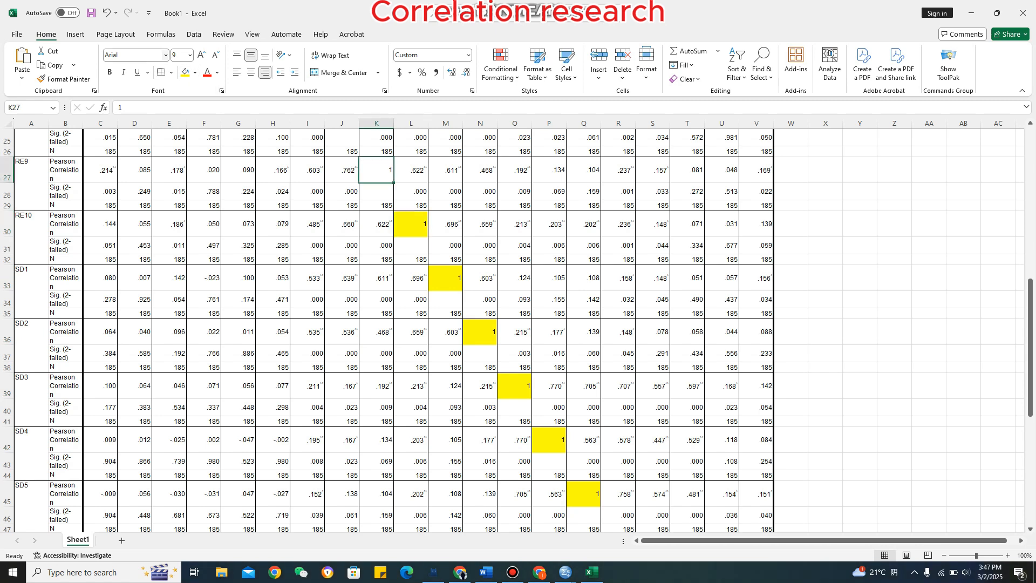
click(185, 71)
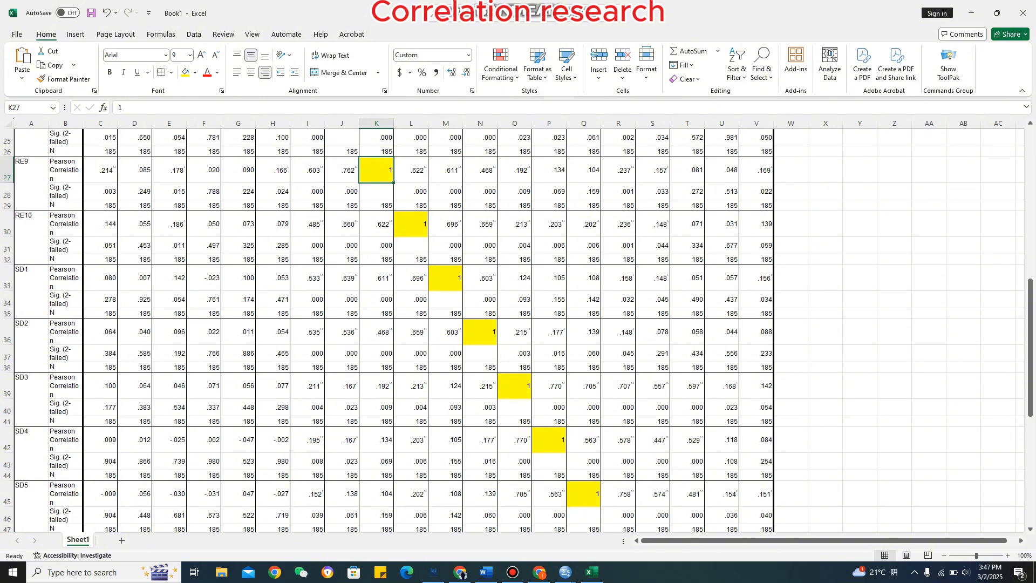
scroll(388, 329, up, 4)
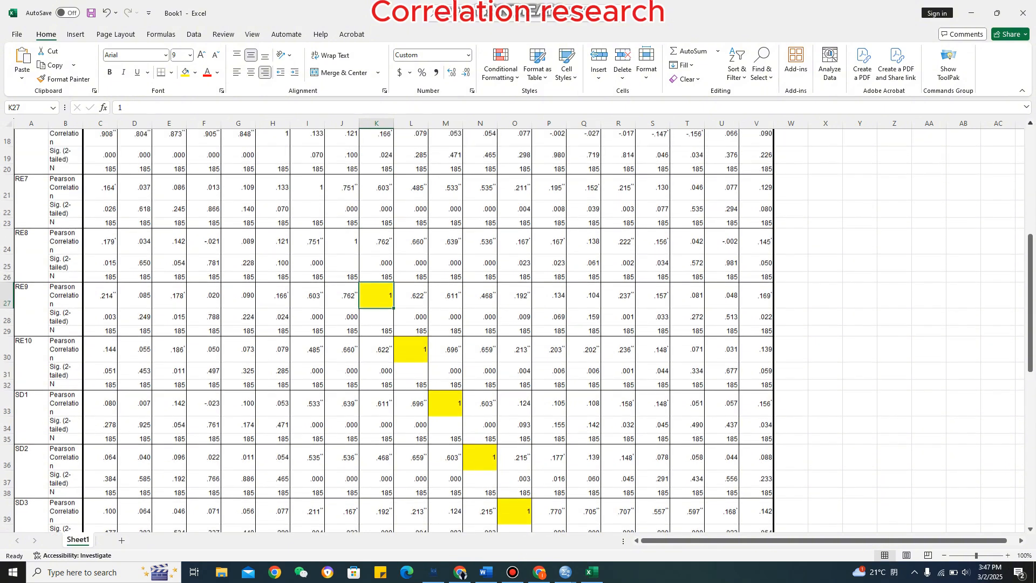
click(342, 304)
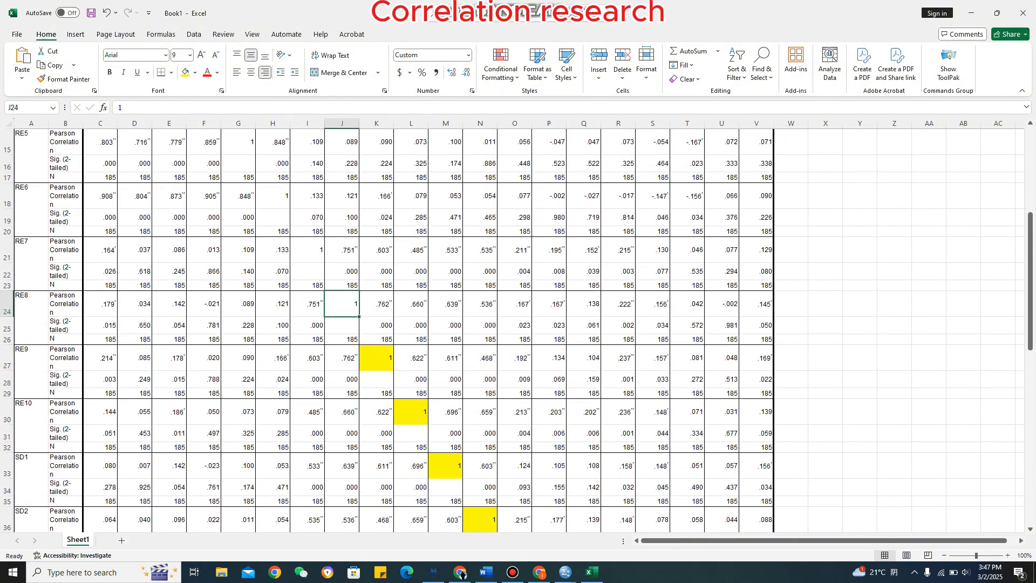
click(185, 73)
Fill the diagonal cells for RE7, RE6 and RE5 (I21, H18 and G15) with yellow
click(307, 250)
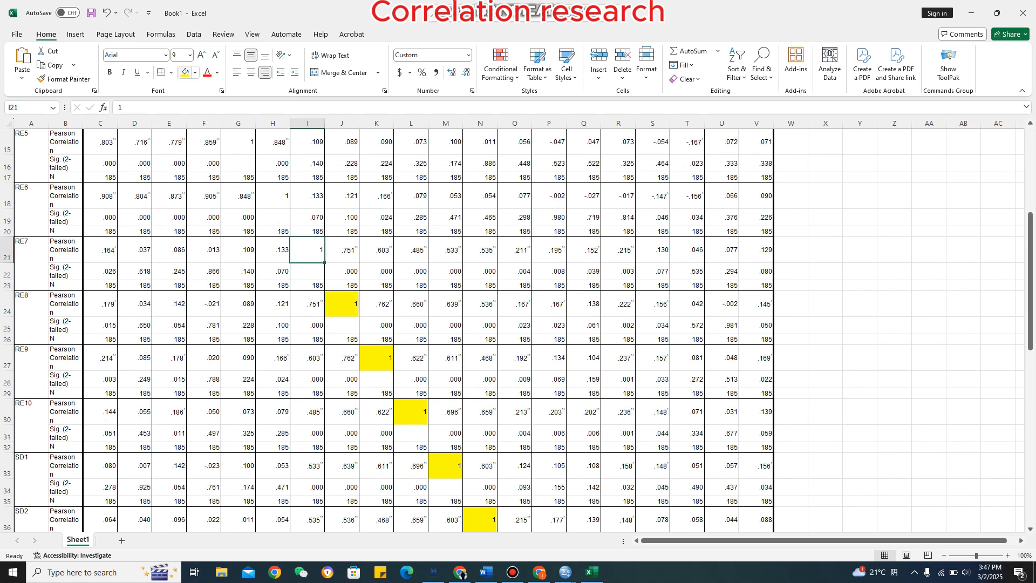
click(185, 73)
click(274, 196)
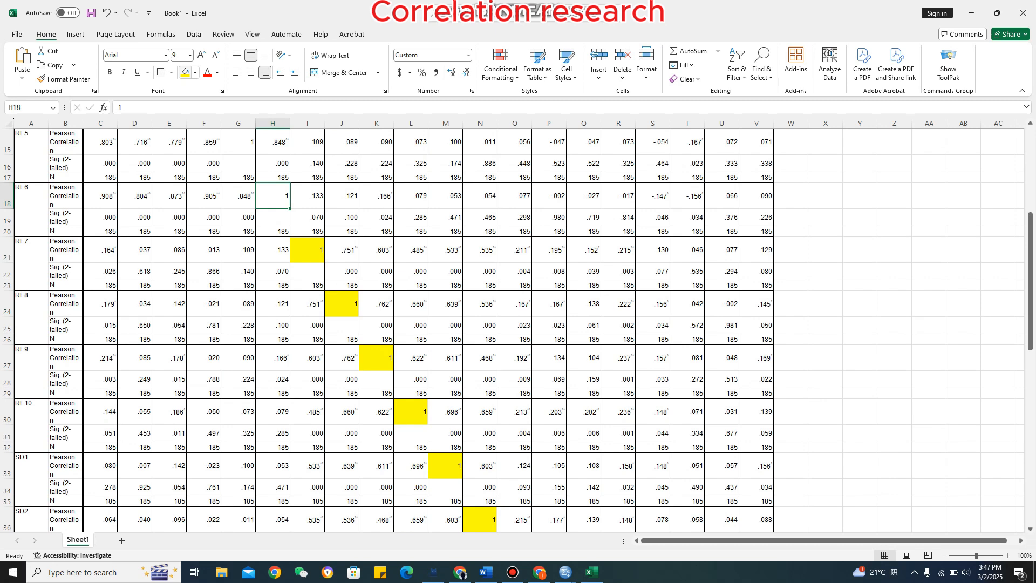
click(186, 73)
click(238, 142)
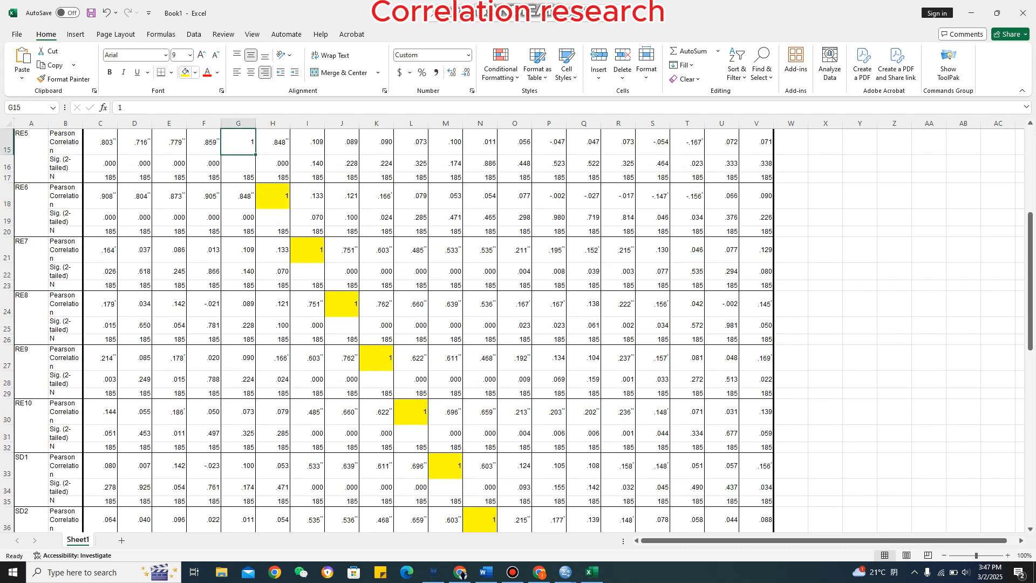
click(185, 73)
Fill the diagonal cells for RE4, RE3 and RE2 (F12, E9 and D6) with yellow
scroll(511, 331, up, 3)
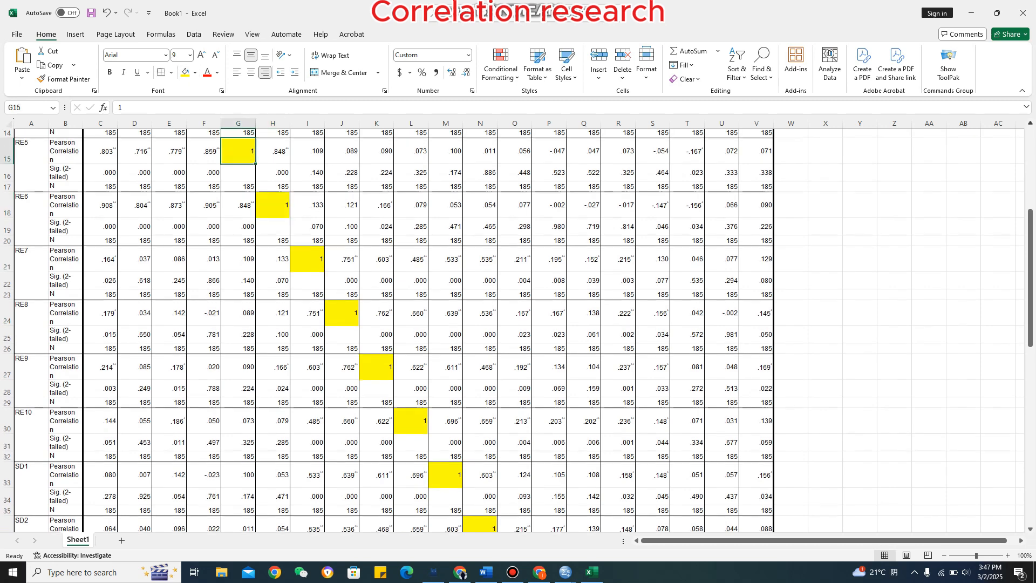
scroll(512, 331, up, 2)
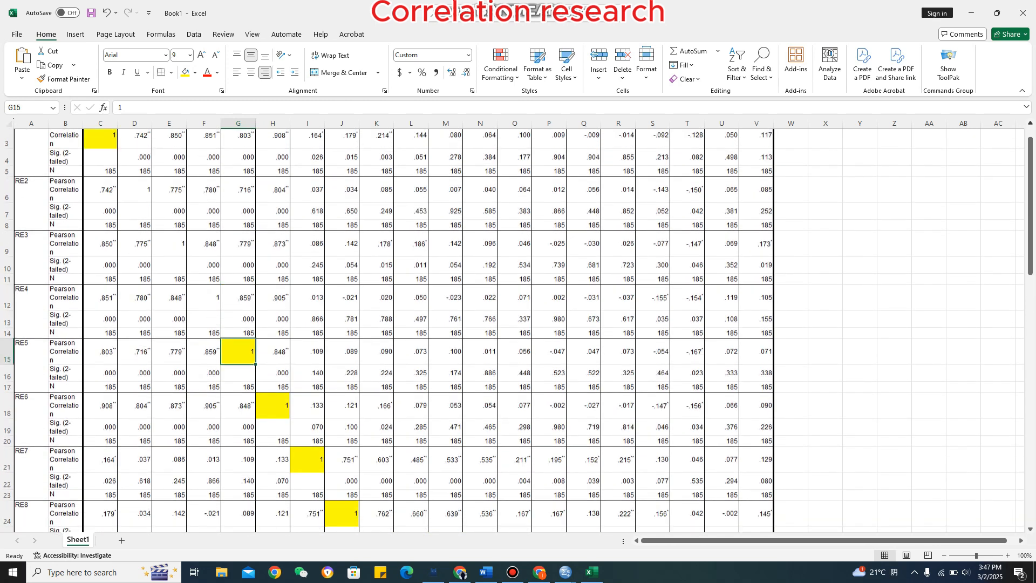
click(204, 305)
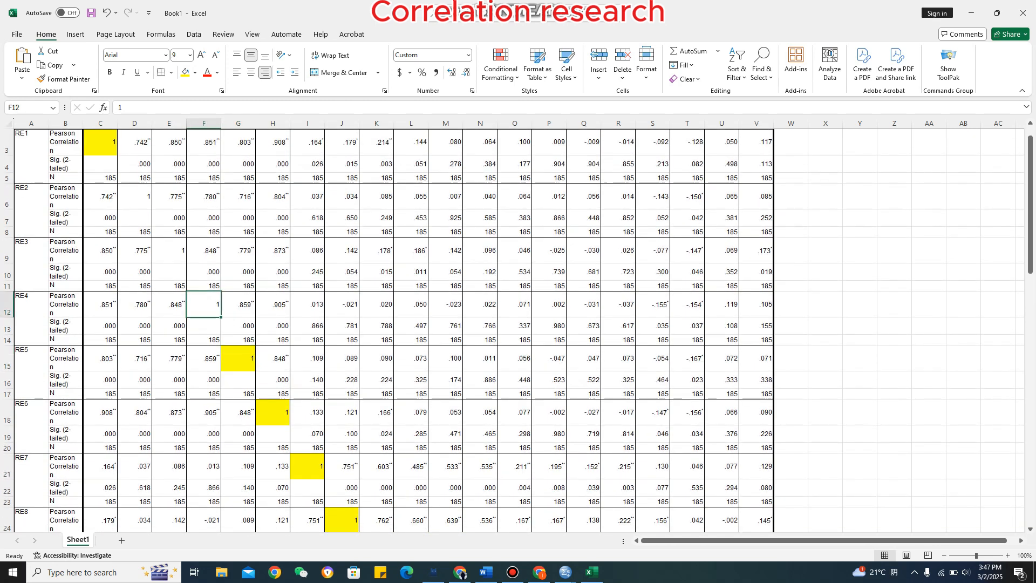
click(185, 73)
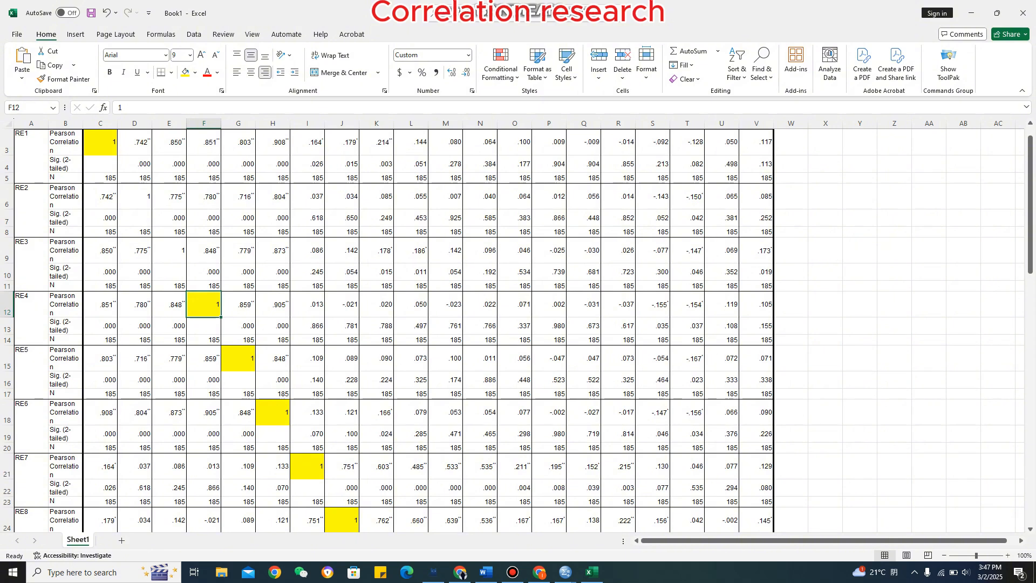
click(170, 250)
click(186, 72)
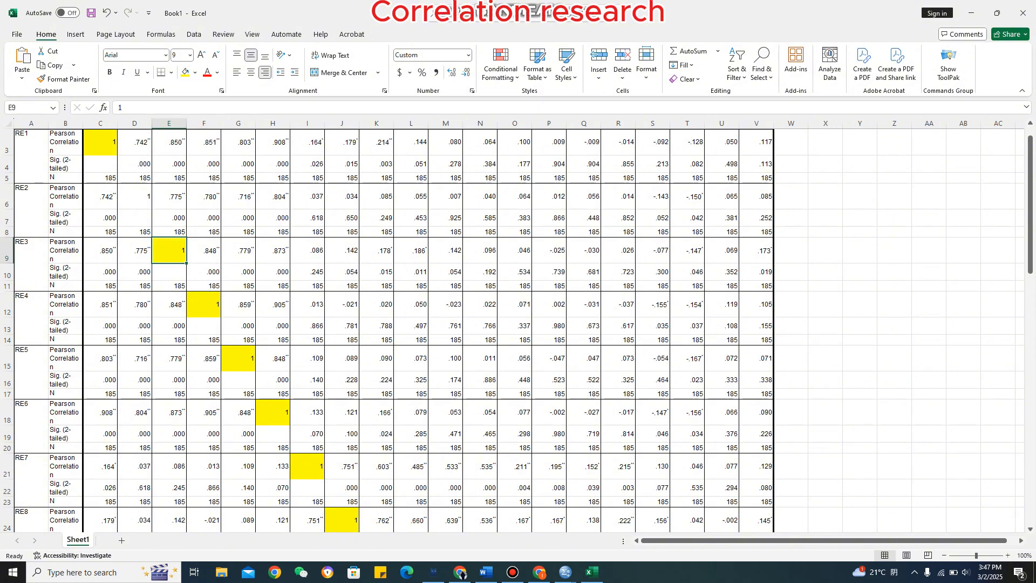
click(134, 196)
Try clearing the duplicate RE1–RE2 values in D3:D5, and undo the deletion
mouse_move(1030, 204)
mouse_down()
mouse_move(1031, 447)
mouse_move(1030, 203)
mouse_up()
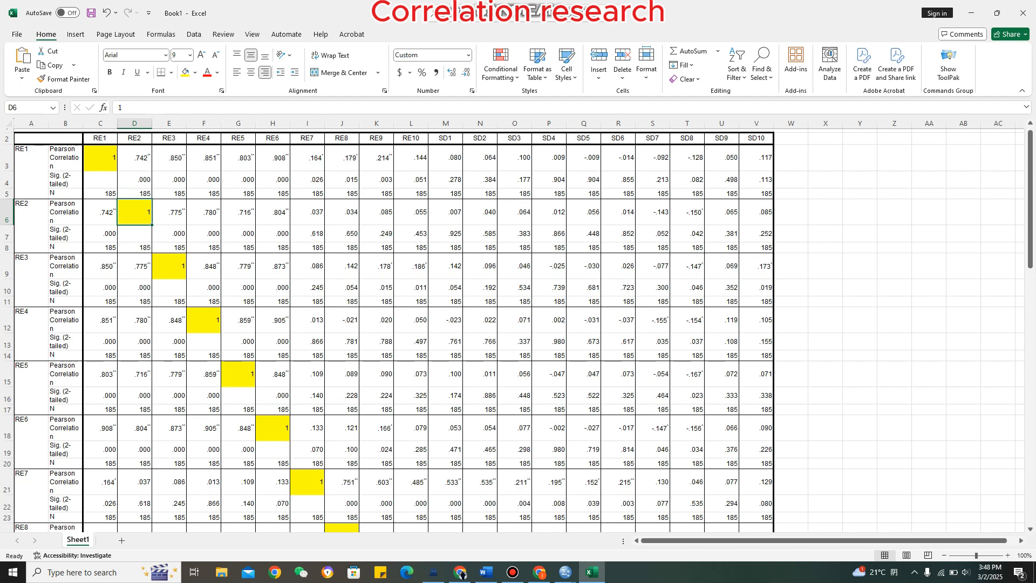
click(135, 158)
ctrl+click(134, 180)
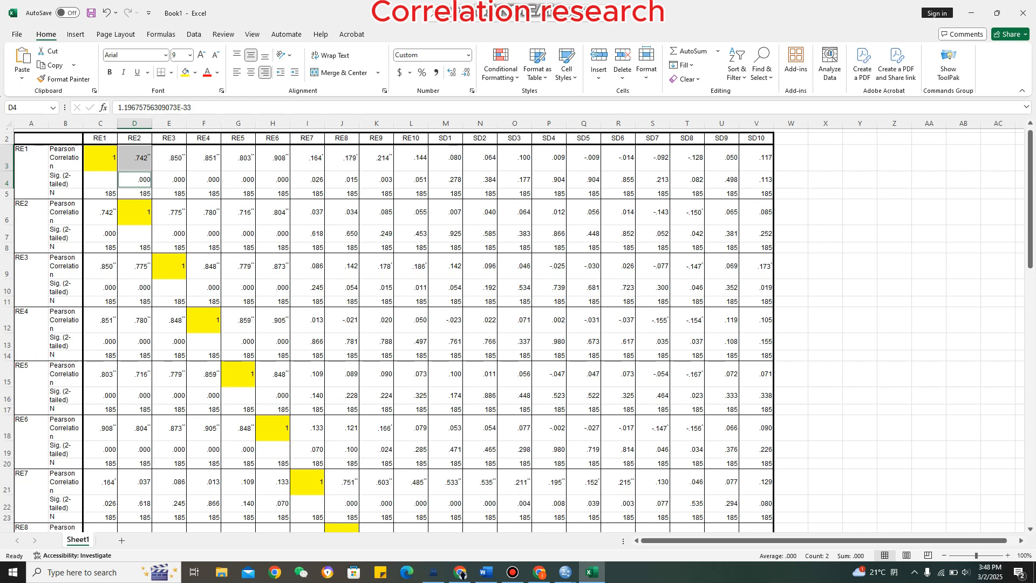
ctrl+click(134, 194)
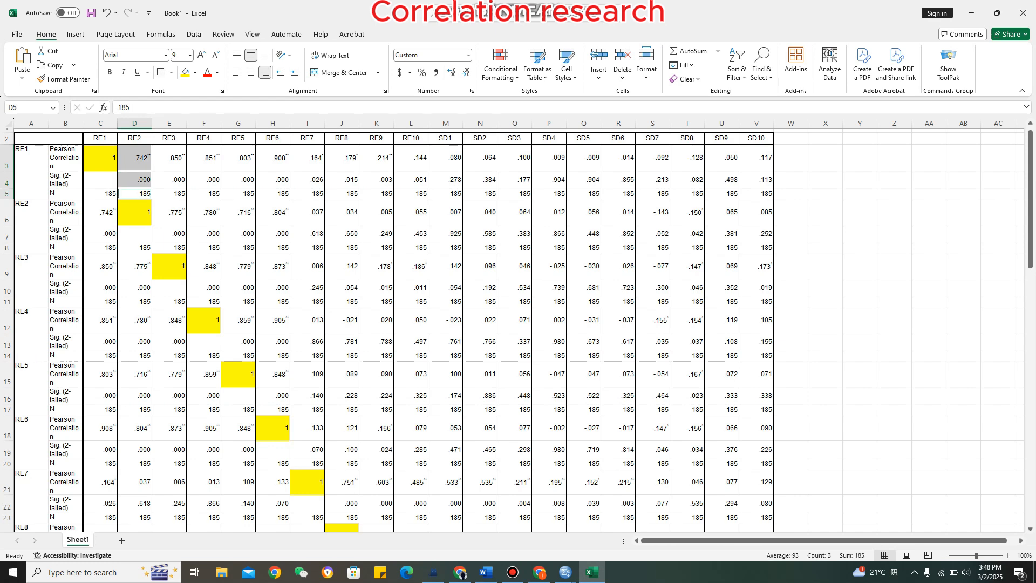
key(Delete)
click(377, 194)
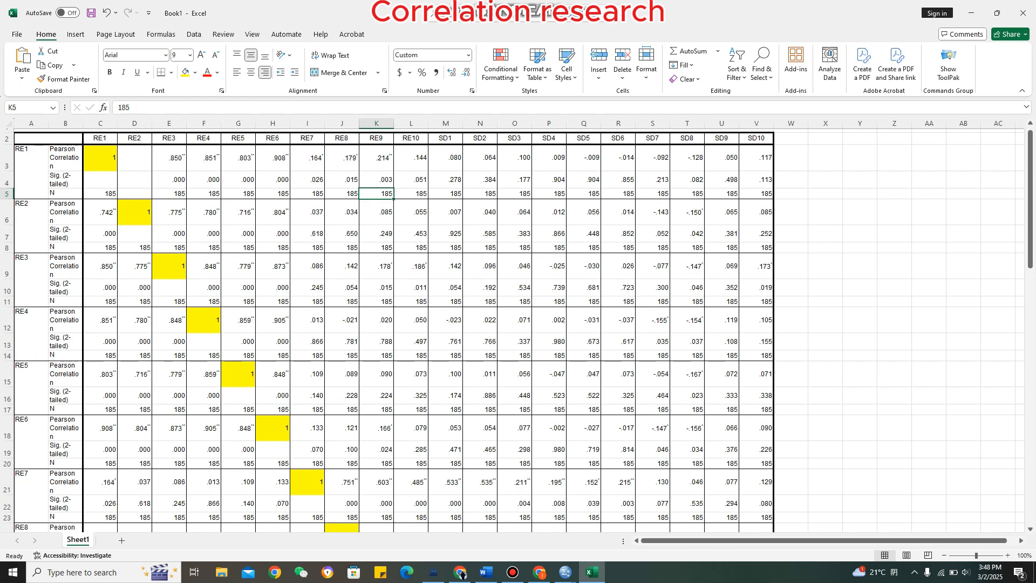
key(ctrl+z)
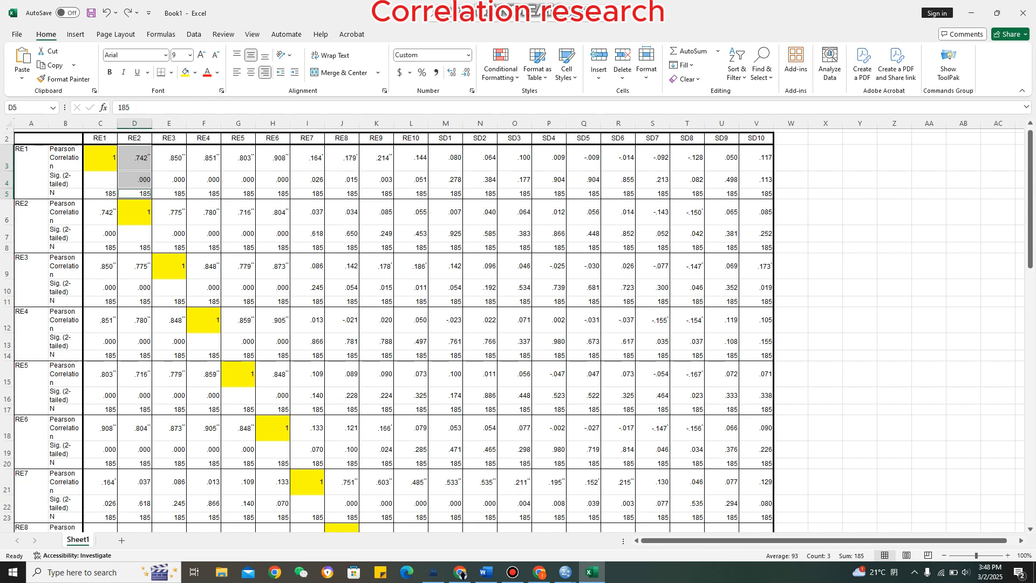
Fill cell D3, the RE1–RE2 Pearson correlation, with the lightest green theme color
click(169, 180)
click(134, 159)
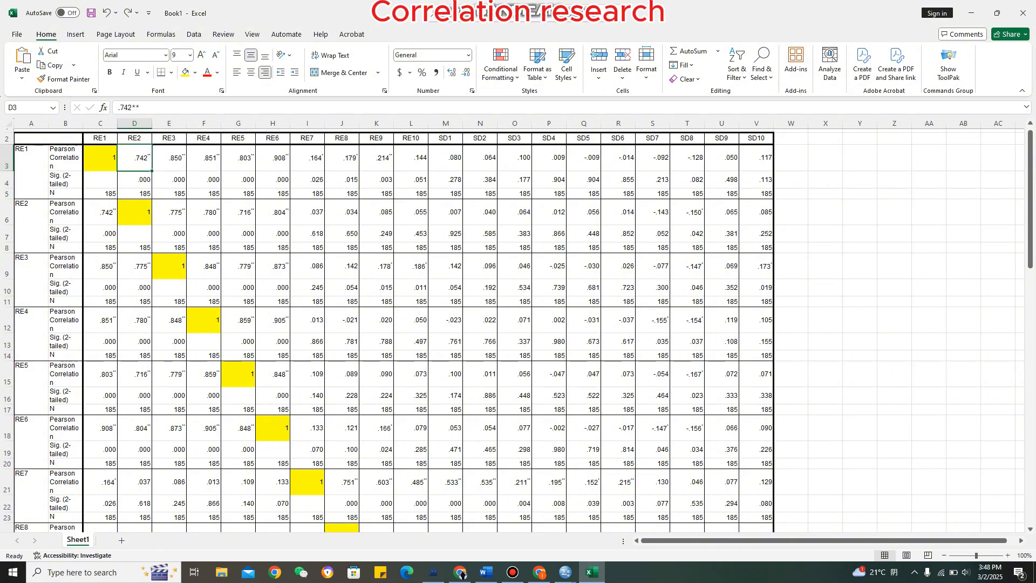
click(194, 73)
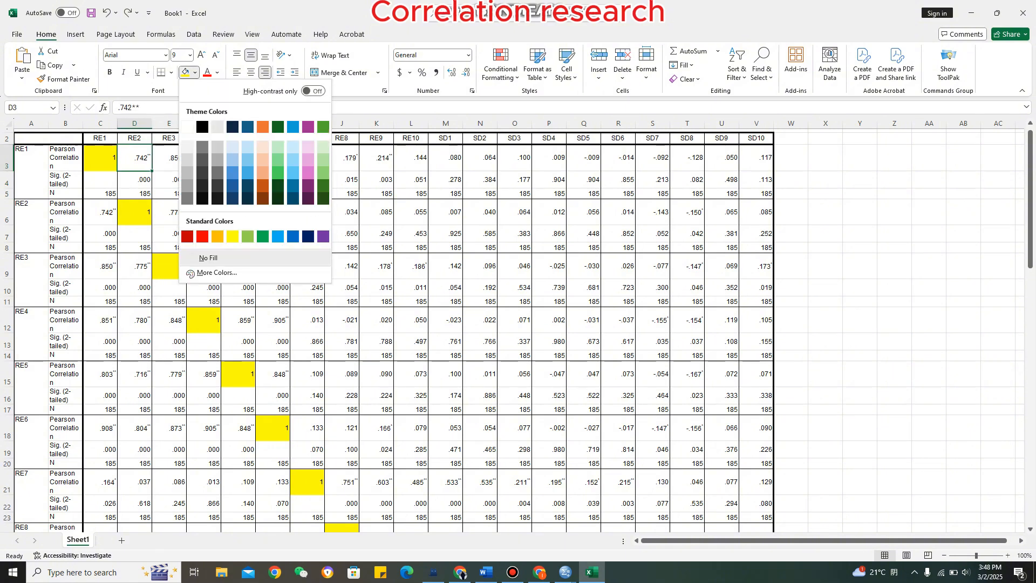
click(323, 147)
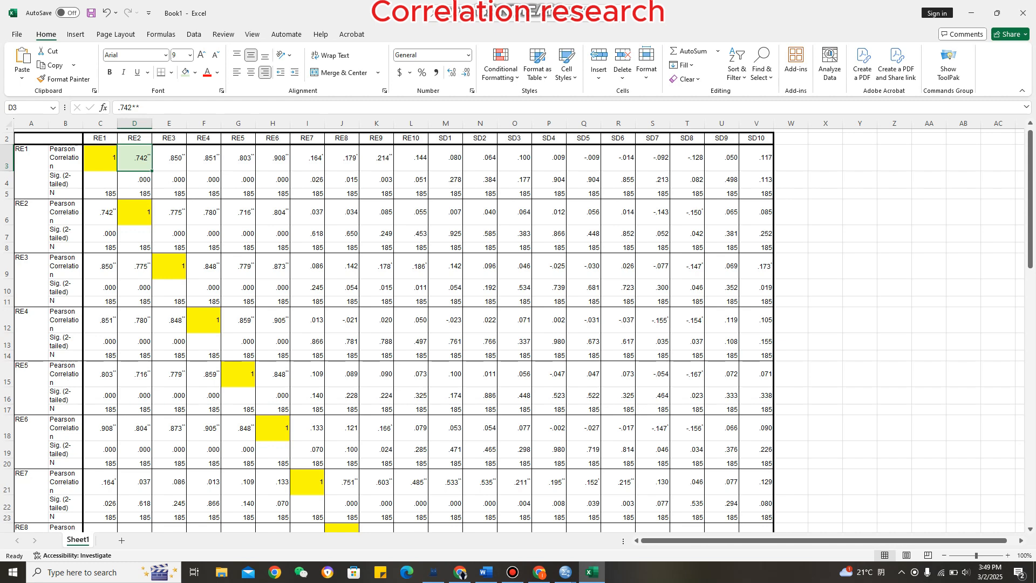
Clear the contents of D3:D5, the duplicate RE1–RE2 values above the RE2 diagonal cell
ctrl+click(134, 179)
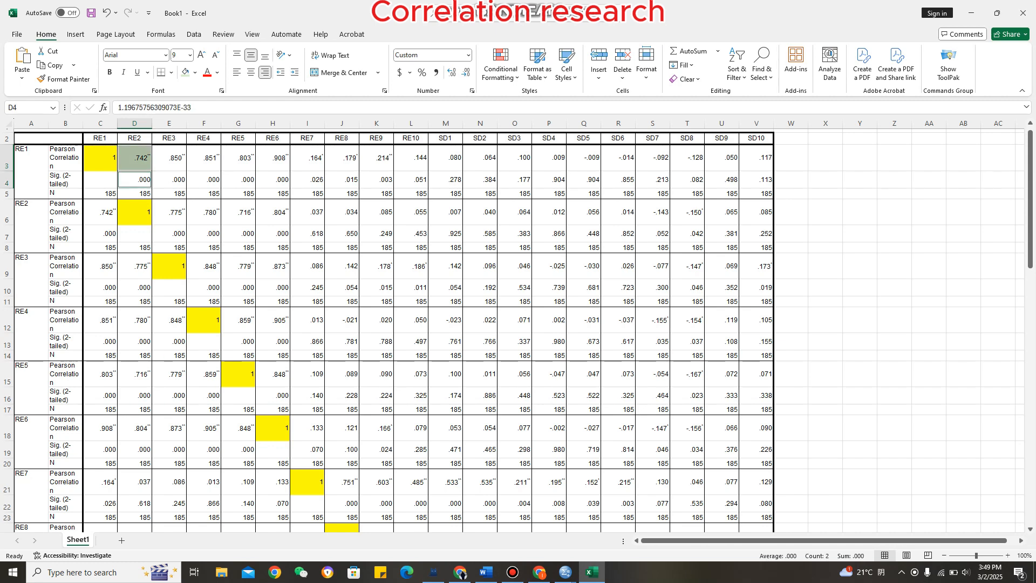
ctrl+click(135, 194)
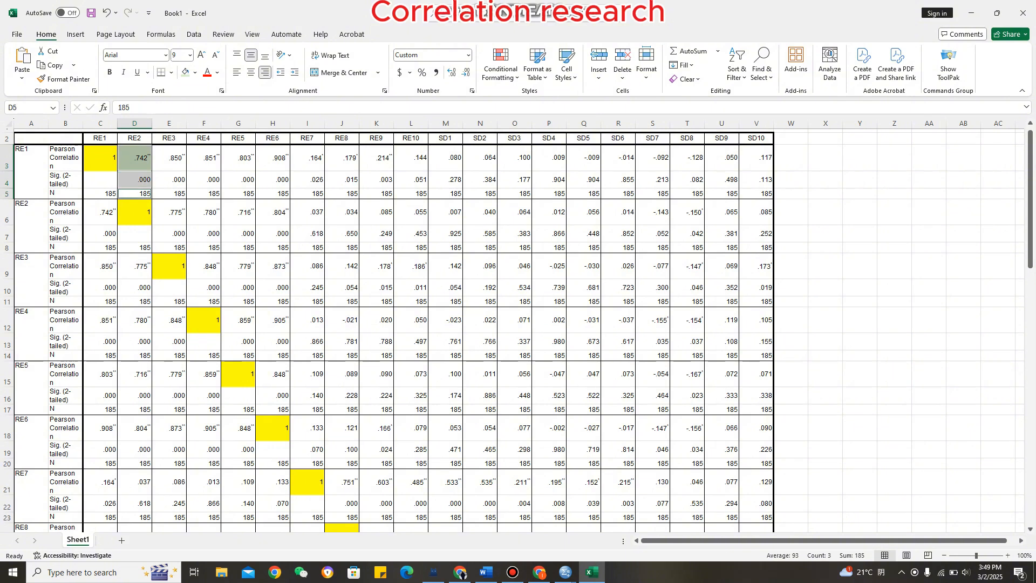
key(Delete)
click(307, 138)
Remove the green fill from the empty cell D3 by setting it to No Fill
click(134, 159)
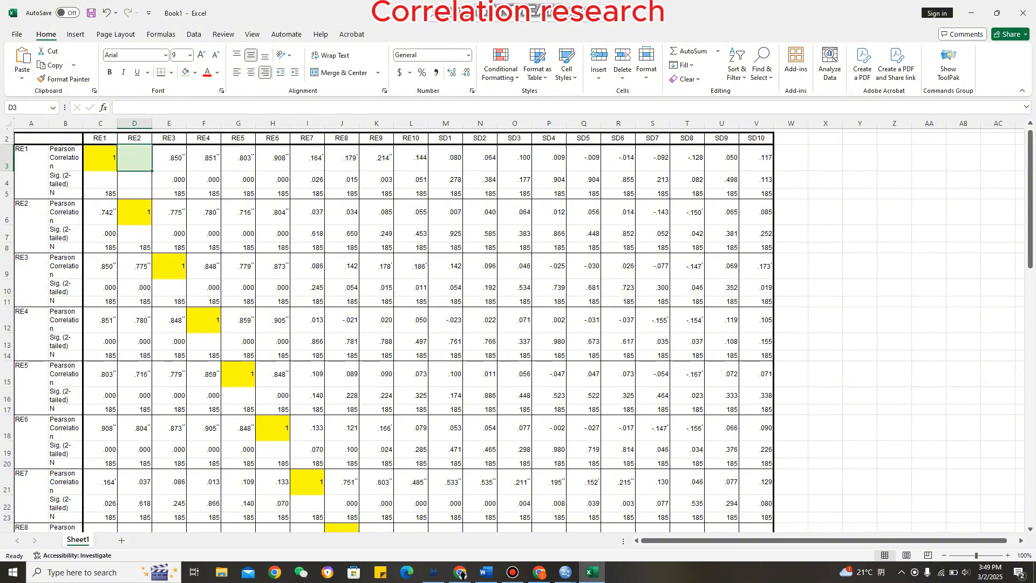
click(195, 72)
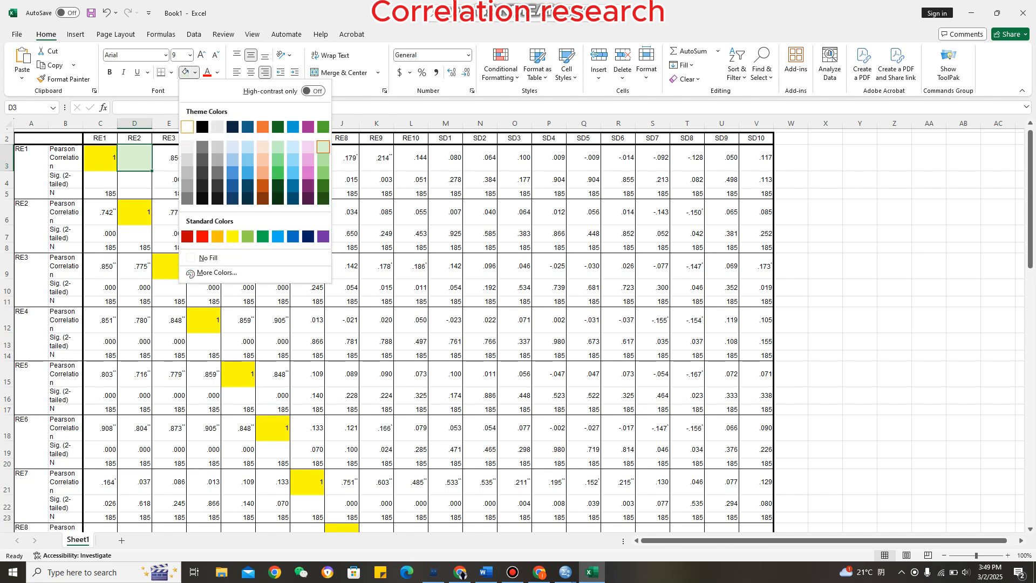
click(216, 255)
click(307, 248)
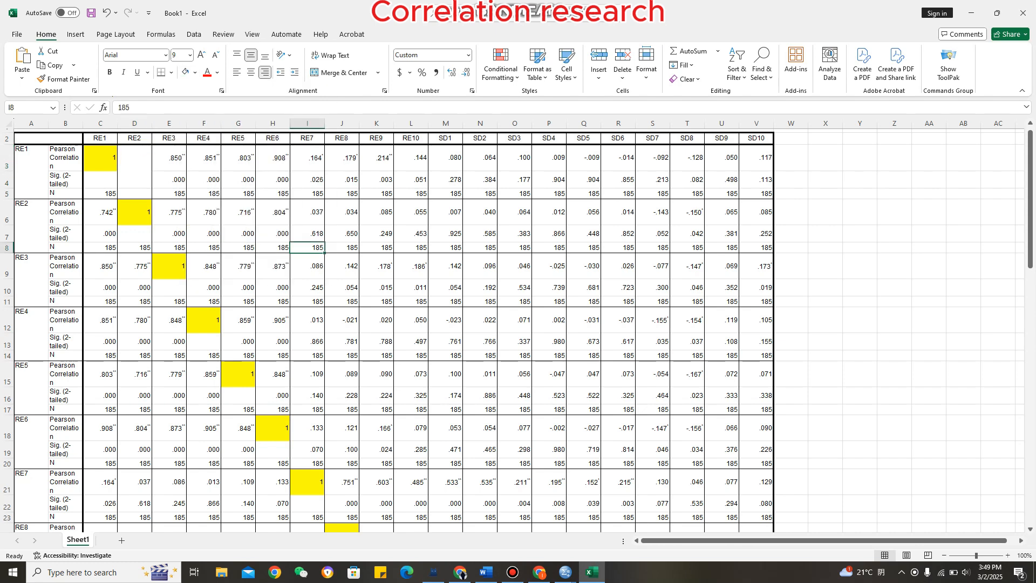
Clear the contents of E3:E8, the duplicate values above the RE3 diagonal cell
drag(169, 248, 169, 158)
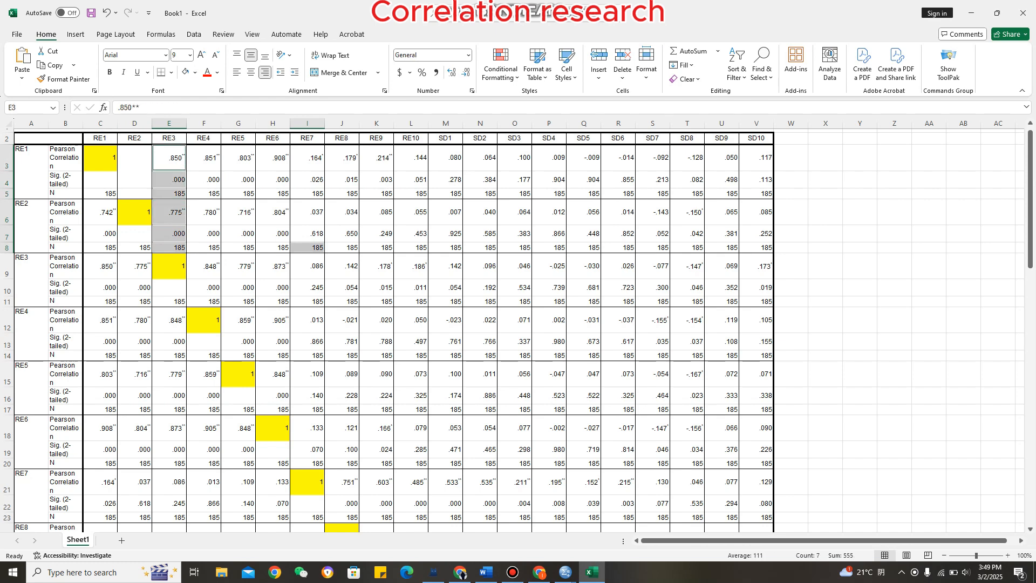
key(Delete)
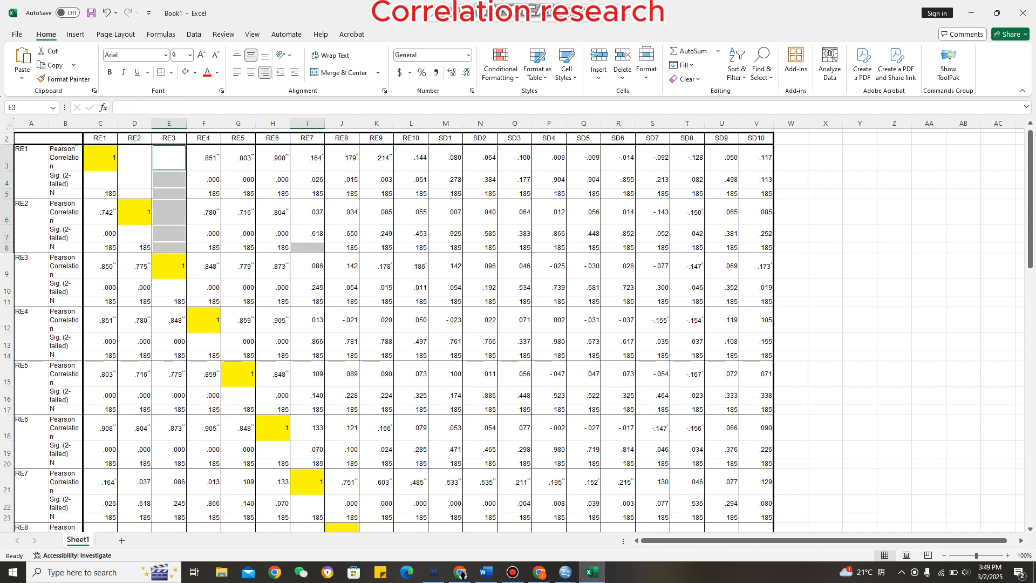
click(411, 288)
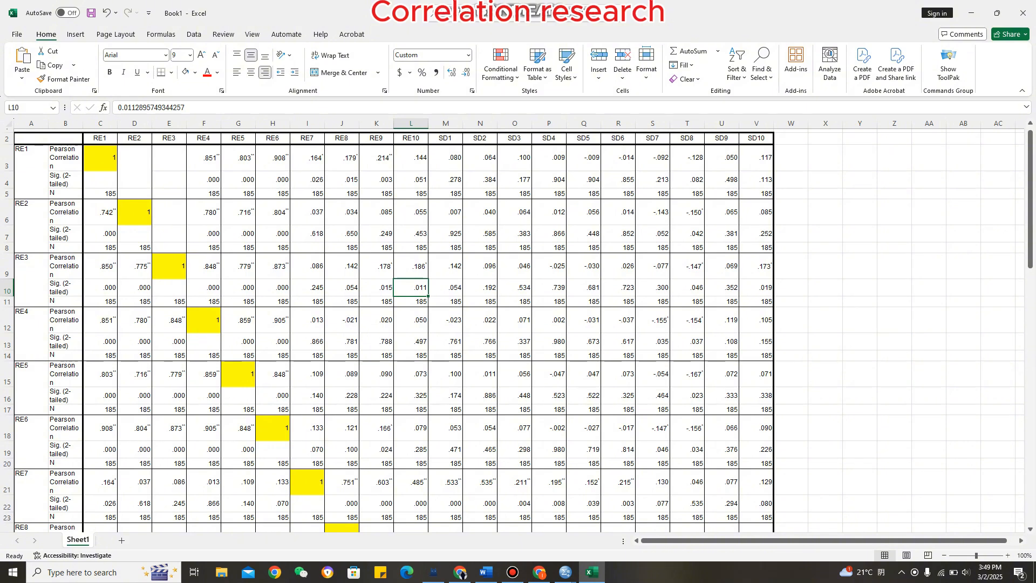
click(65, 158)
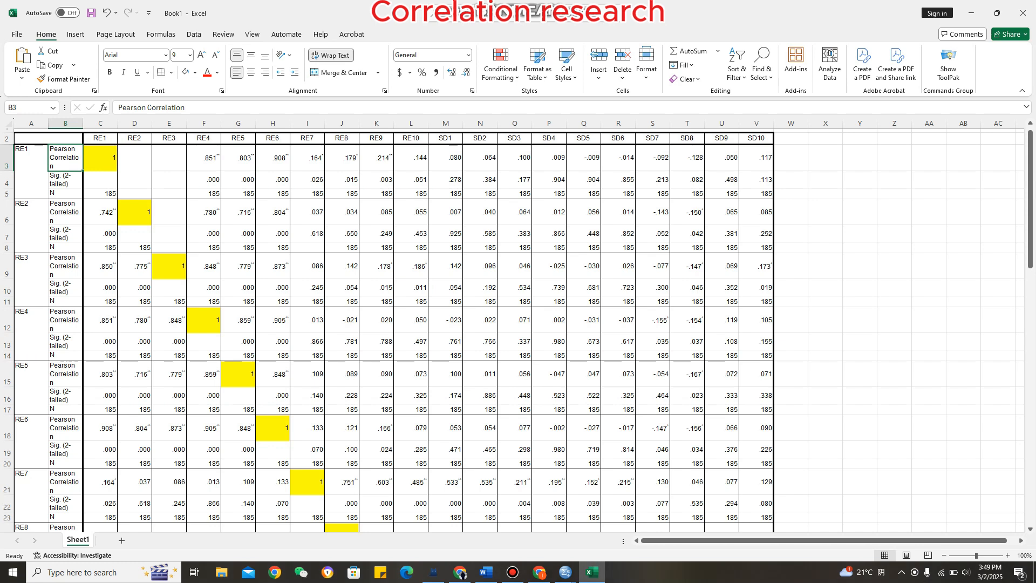
Clear the contents of F3:F11, the duplicate values above the RE4 diagonal cell
mouse_move(1031, 197)
mouse_down()
mouse_move(1030, 232)
mouse_move(1030, 196)
mouse_up()
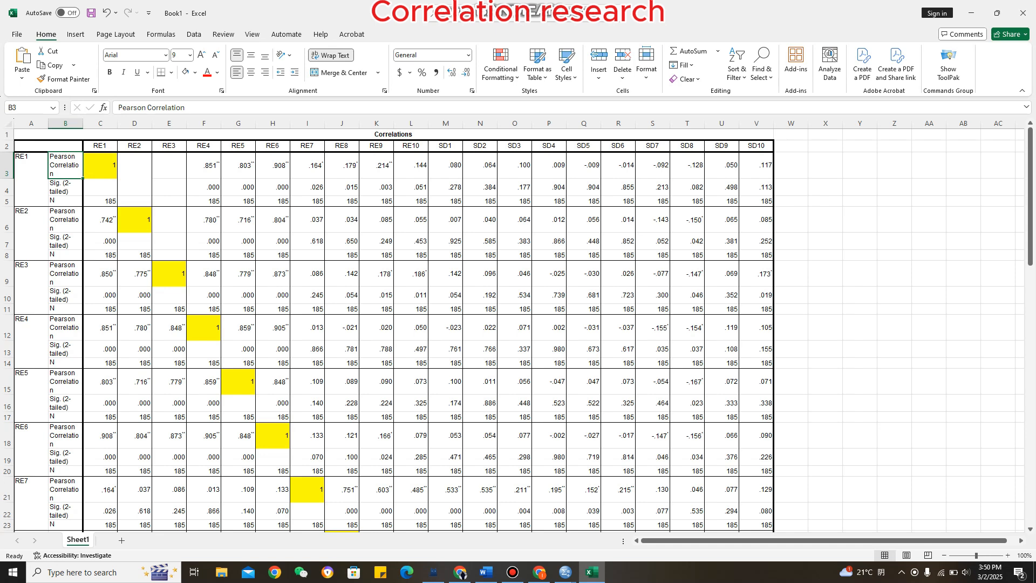
click(204, 166)
ctrl+click(203, 188)
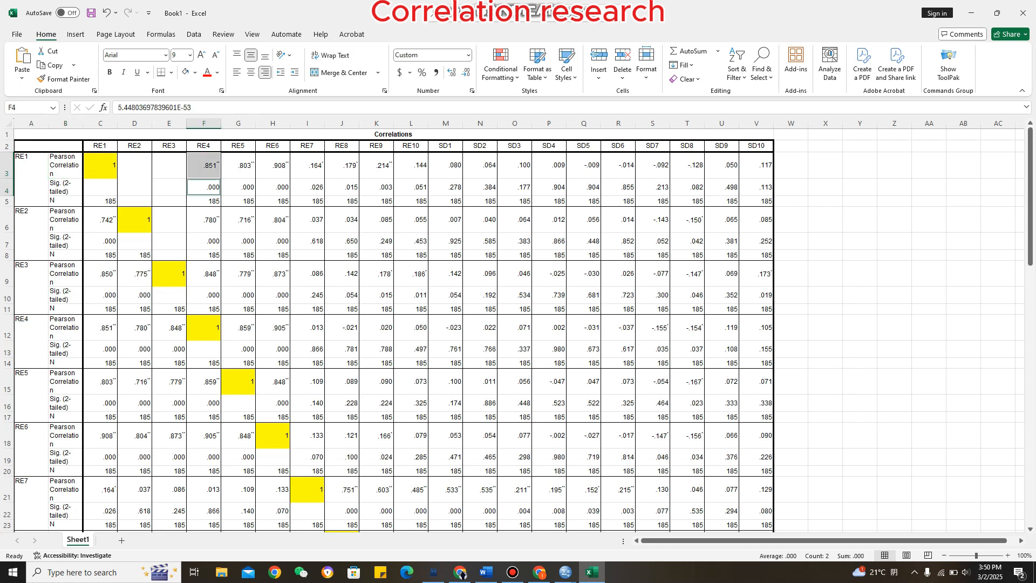
ctrl+click(204, 201)
ctrl+click(204, 220)
ctrl+click(203, 242)
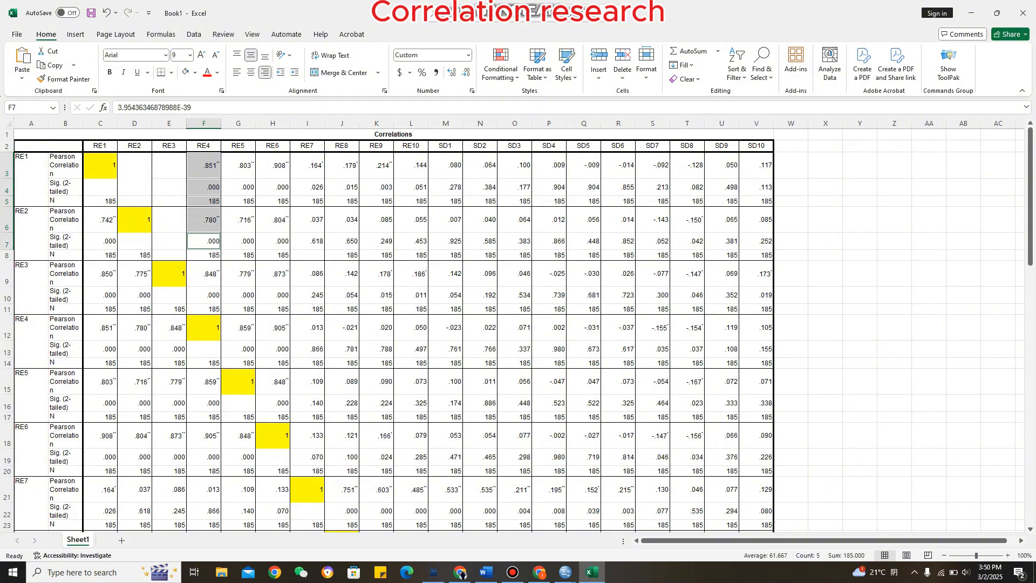
ctrl+click(204, 255)
ctrl+click(204, 274)
ctrl+click(204, 295)
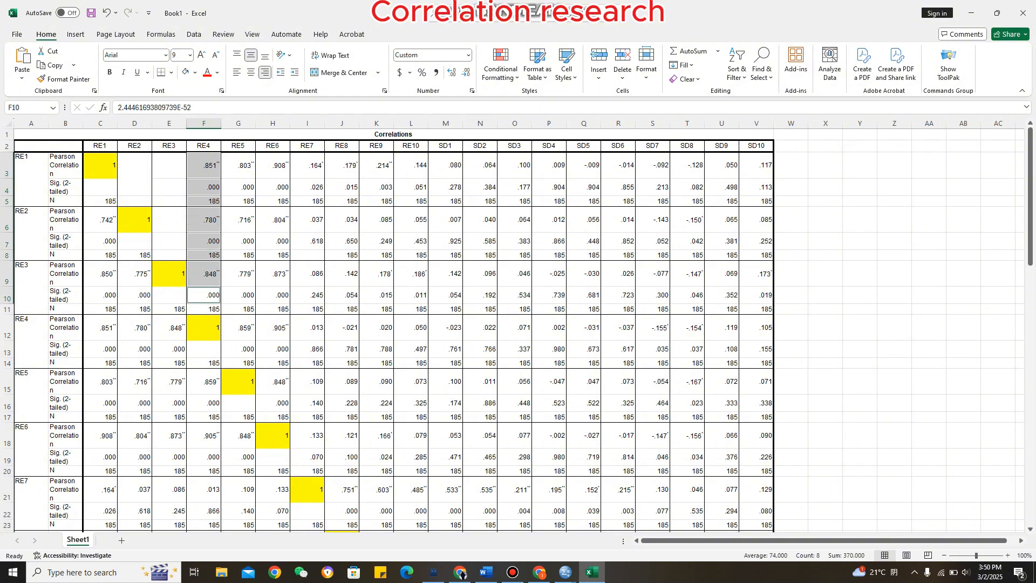
ctrl+click(203, 310)
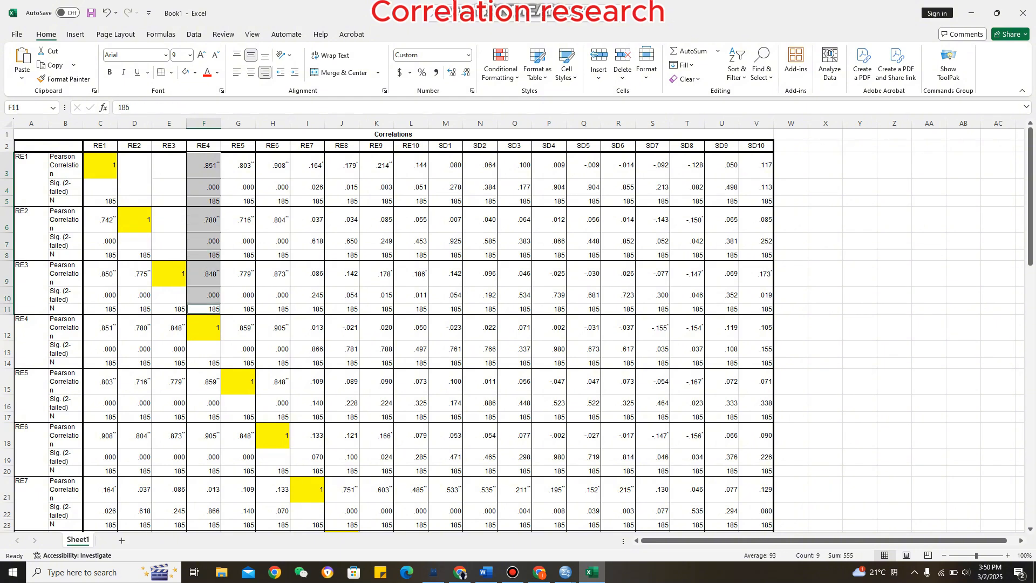
key(Delete)
click(342, 327)
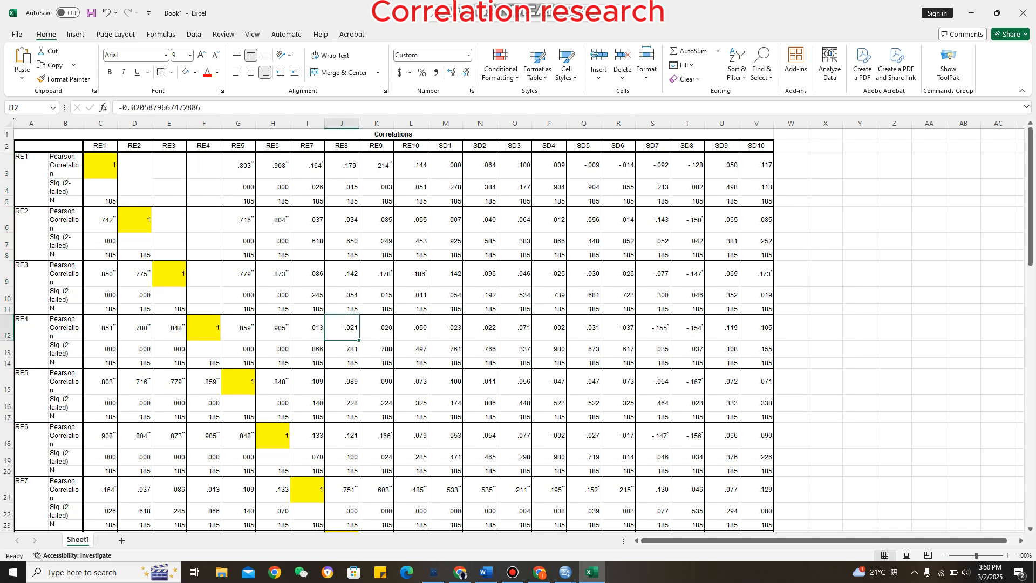
Clear the contents of G3:G14, the duplicate values above the RE5 diagonal cell
click(238, 166)
ctrl+click(238, 188)
ctrl+click(238, 201)
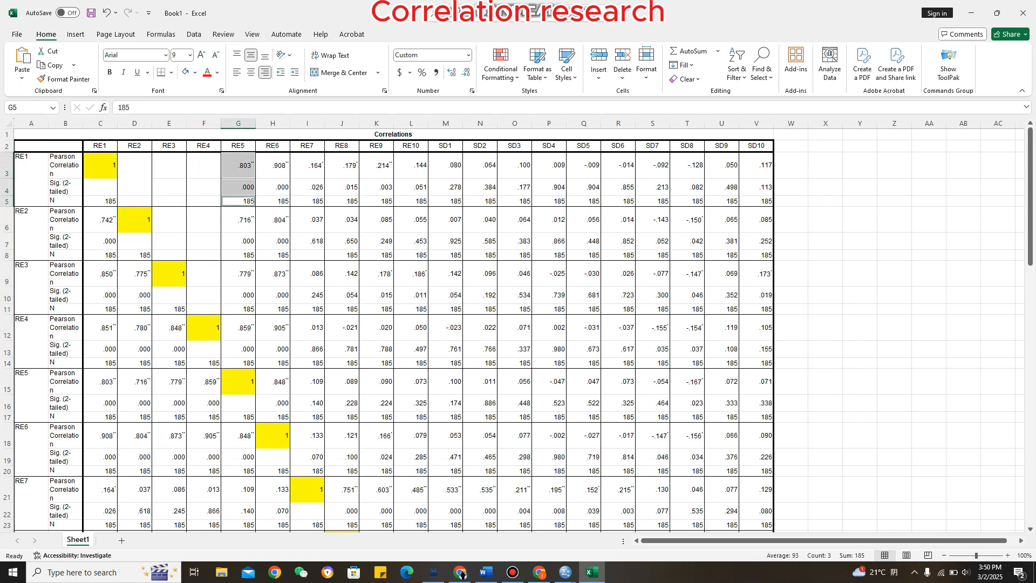
ctrl+click(238, 220)
ctrl+click(238, 242)
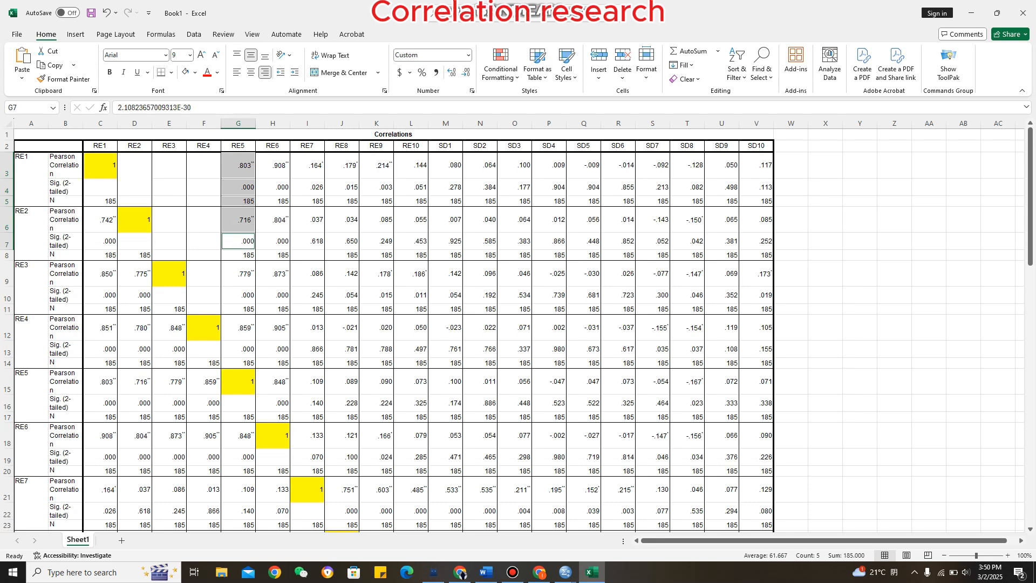
ctrl+click(238, 256)
ctrl+click(238, 274)
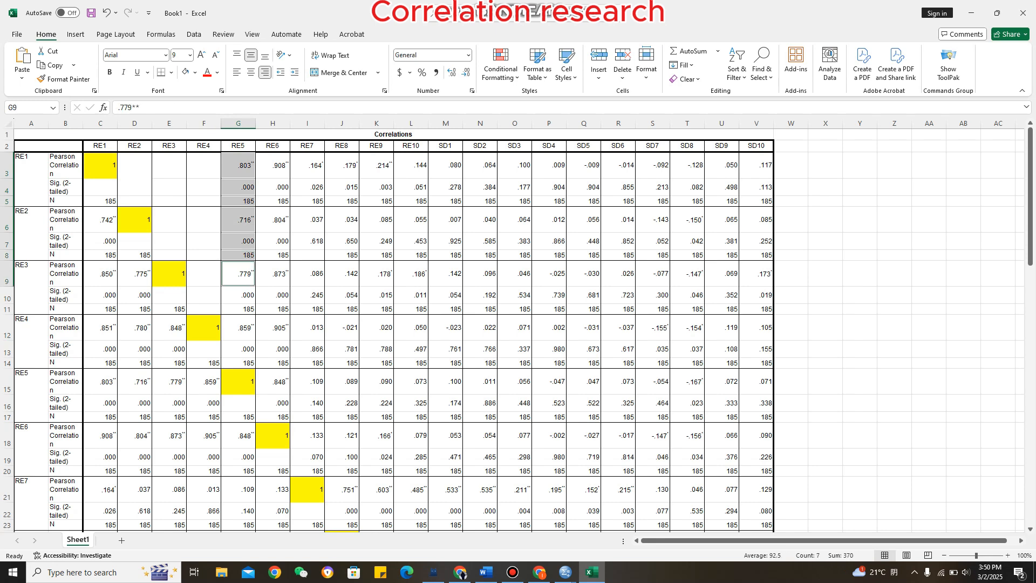
ctrl+click(238, 309)
ctrl+click(238, 296)
ctrl+click(238, 328)
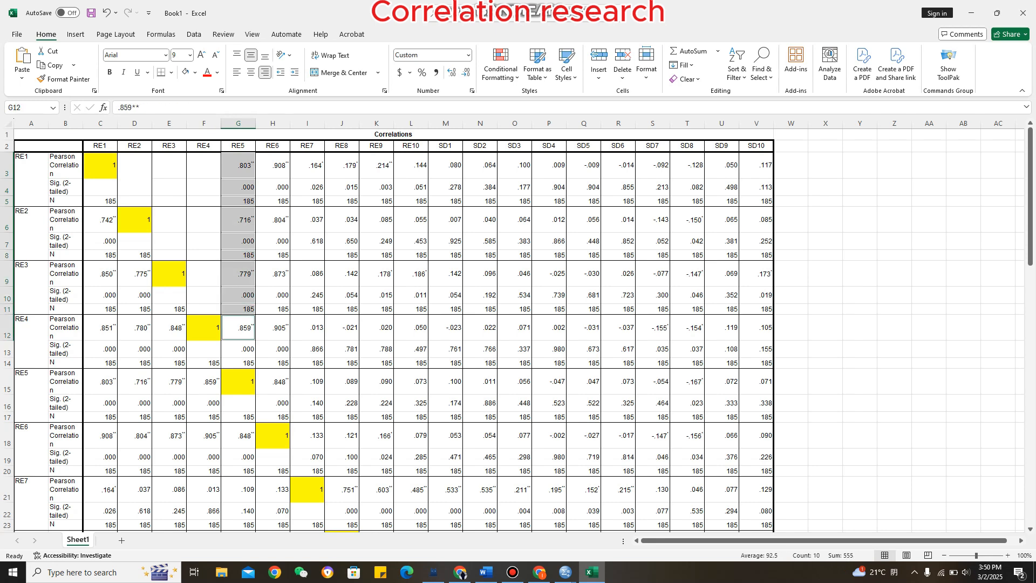
ctrl+click(238, 349)
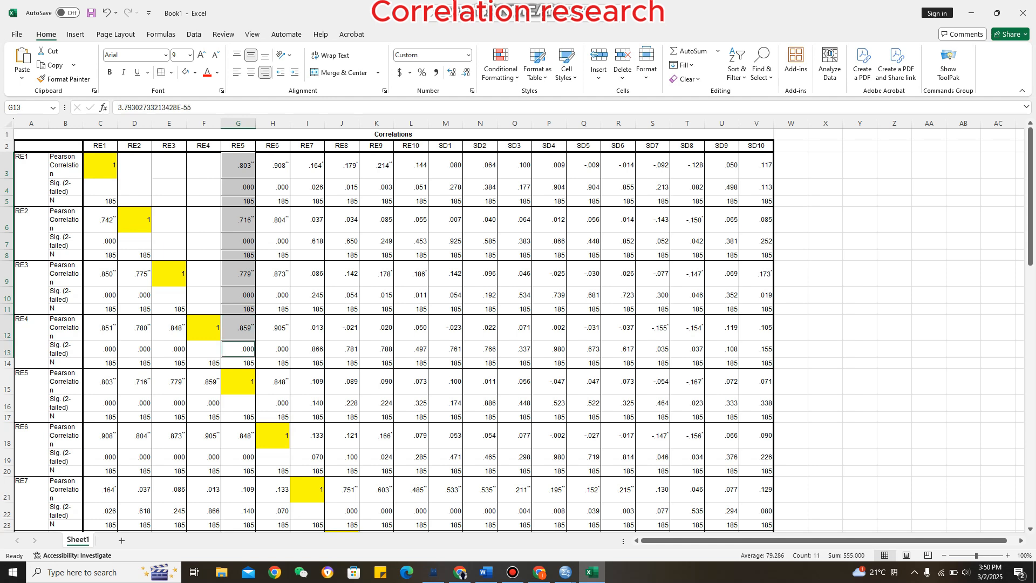
ctrl+click(238, 363)
key(Delete)
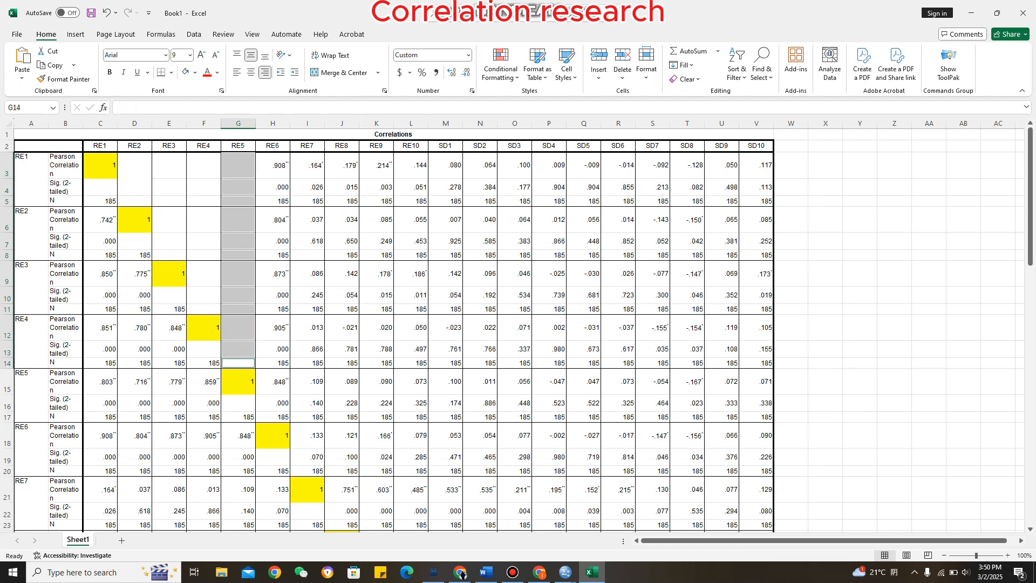
click(376, 350)
Clear the contents of H3:H17, the duplicate values above the RE6 diagonal cell
click(272, 165)
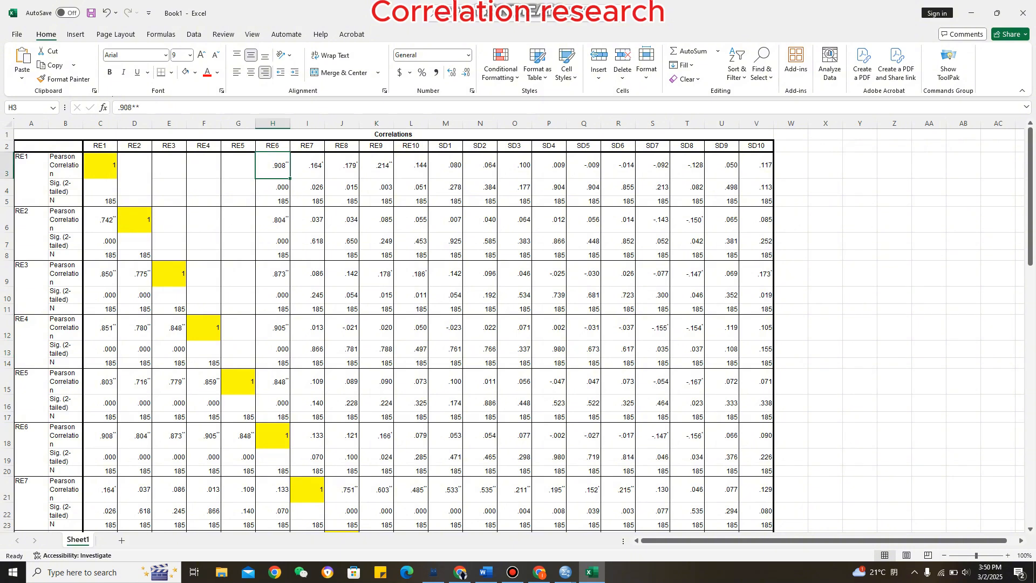
ctrl+click(273, 188)
ctrl+click(272, 201)
ctrl+click(273, 220)
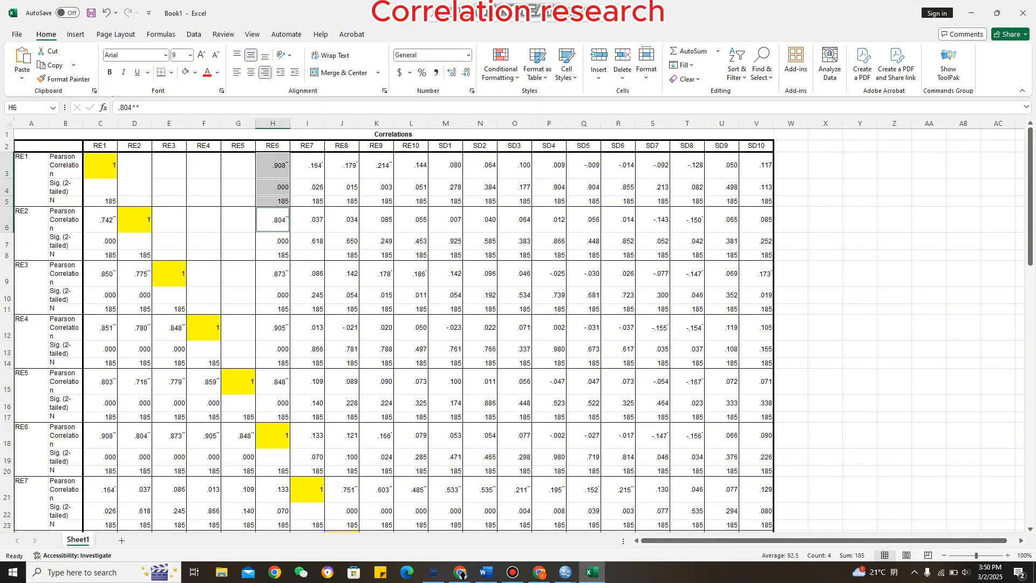
ctrl+click(272, 241)
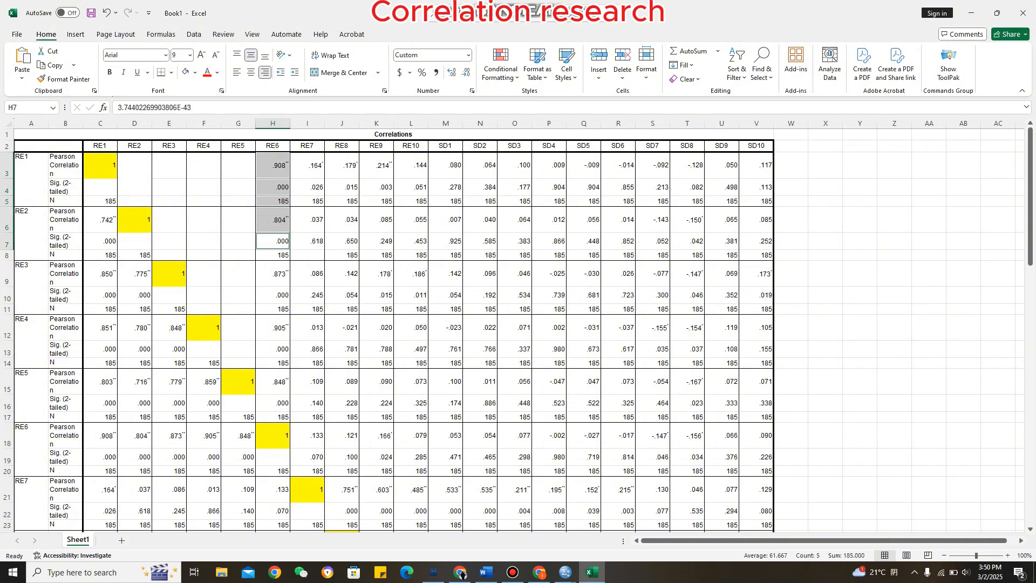
ctrl+click(273, 255)
ctrl+click(273, 274)
ctrl+click(272, 295)
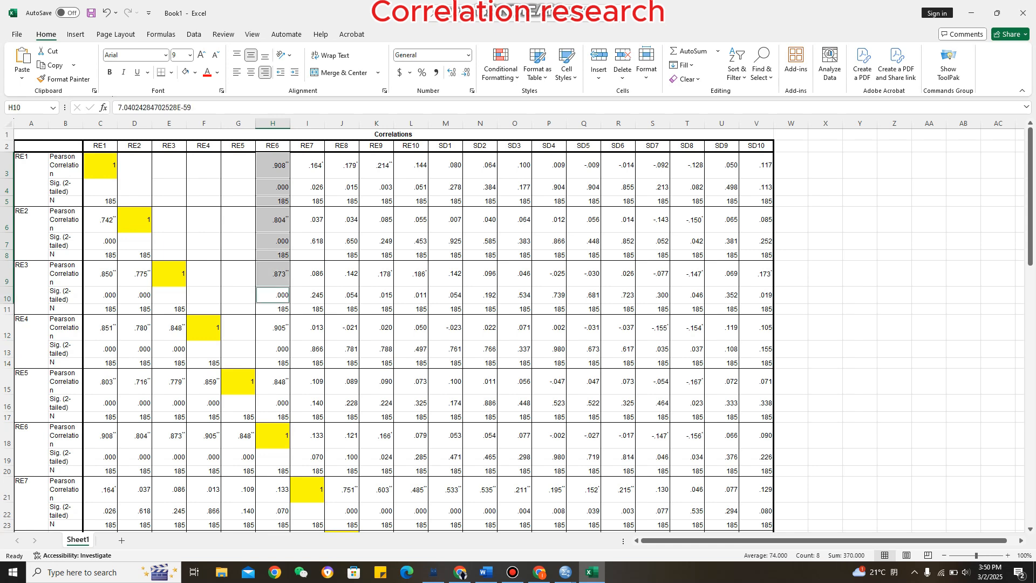
ctrl+click(273, 309)
ctrl+click(273, 328)
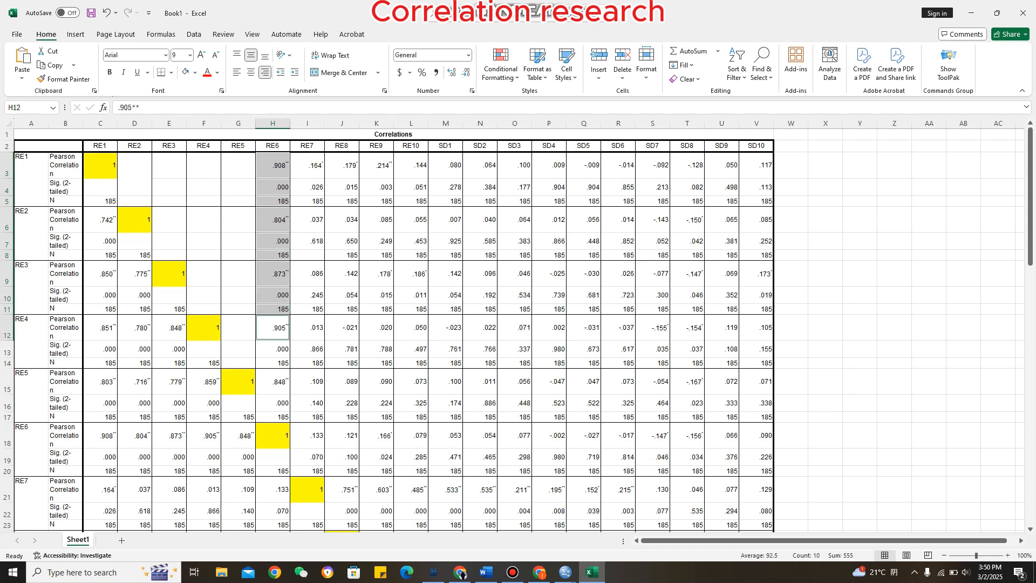
ctrl+click(273, 350)
ctrl+click(272, 363)
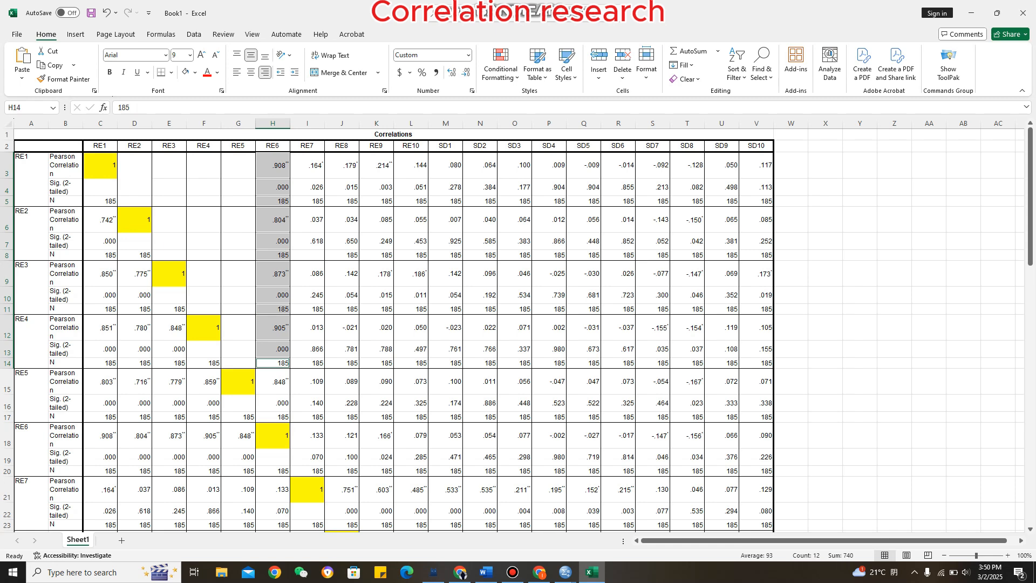
ctrl+click(272, 382)
ctrl+click(273, 403)
ctrl+click(273, 417)
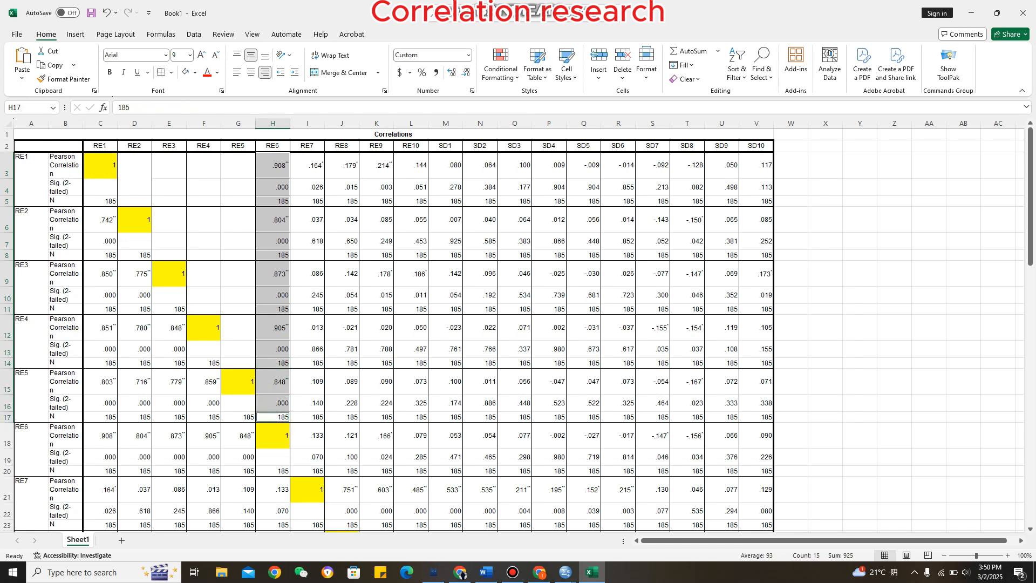
key(Delete)
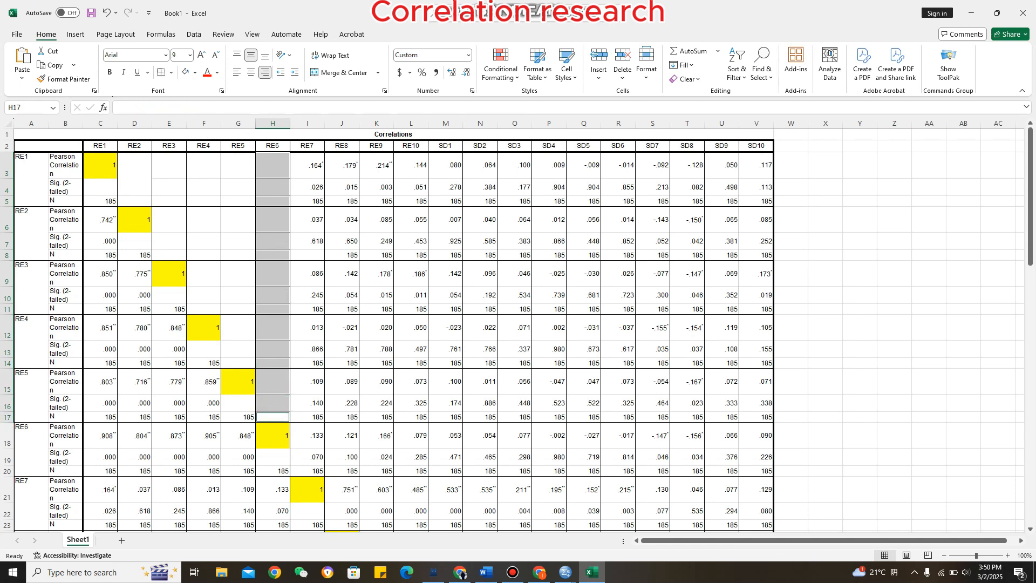
click(446, 363)
Clear the contents of I3:I20, the duplicate values above the RE7 diagonal cell
click(307, 166)
ctrl+click(307, 187)
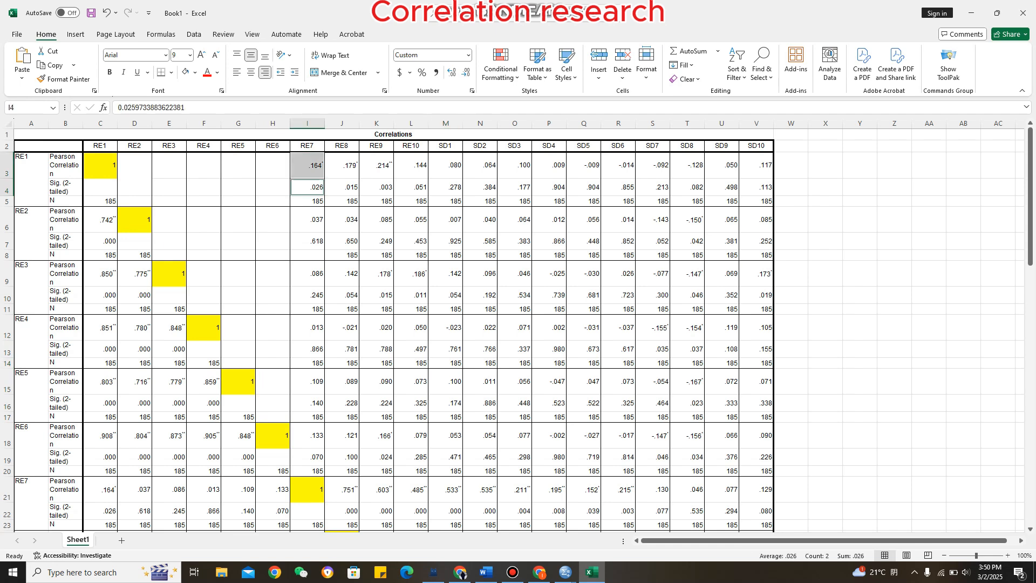
ctrl+click(308, 201)
ctrl+click(308, 220)
ctrl+click(307, 241)
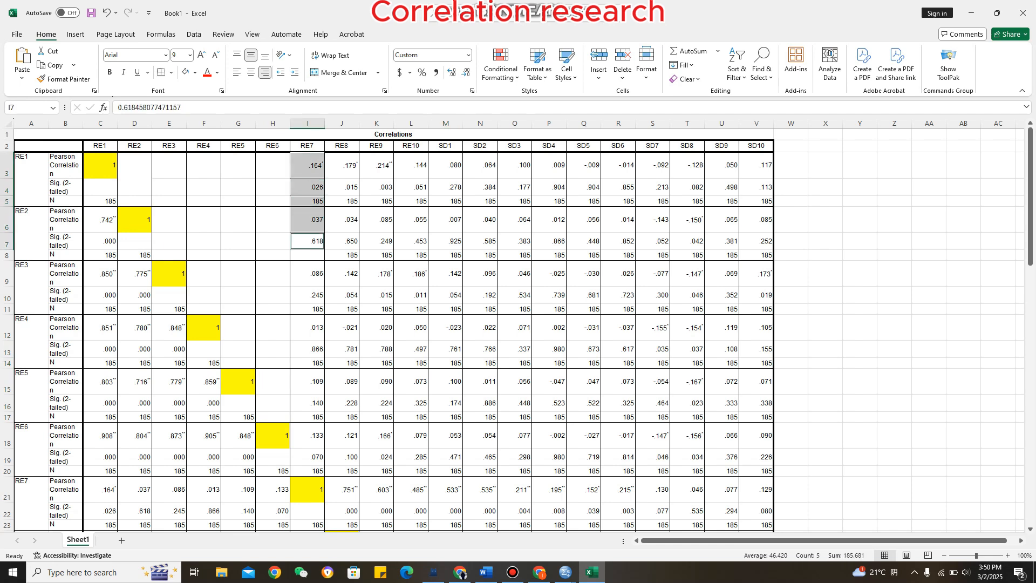
ctrl+click(308, 255)
ctrl+click(307, 274)
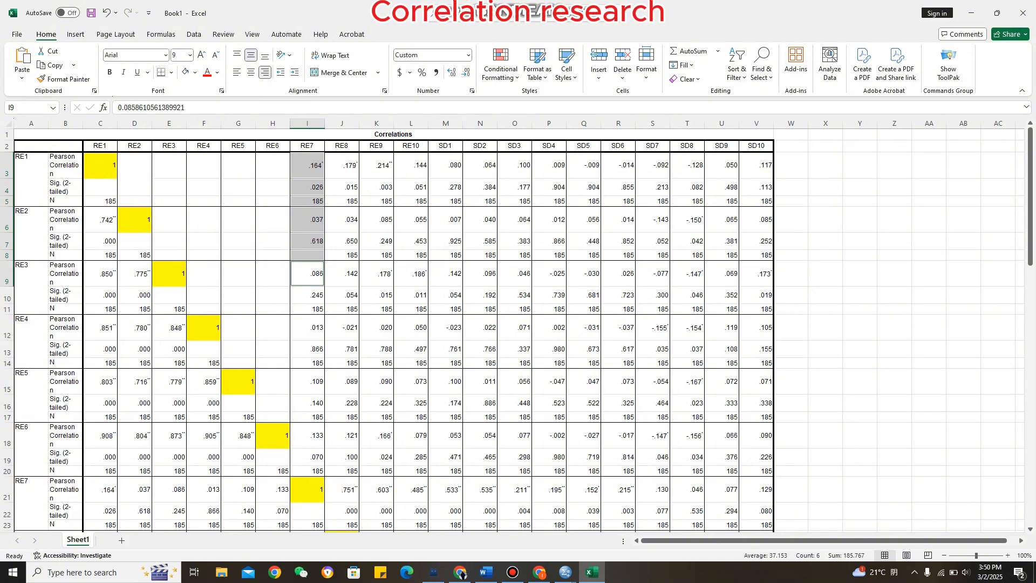
ctrl+click(307, 295)
ctrl+click(307, 309)
ctrl+click(307, 328)
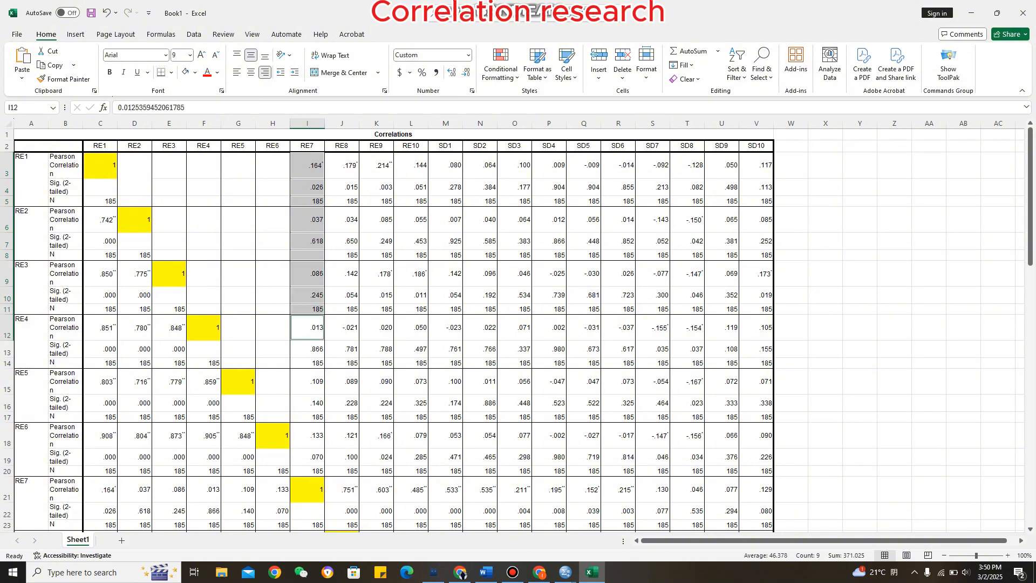
ctrl+click(308, 350)
ctrl+click(307, 363)
ctrl+click(308, 382)
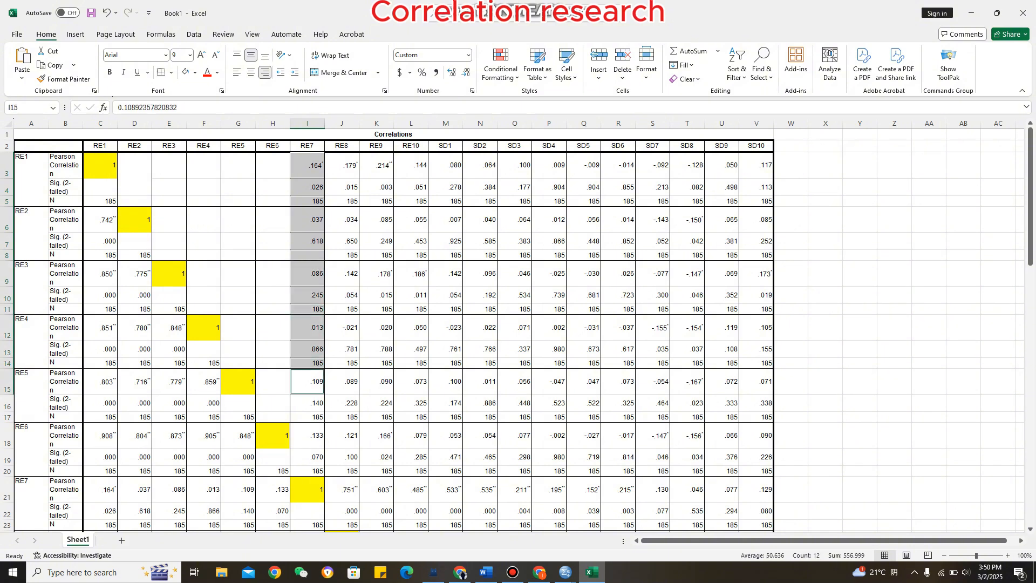
ctrl+click(307, 404)
ctrl+click(307, 417)
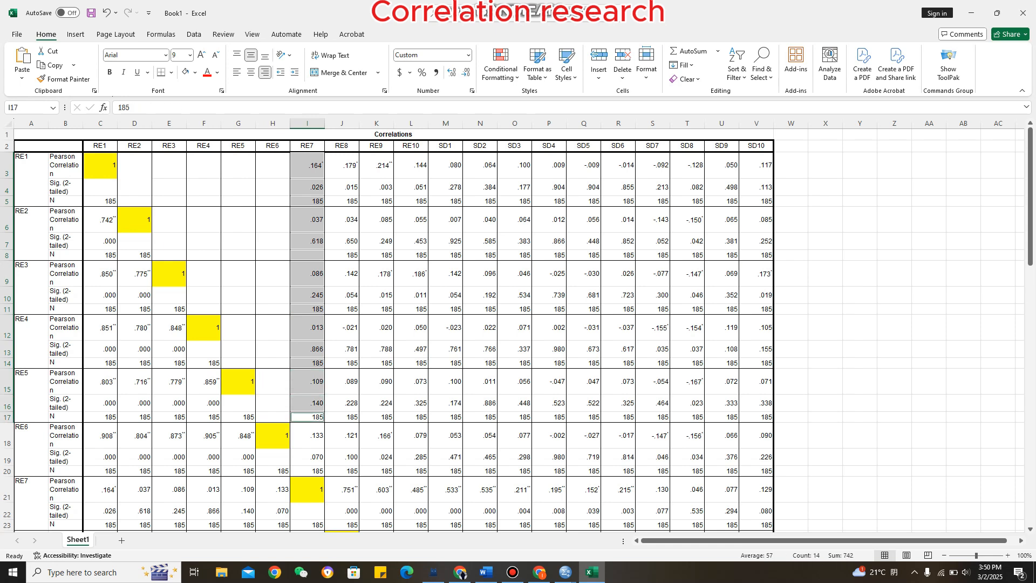
ctrl+click(307, 436)
ctrl+click(307, 457)
ctrl+click(307, 471)
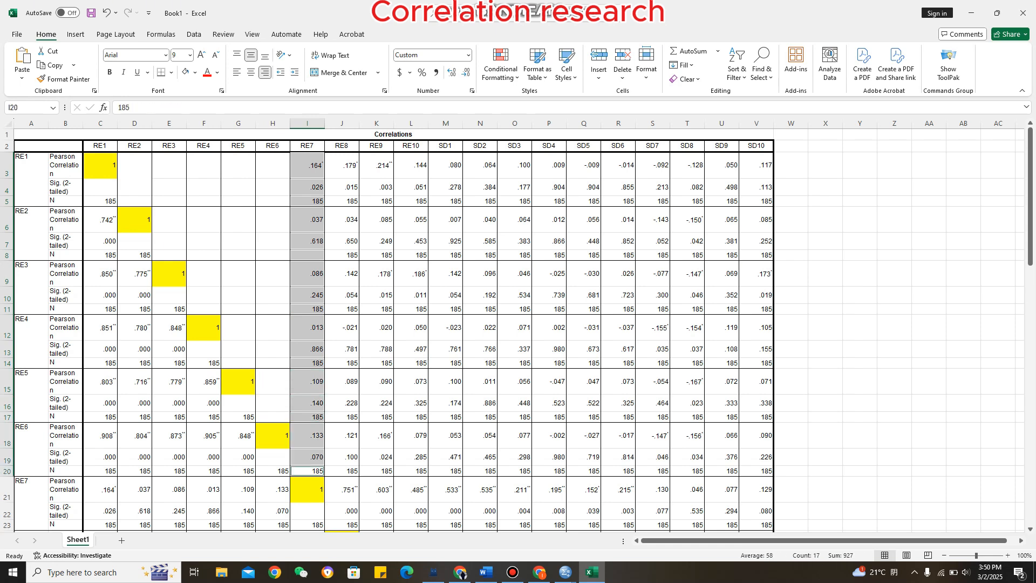
key(Delete)
click(445, 274)
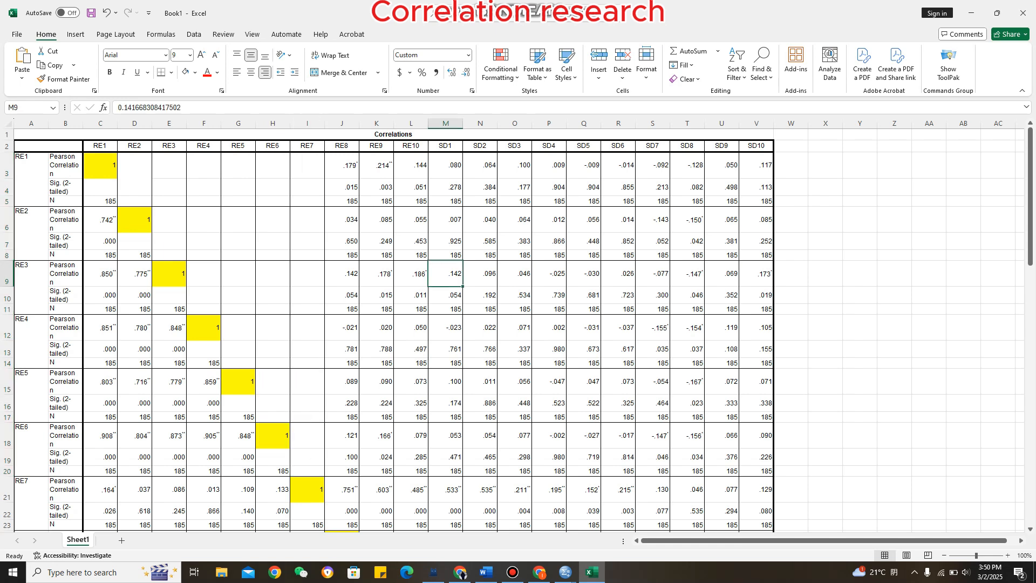
Clear the contents of J3:J20, the duplicate RE8 values in the RE1 to RE6 rows
click(341, 166)
ctrl+click(342, 188)
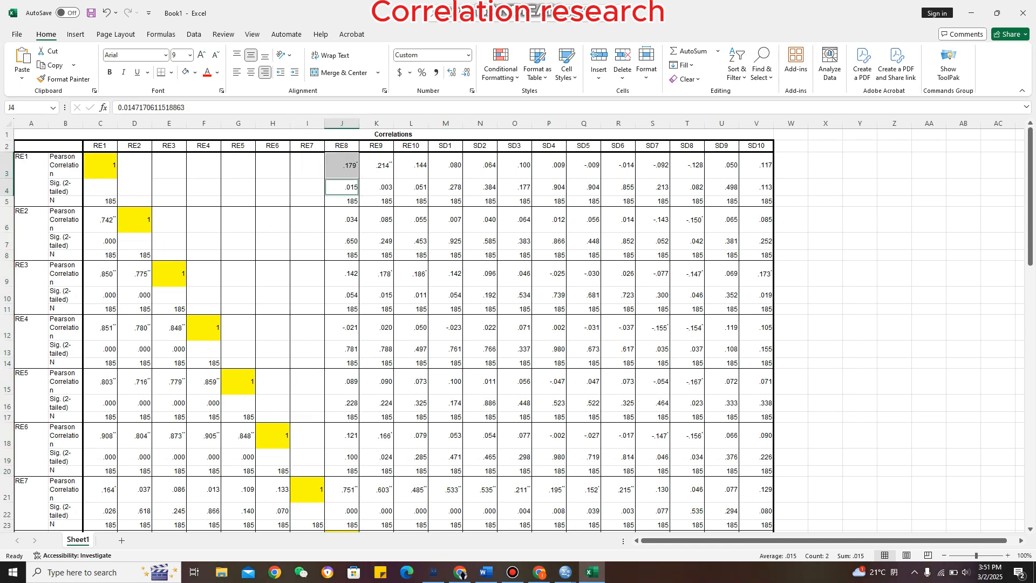
ctrl+click(342, 201)
ctrl+click(341, 219)
ctrl+click(342, 242)
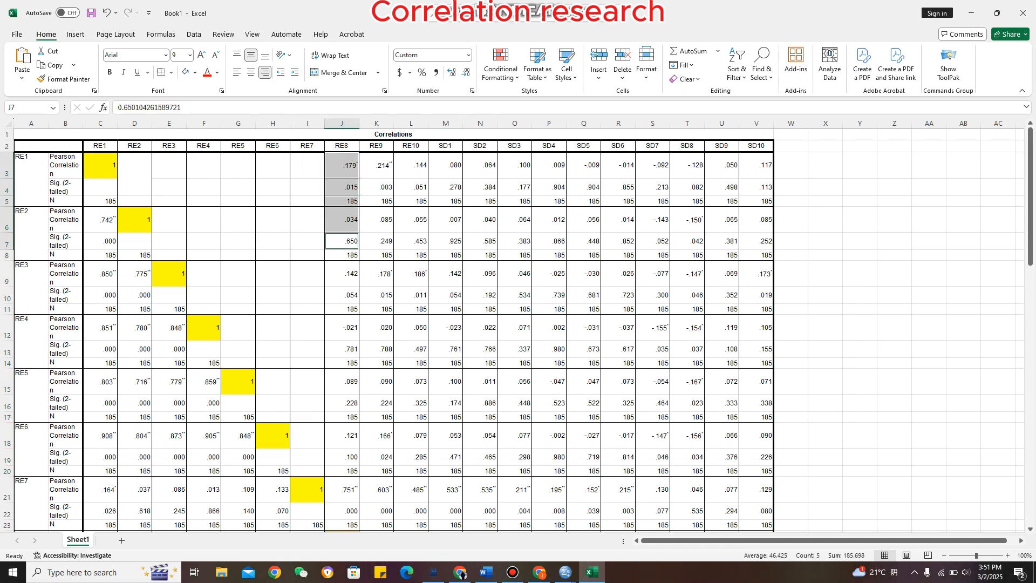
ctrl+click(342, 255)
ctrl+click(342, 273)
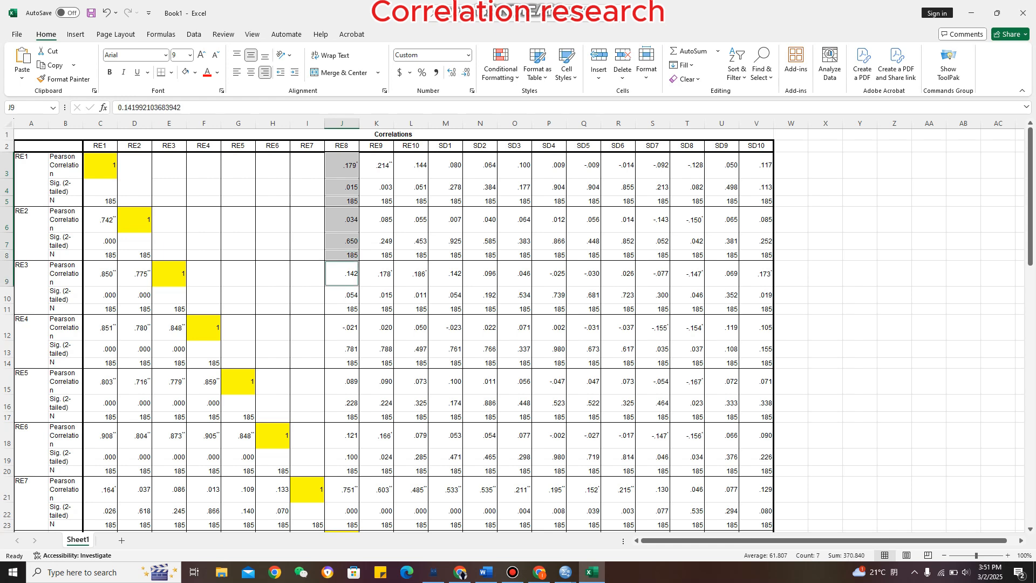
ctrl+click(342, 296)
ctrl+click(342, 309)
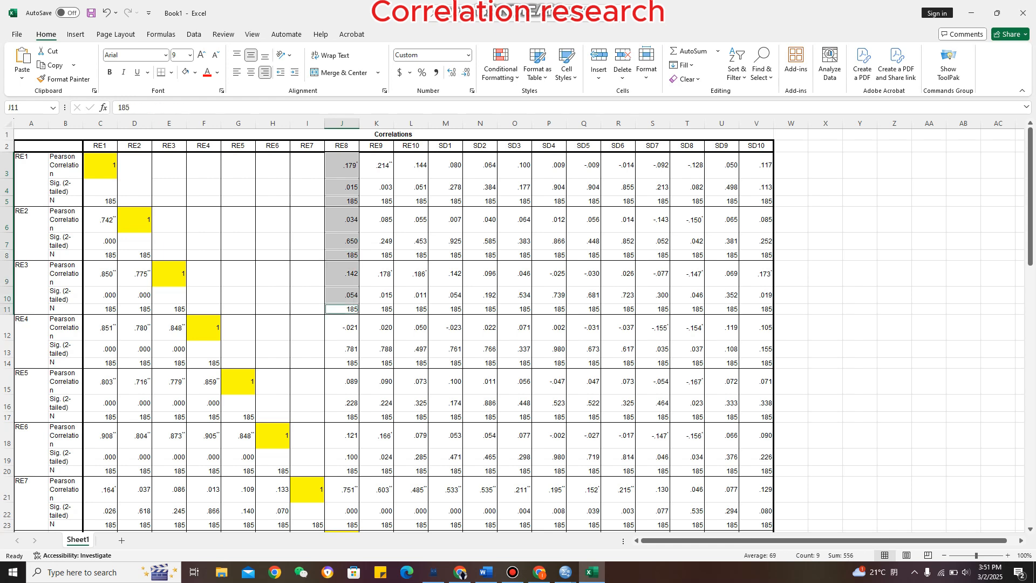
ctrl+click(342, 328)
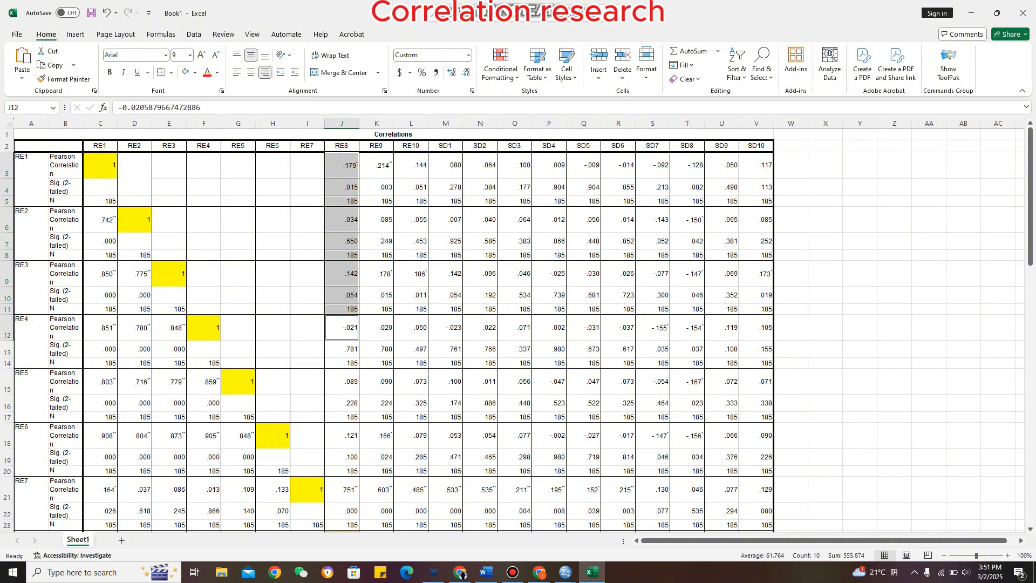
ctrl+click(342, 349)
ctrl+click(341, 363)
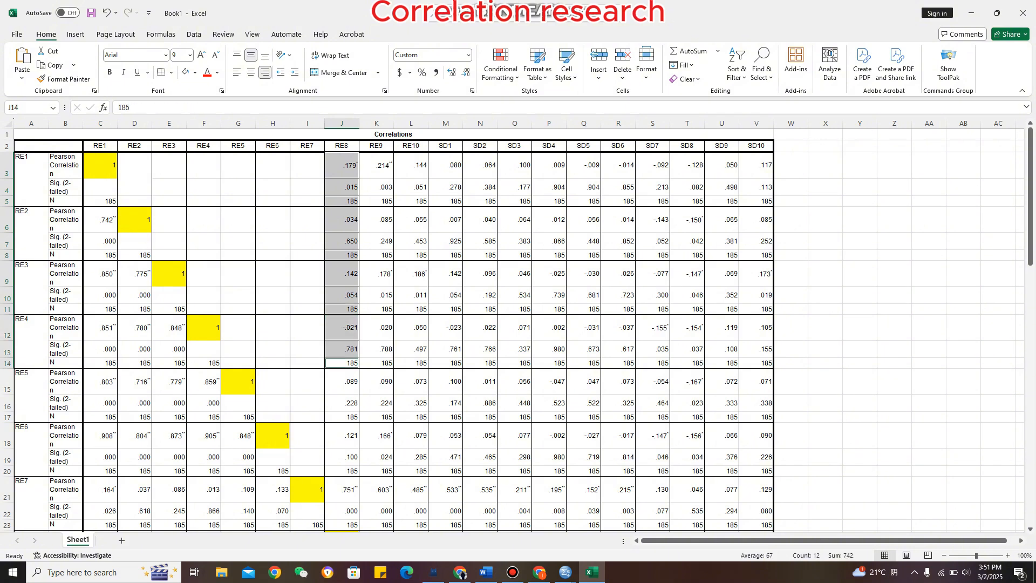
ctrl+click(342, 382)
ctrl+click(341, 403)
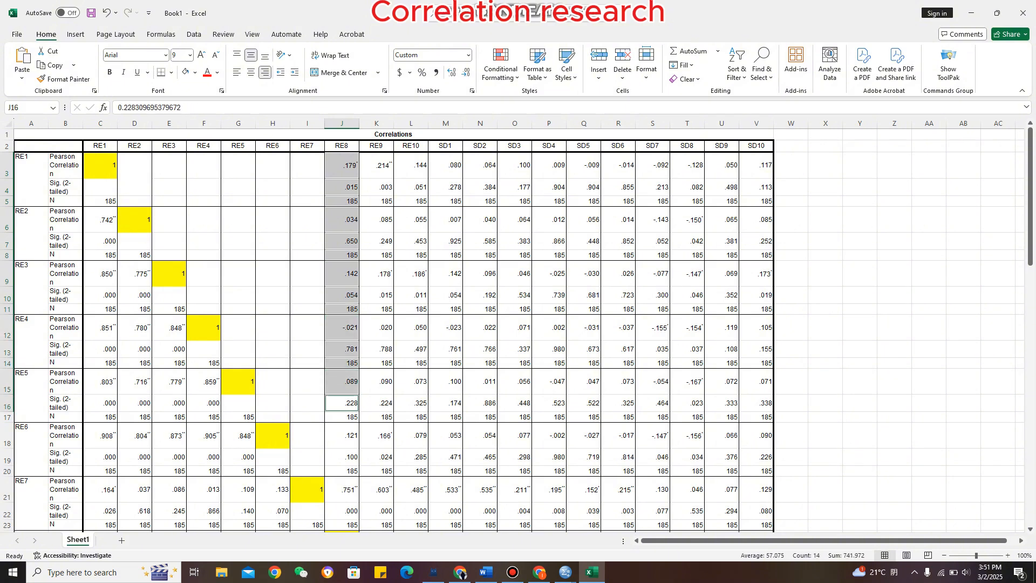
ctrl+click(342, 417)
ctrl+click(342, 435)
ctrl+click(341, 458)
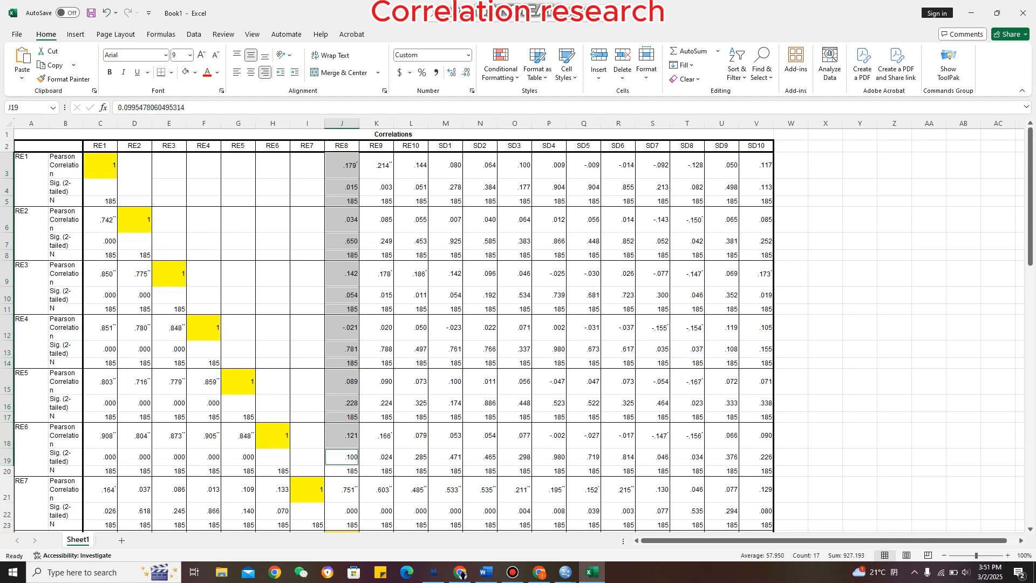
ctrl+click(342, 471)
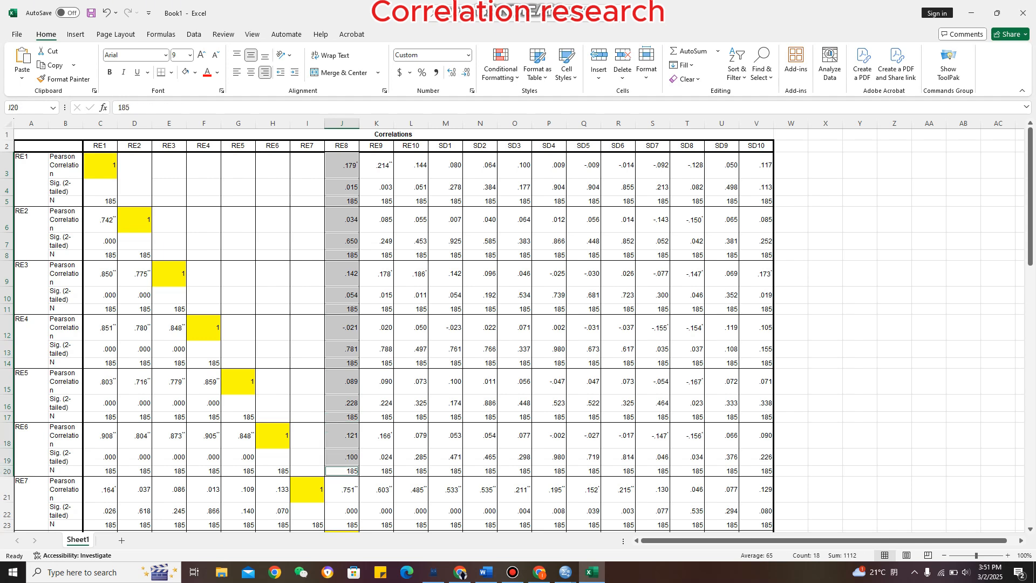
key(Delete)
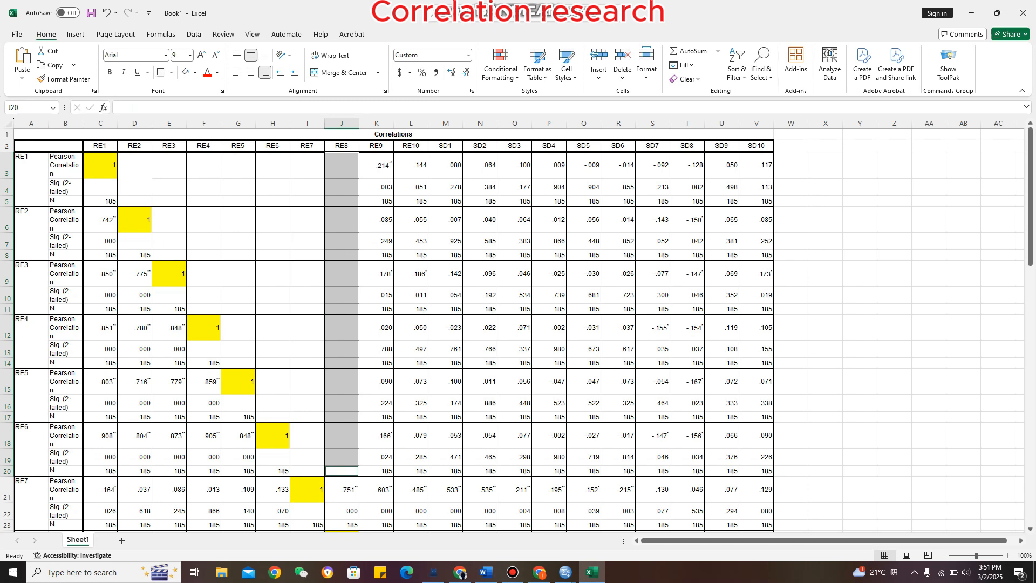
Clear the contents of J21:J23, the remaining duplicate values directly above the RE8 diagonal cell
scroll(513, 329, down, 3)
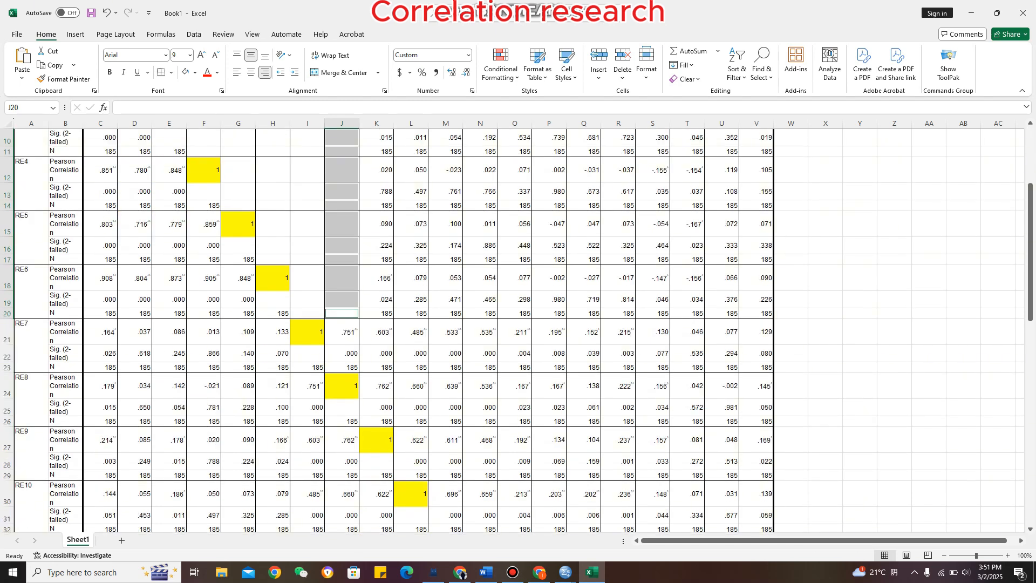
click(342, 332)
ctrl+click(342, 354)
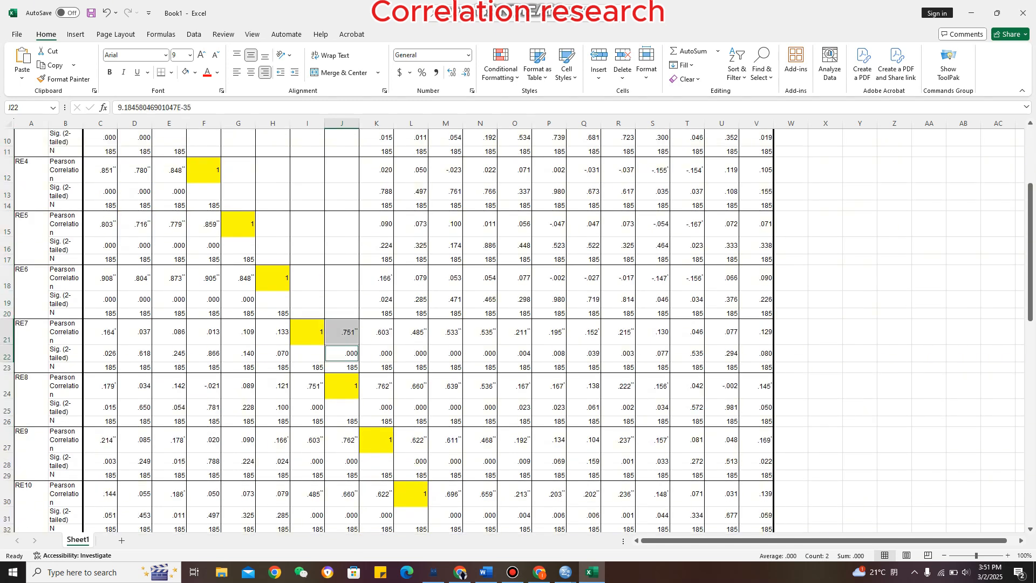
ctrl+click(341, 368)
key(Delete)
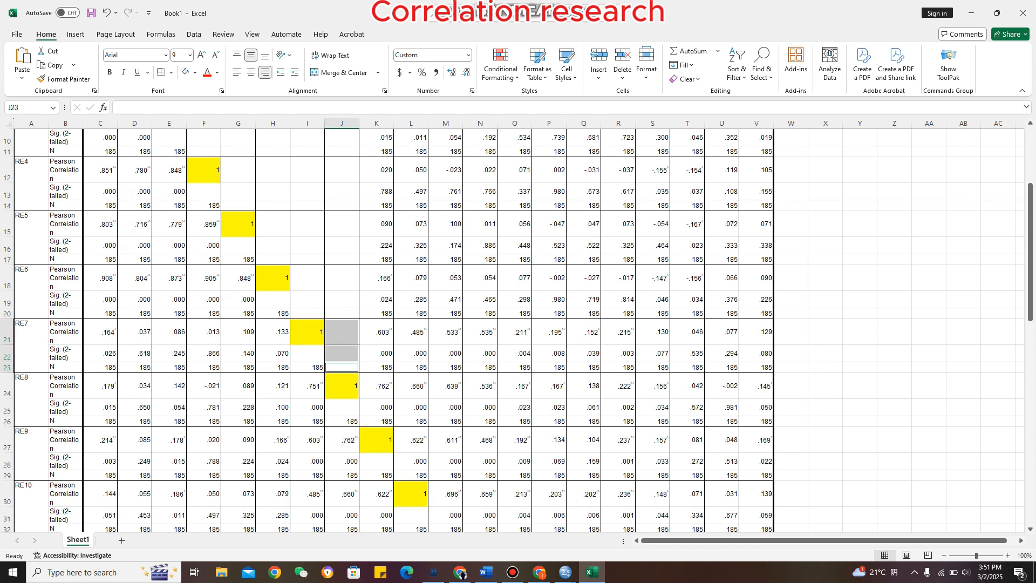
click(514, 313)
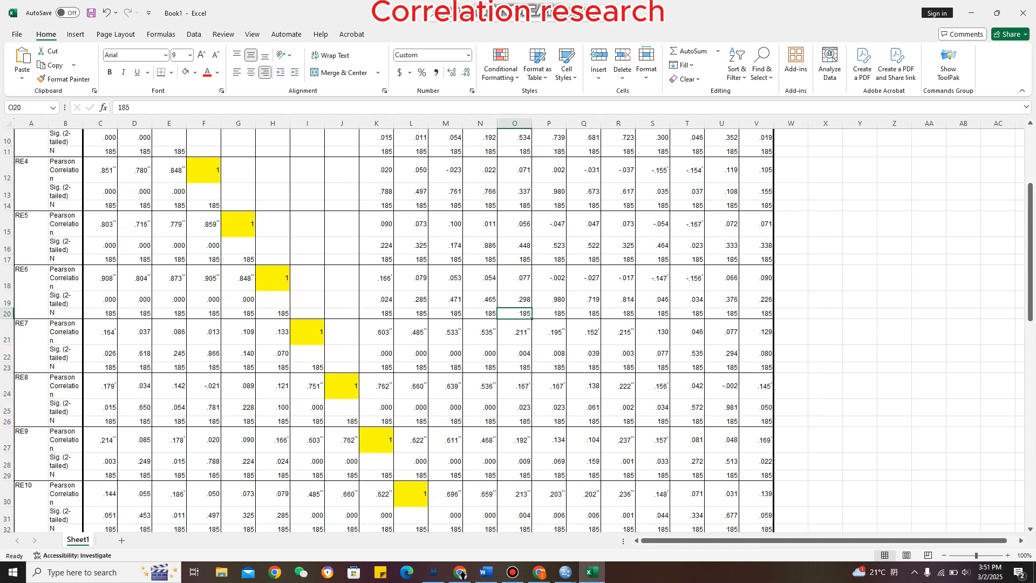
Clear the contents of K3:K17, the duplicate RE9 values in the RE1 to RE5 rows
drag(1030, 284, 1030, 229)
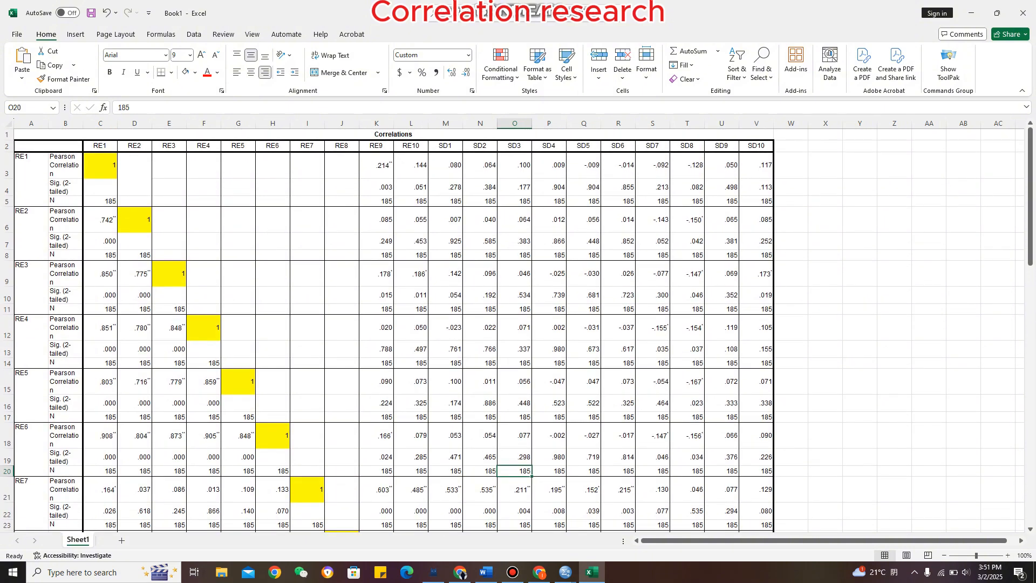
click(377, 165)
ctrl+click(376, 187)
ctrl+click(376, 201)
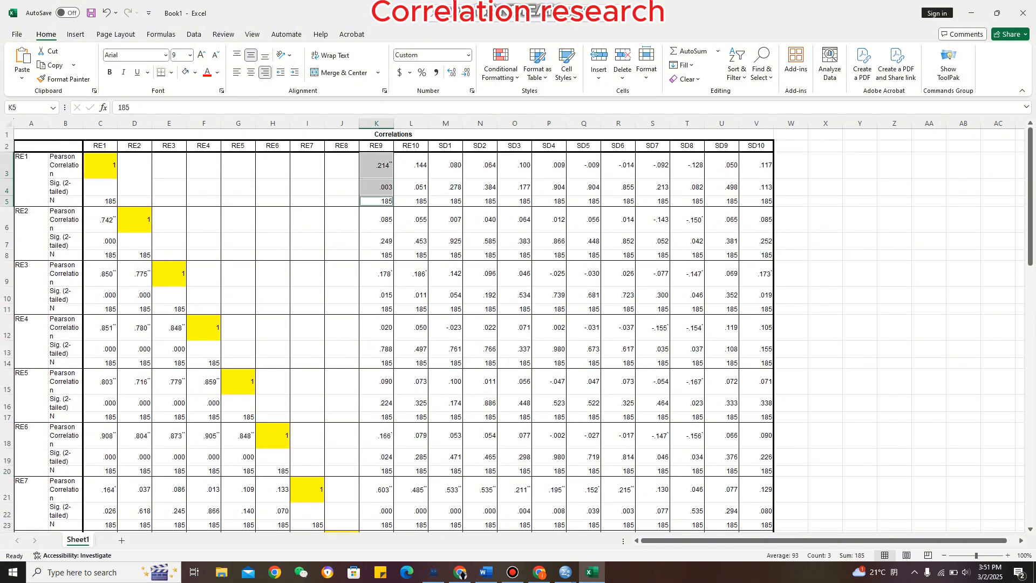
ctrl+click(377, 219)
ctrl+click(376, 241)
ctrl+click(376, 255)
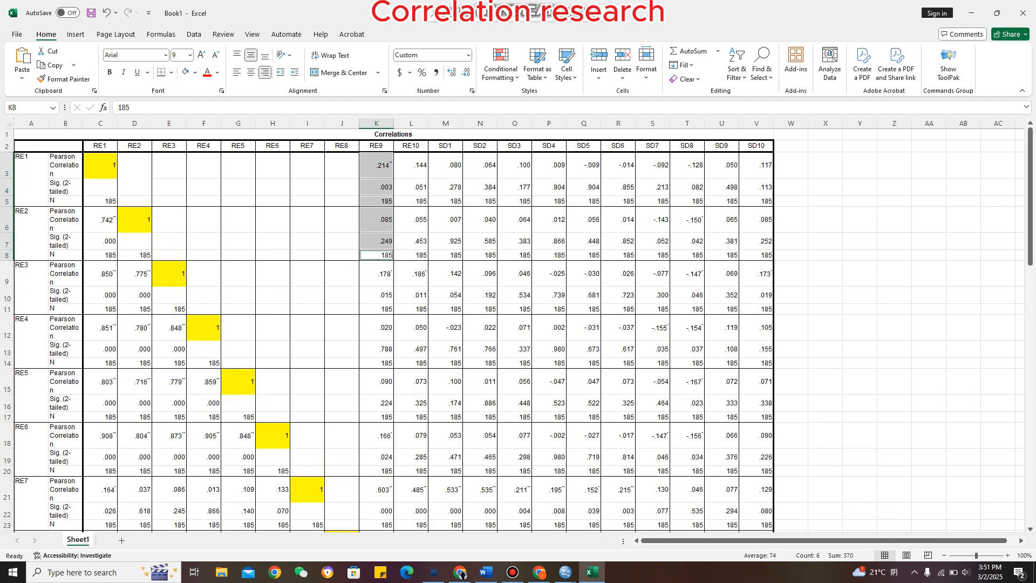
ctrl+click(376, 273)
ctrl+click(376, 296)
ctrl+click(376, 309)
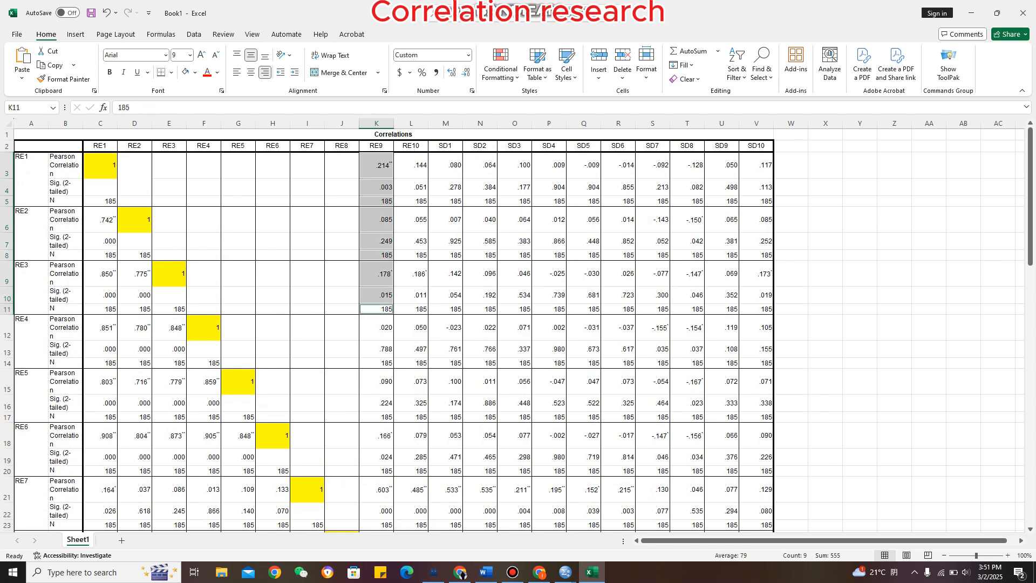
ctrl+click(377, 327)
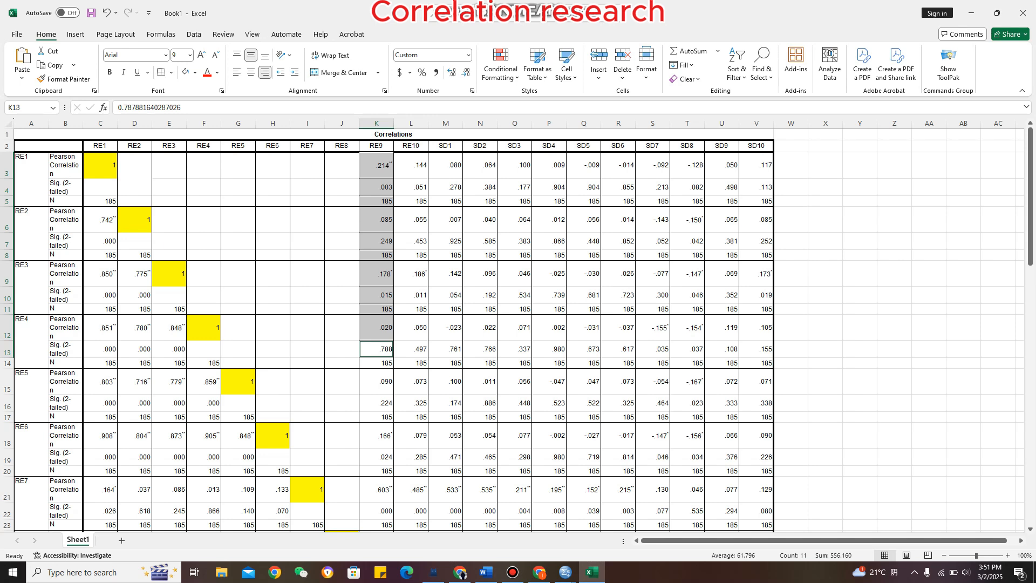
ctrl+click(376, 363)
ctrl+click(376, 382)
ctrl+click(377, 403)
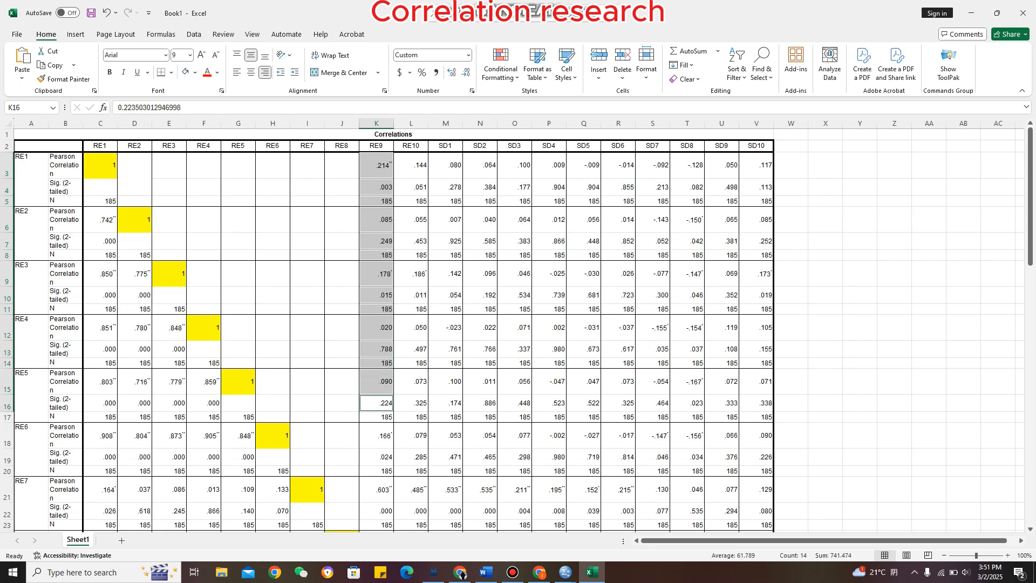
ctrl+click(376, 417)
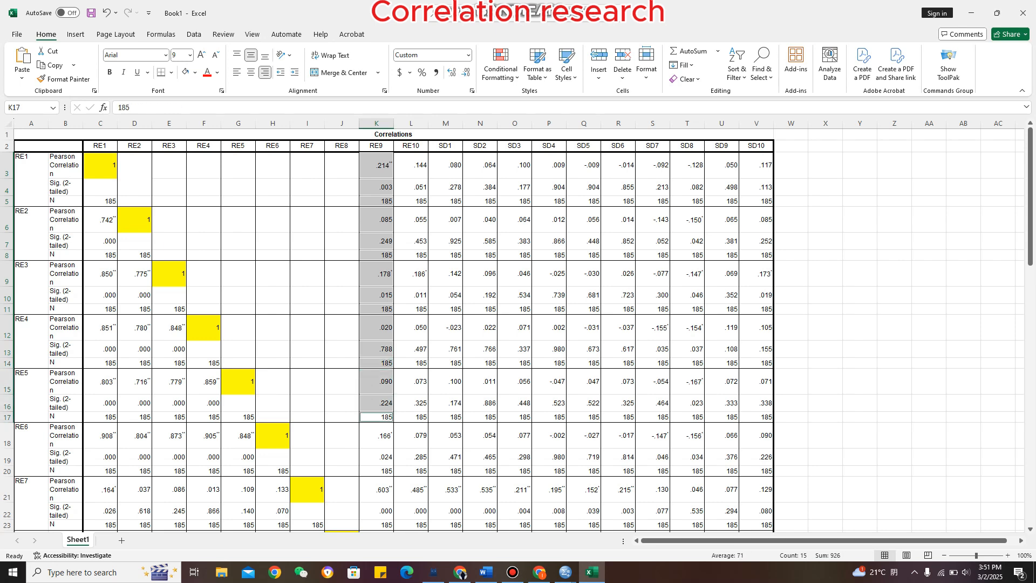
key(Delete)
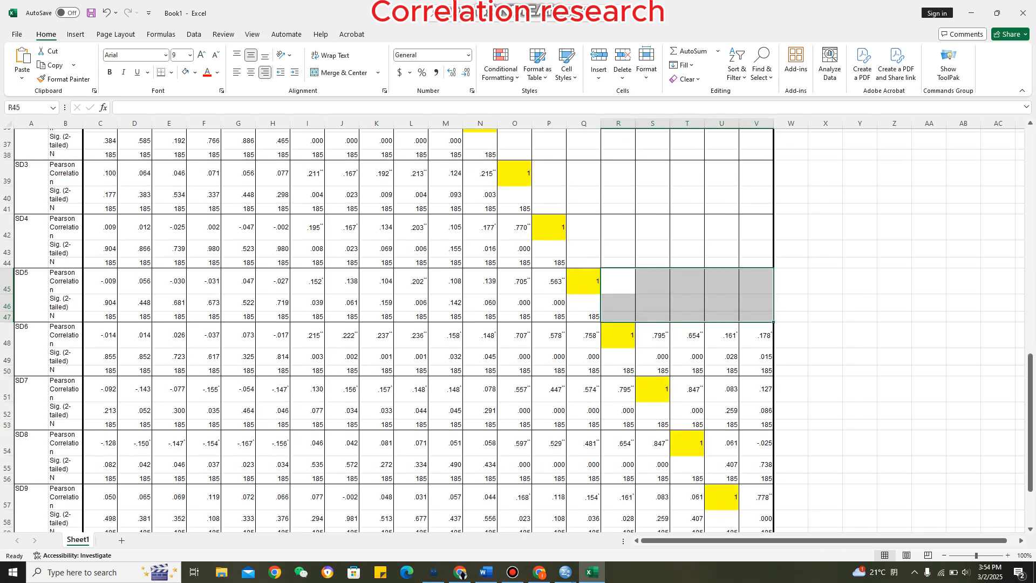
Clear the contents of S48:V50, the duplicate values beyond the diagonal cell in the SD6 rows
click(688, 335)
drag(653, 336, 756, 371)
key(Delete)
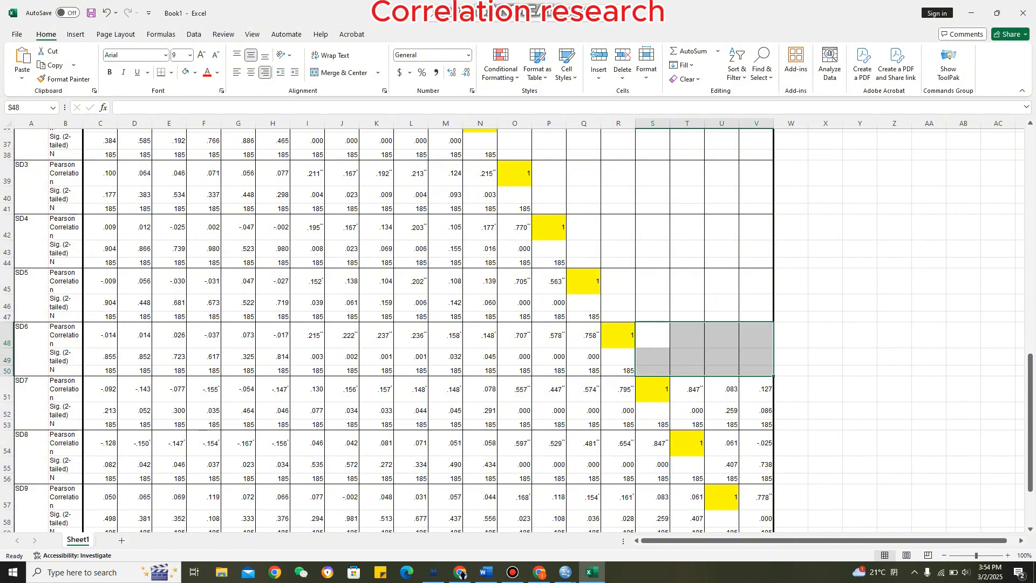
Clear T51:V53 and U54:V56, the duplicate values beyond the diagonal cells in the SD7 and SD8 rows
drag(693, 389, 756, 479)
key(Delete)
key(Delete)
scroll(518, 329, down, 2)
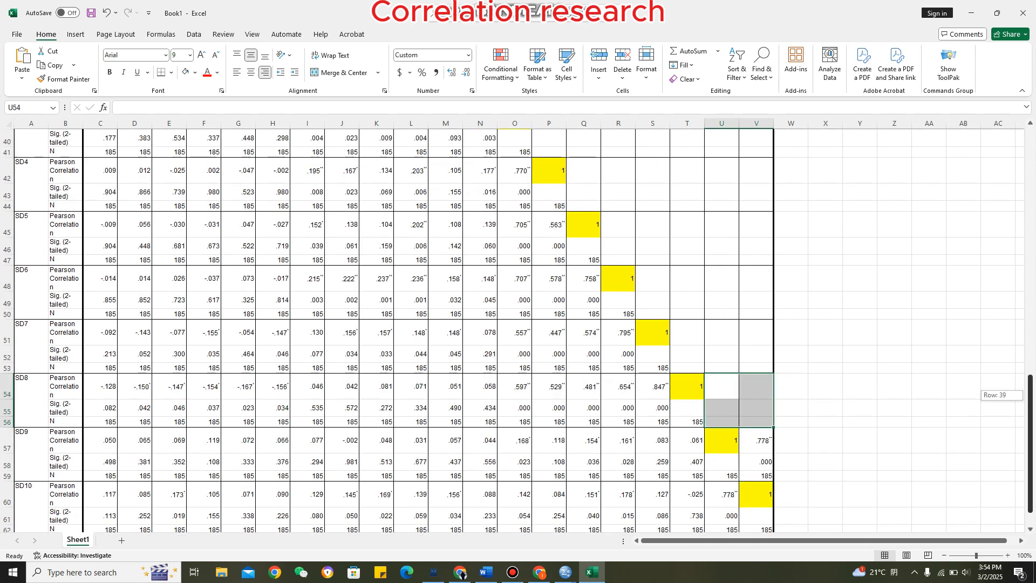
Clear the contents of V57:V59, the last duplicate values above the SD10 diagonal cell
click(757, 440)
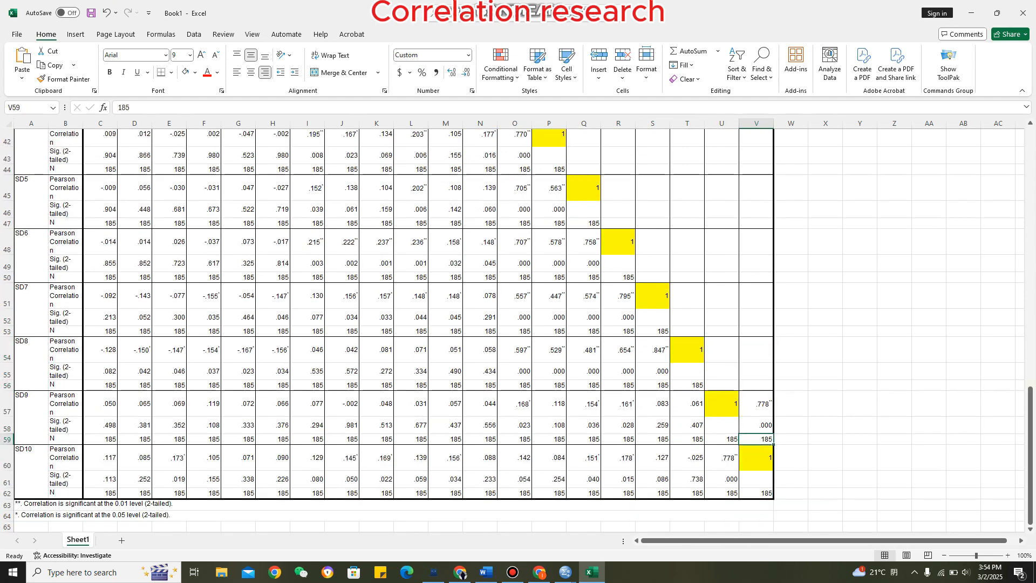
ctrl+click(757, 426)
ctrl+click(756, 403)
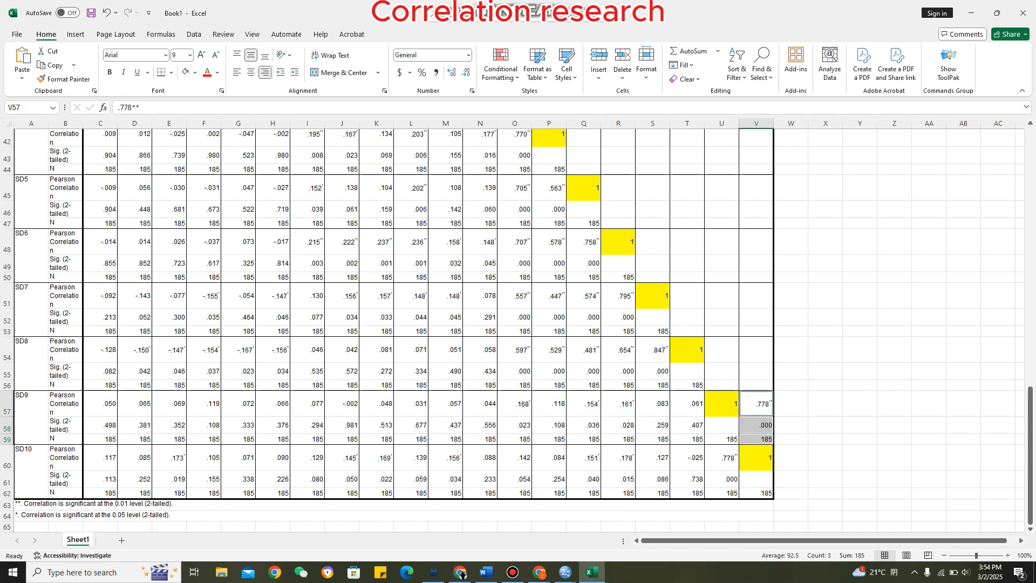
key(Delete)
click(825, 296)
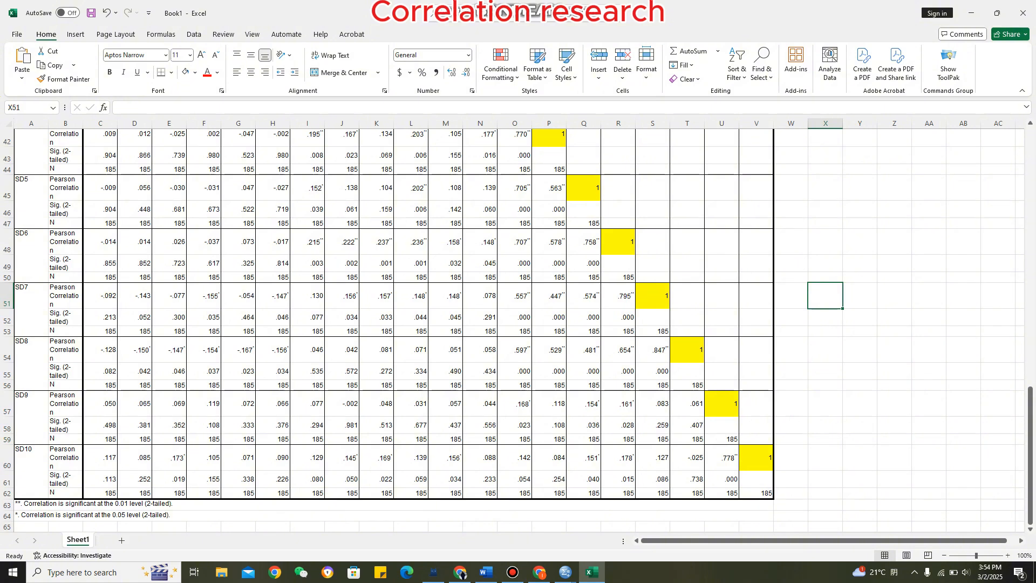
Review the whole correlation table for leftover duplicate values above the yellow diagonal
scroll(518, 329, up, 10)
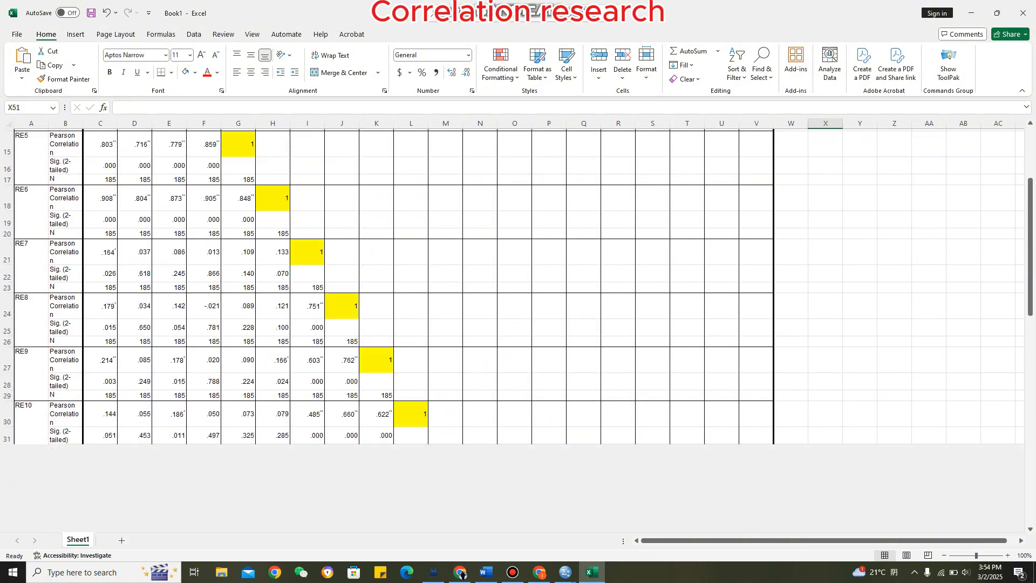
scroll(519, 329, up, 4)
scroll(518, 330, down, 20)
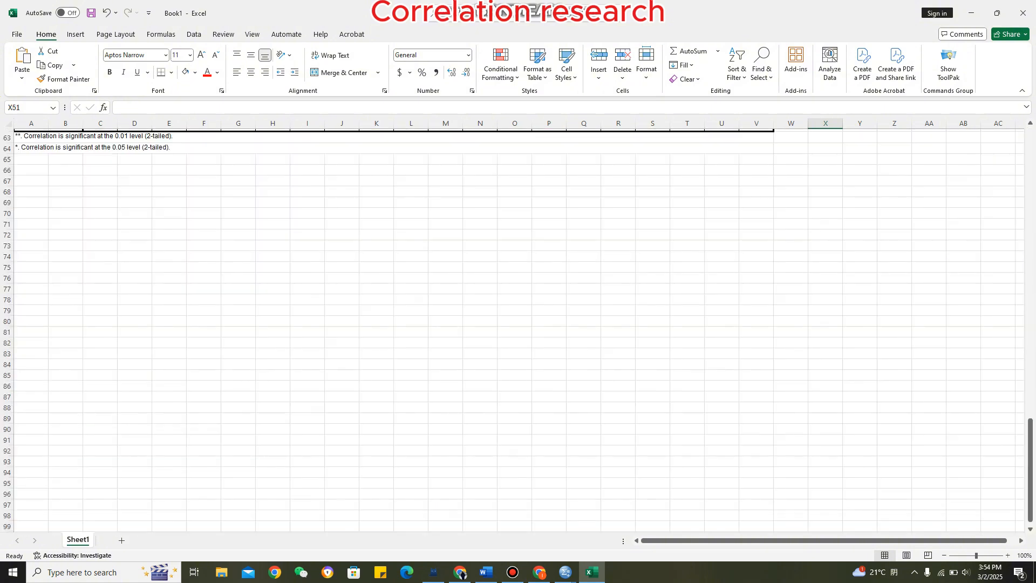
scroll(518, 329, up, 15)
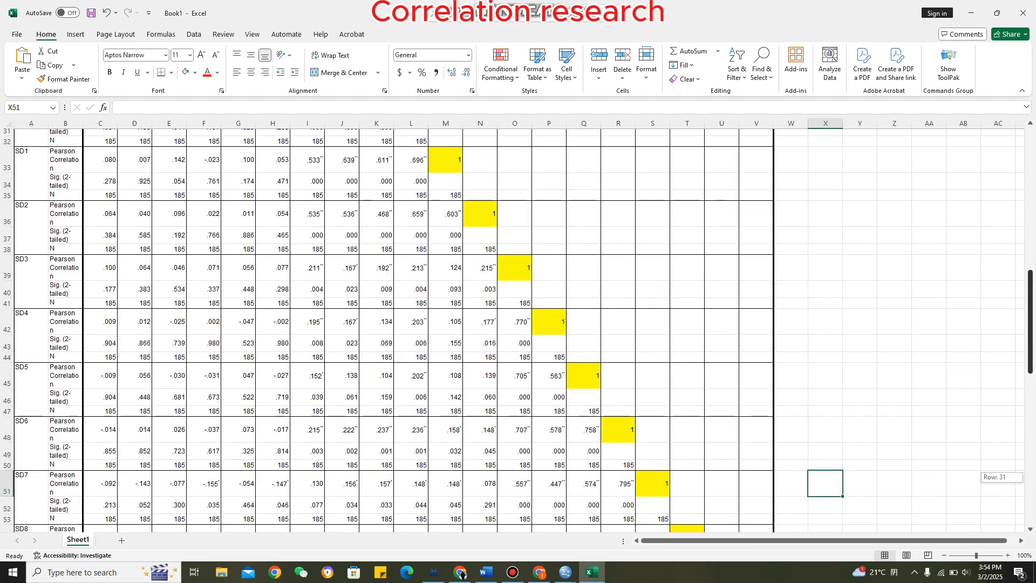
scroll(519, 329, up, 5)
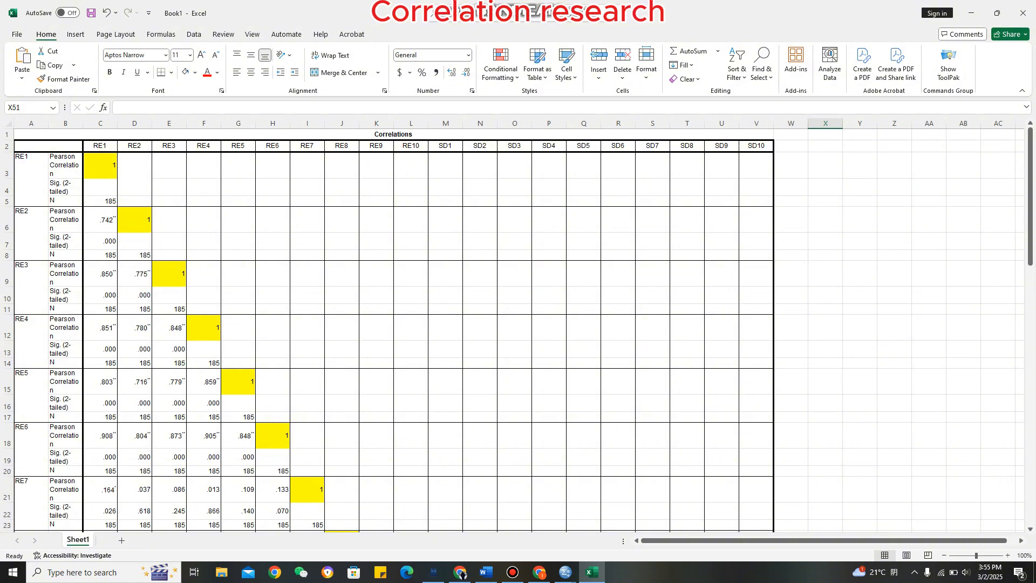
Inspect the RE and SD variable groups by selecting A2:L11 and M2:V52, ending at the table's header row
drag(30, 146, 411, 309)
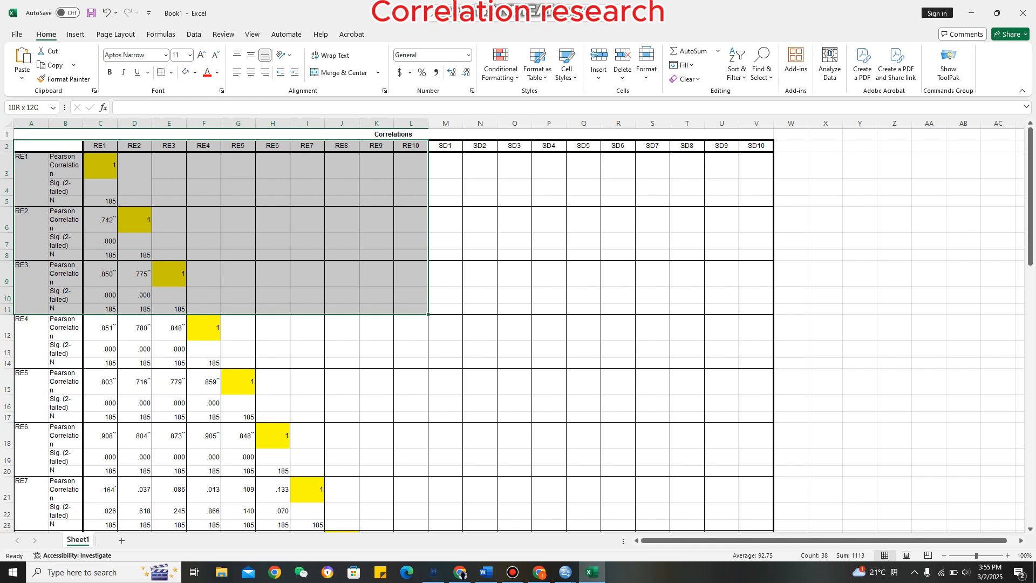
click(515, 255)
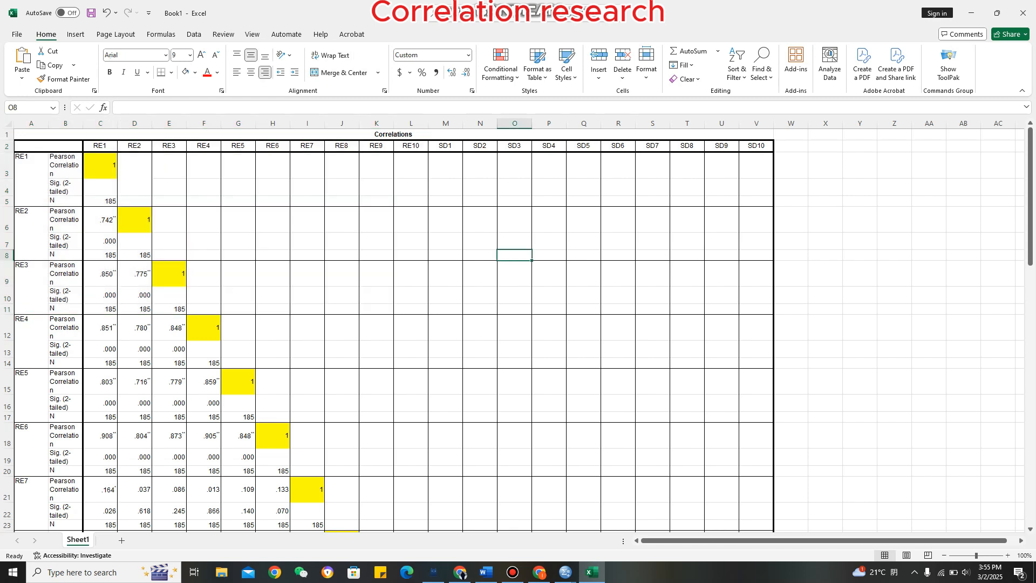
drag(446, 145, 769, 340)
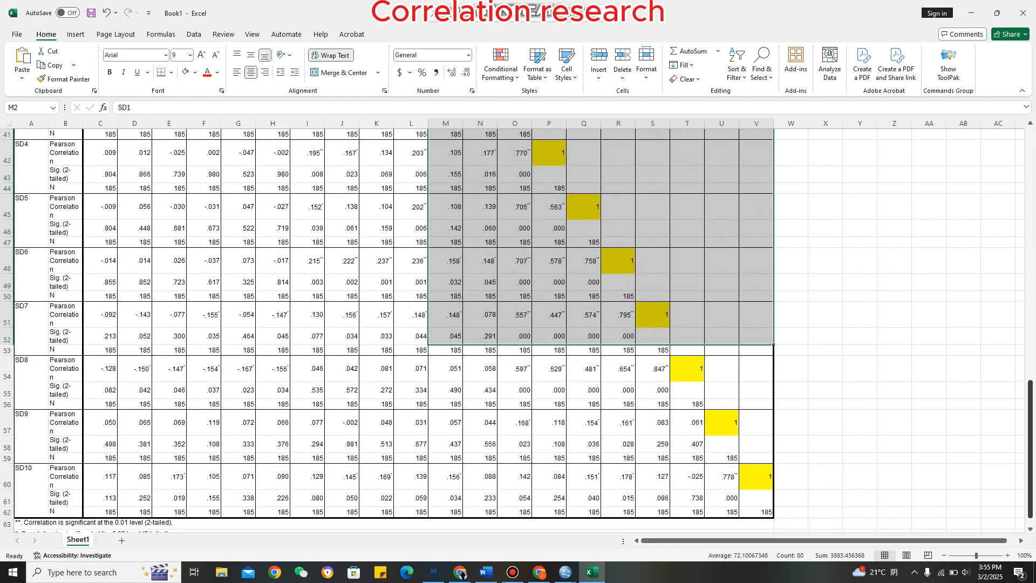
drag(1031, 391, 1030, 137)
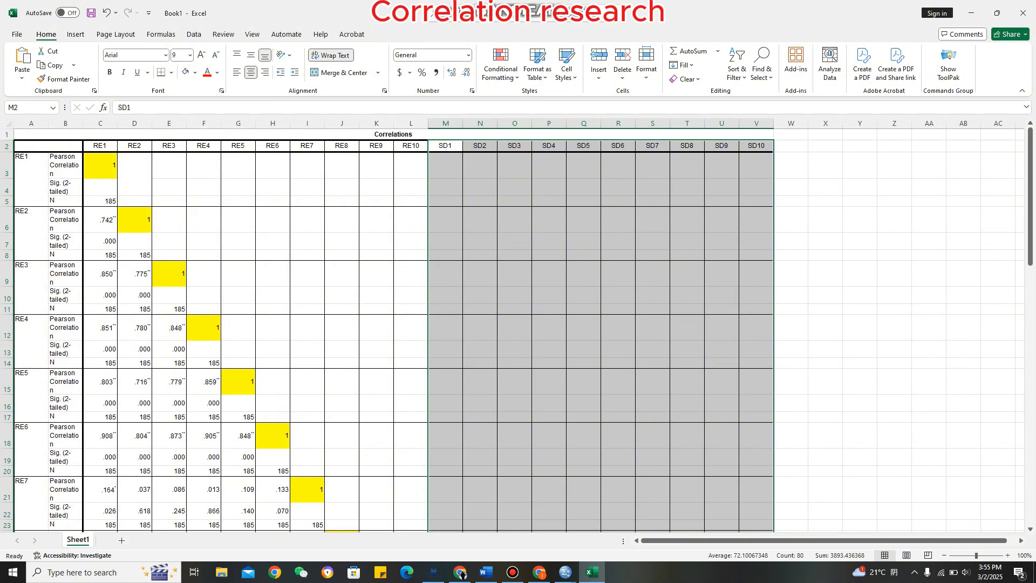
Remove the SD1 to SD10 columns, M through V, from the correlation table, leaving the RE1 to RE10 columns
click(410, 241)
drag(445, 146, 755, 472)
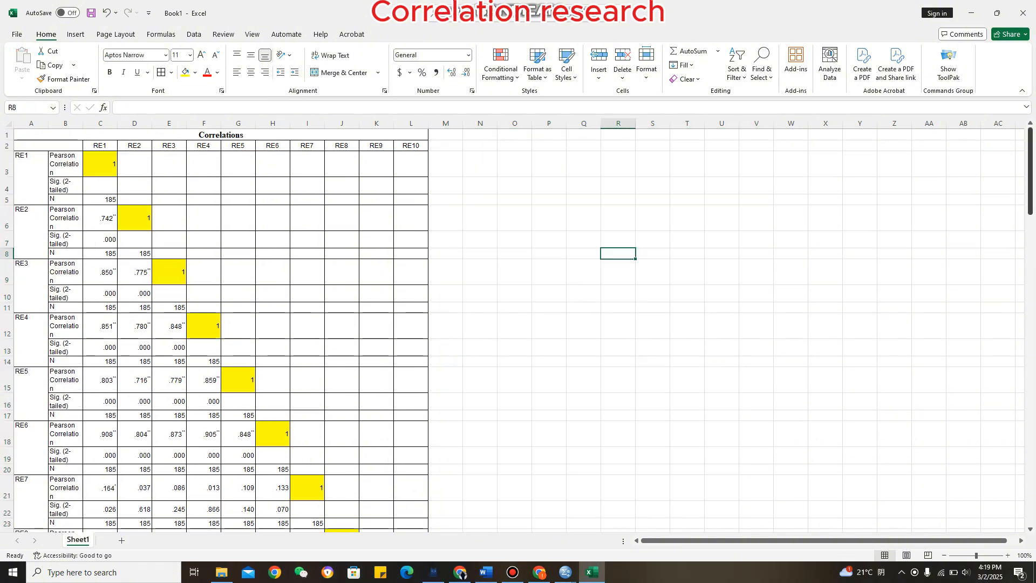
mouse_move(1030, 197)
mouse_down()
mouse_move(1030, 363)
mouse_move(1031, 198)
mouse_up()
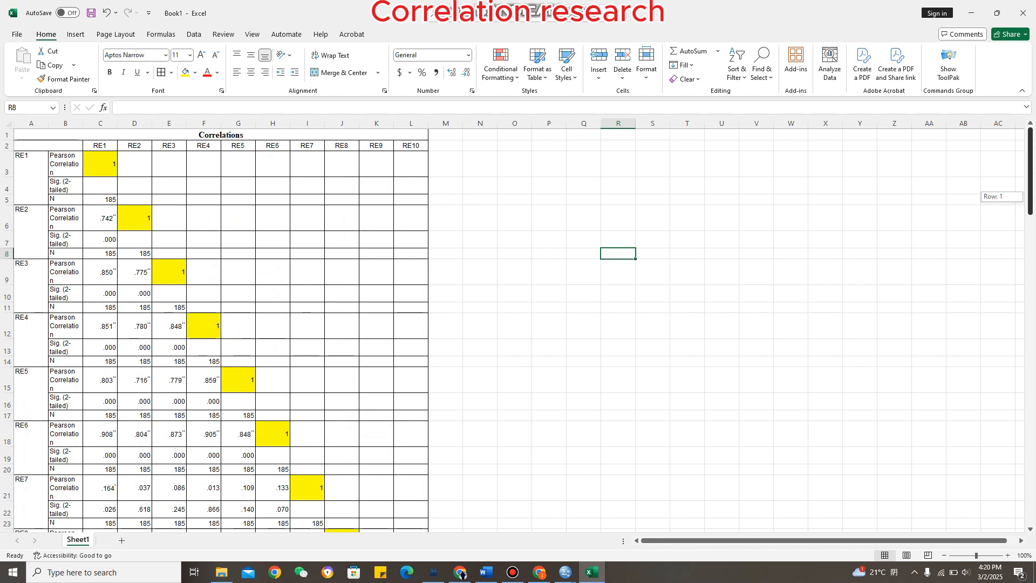
mouse_move(1031, 197)
mouse_down()
mouse_move(1030, 298)
mouse_move(1031, 196)
mouse_up()
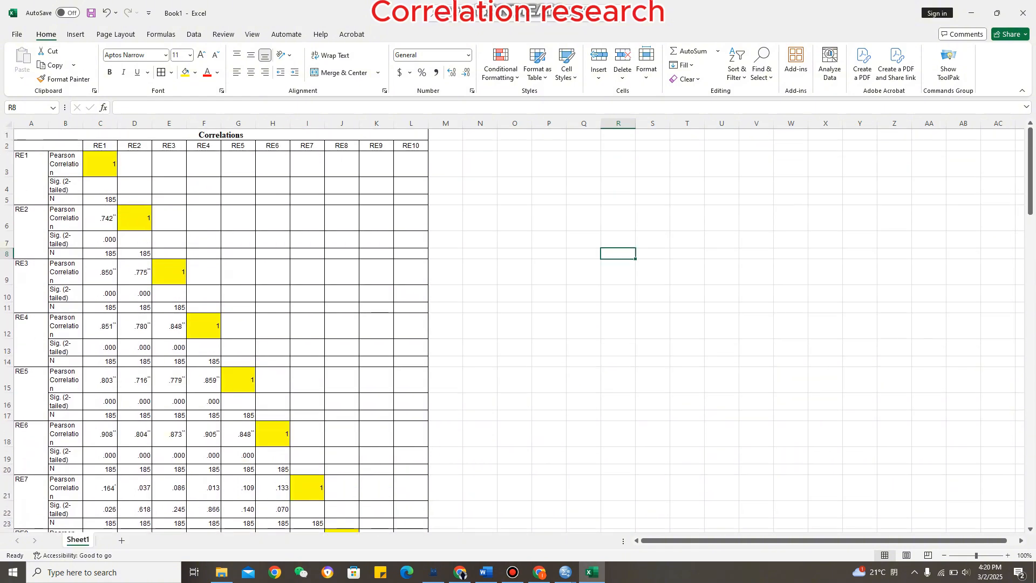
Select the ten diagonal cells from RE1 to RE10 and apply the yellow fill to them again
click(100, 164)
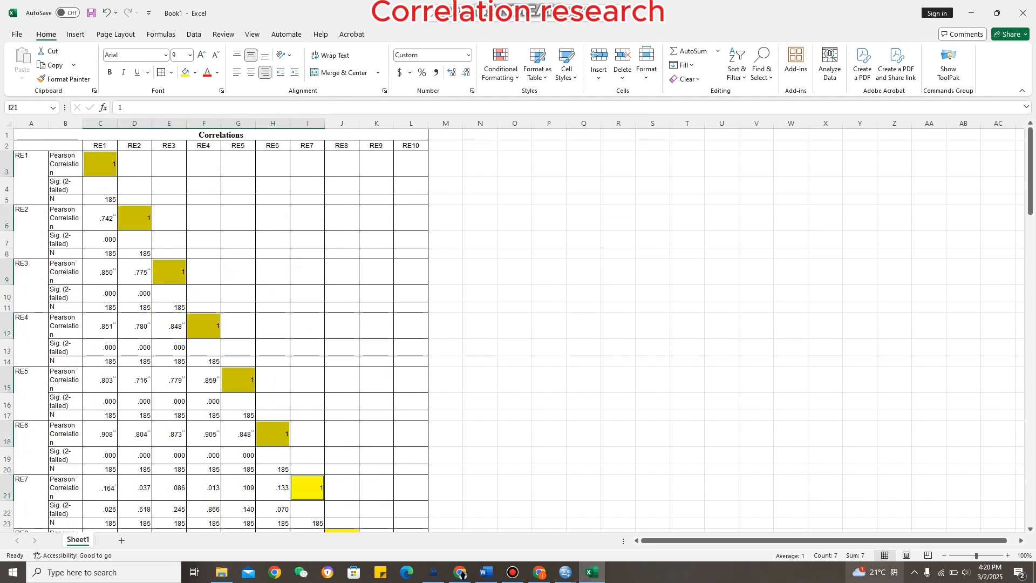
scroll(259, 330, down, 3)
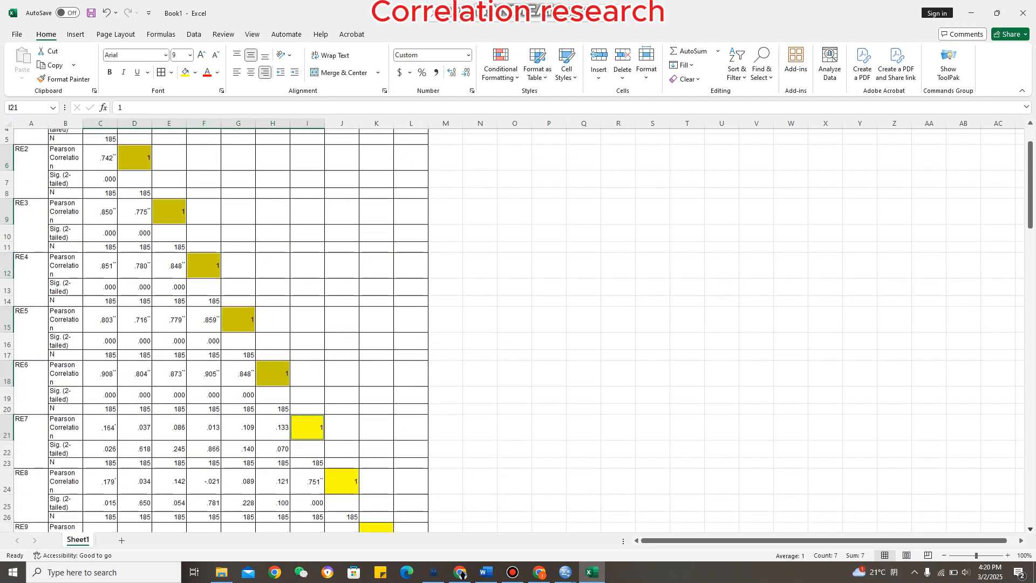
scroll(259, 330, down, 1)
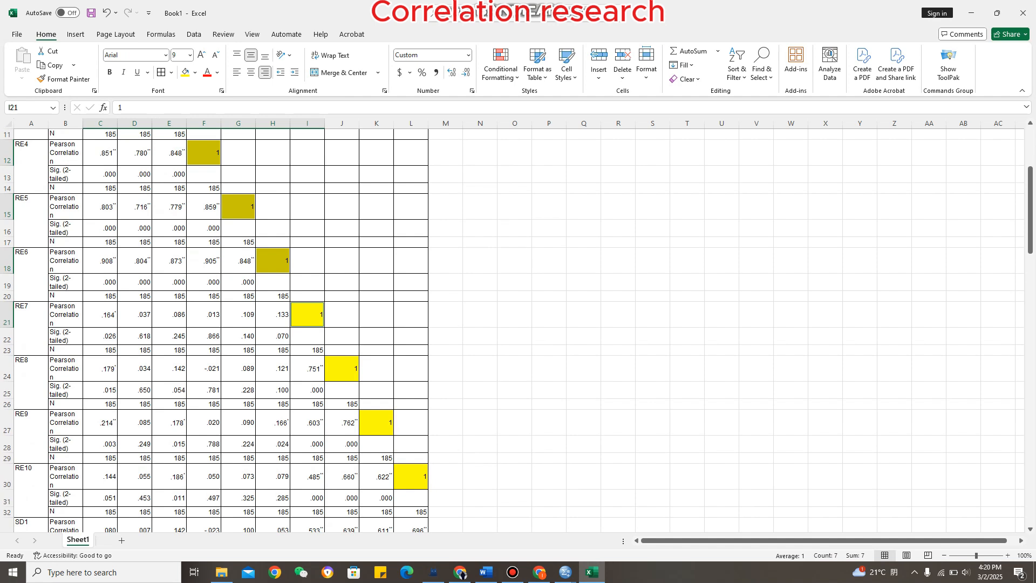
key(Return)
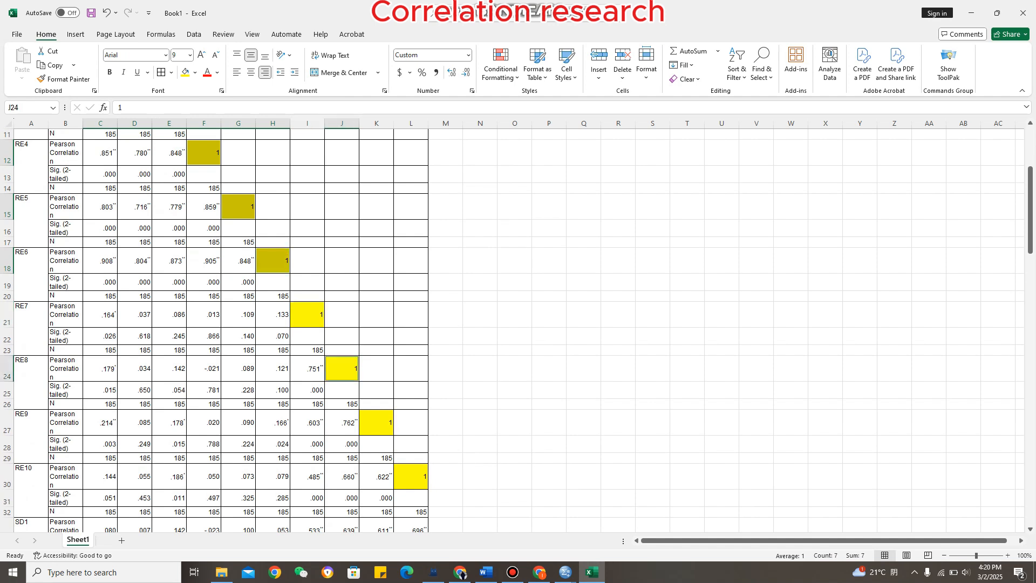
ctrl+click(377, 423)
ctrl+click(412, 477)
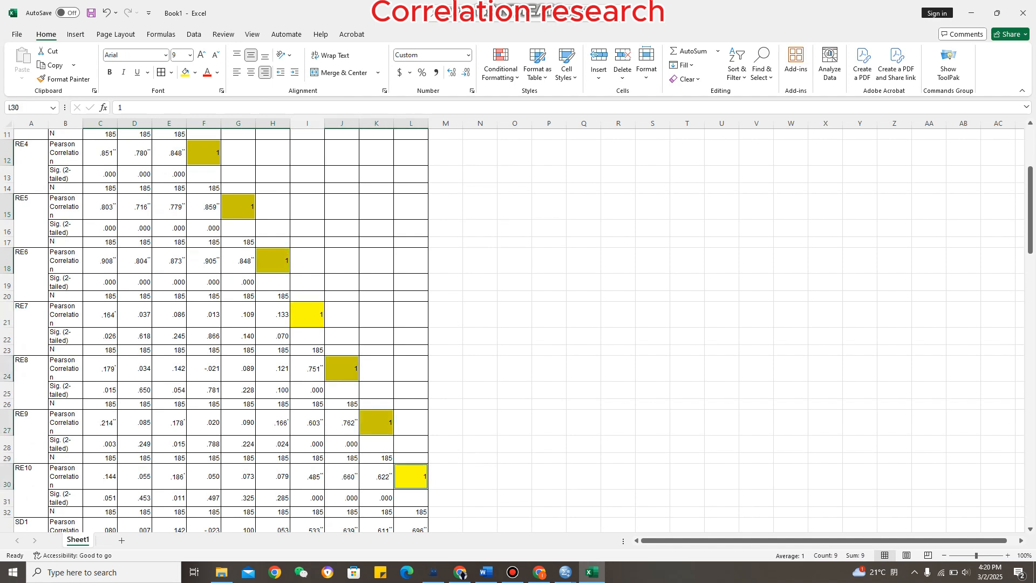
ctrl+click(308, 315)
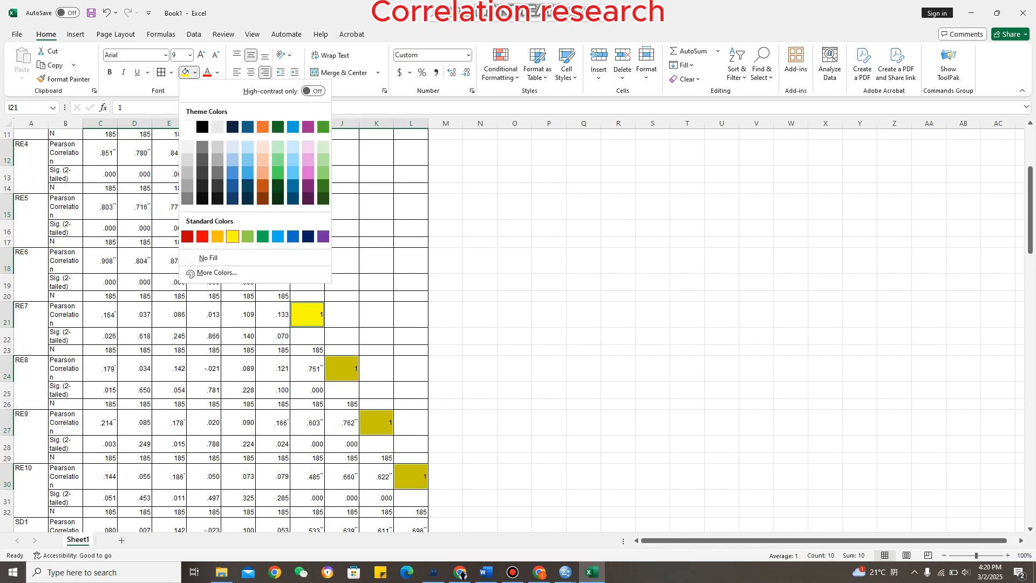
click(195, 73)
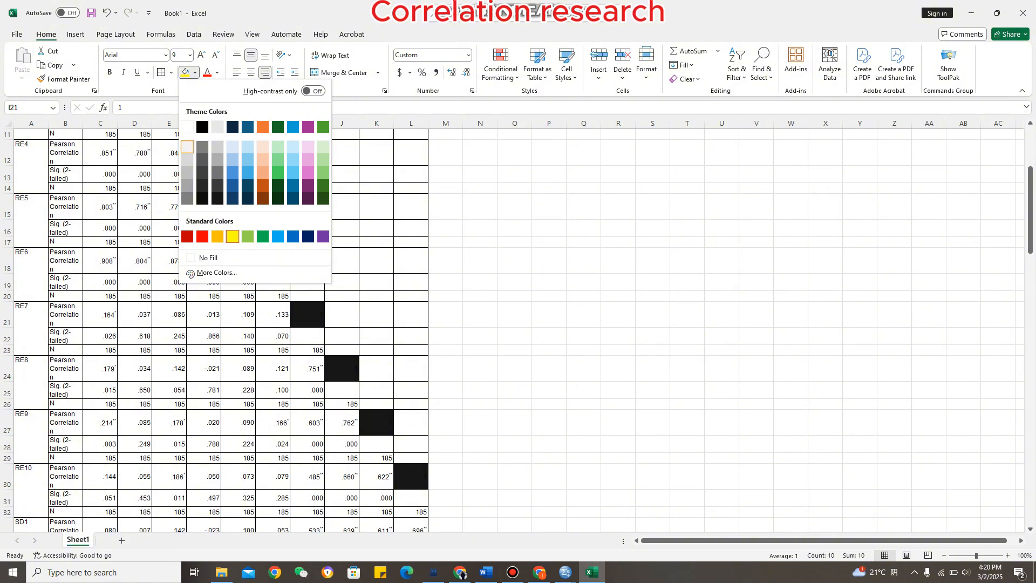
click(232, 237)
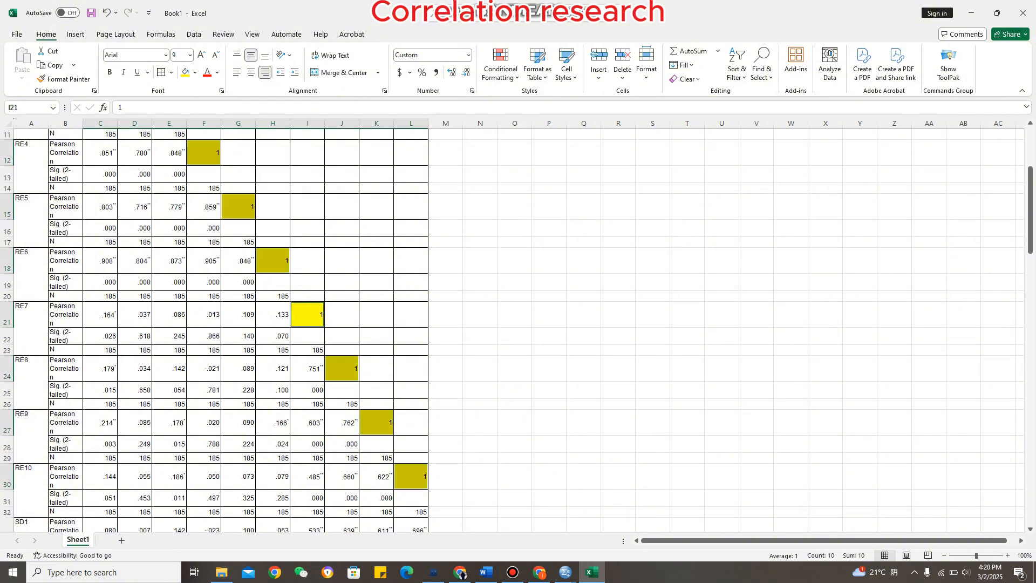
click(584, 476)
Remove the yellow fill from the diagonal cells of RE4 through RE10
click(411, 476)
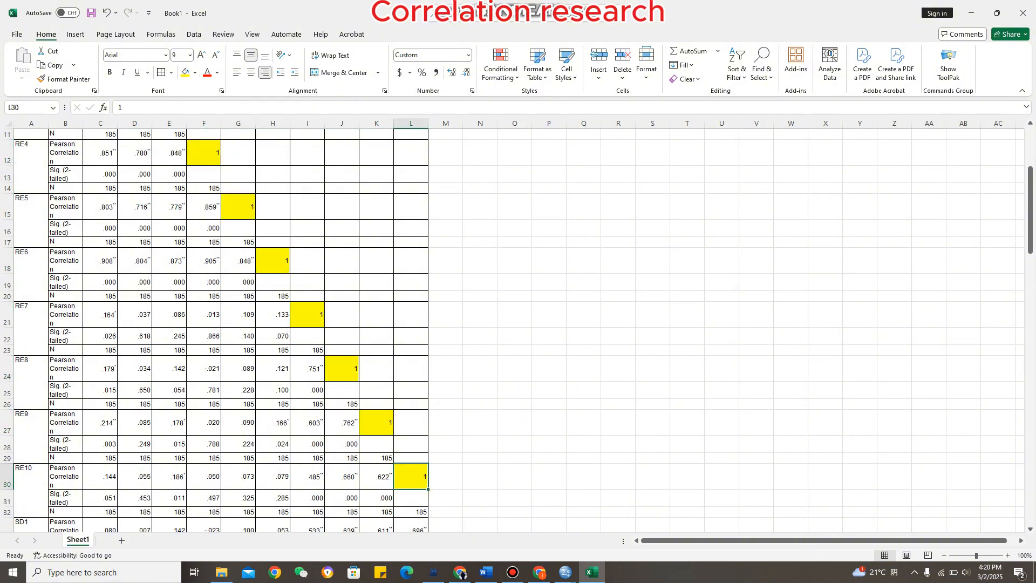
ctrl+click(376, 423)
ctrl+click(341, 368)
ctrl+click(308, 315)
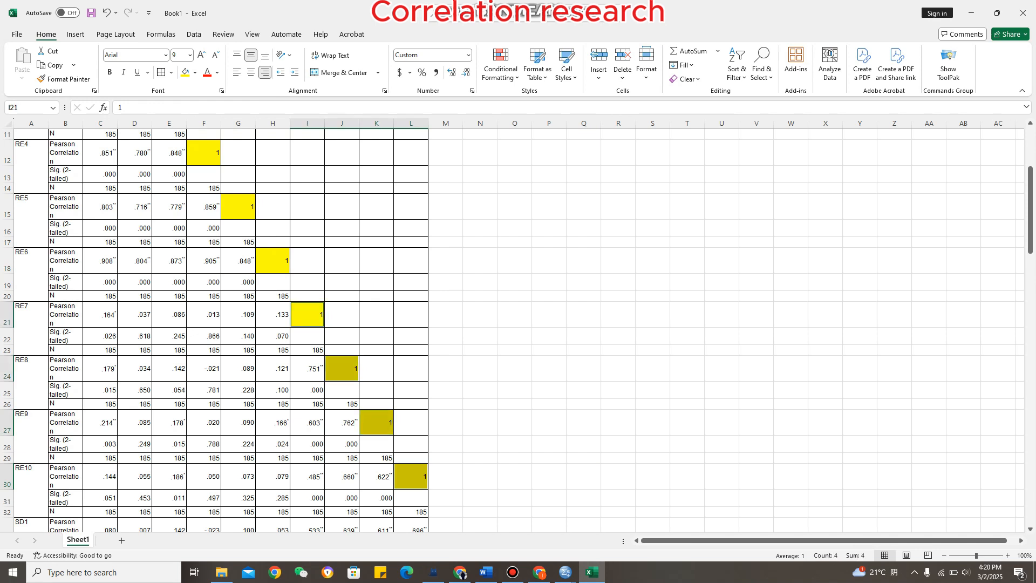
ctrl+click(273, 260)
ctrl+click(238, 207)
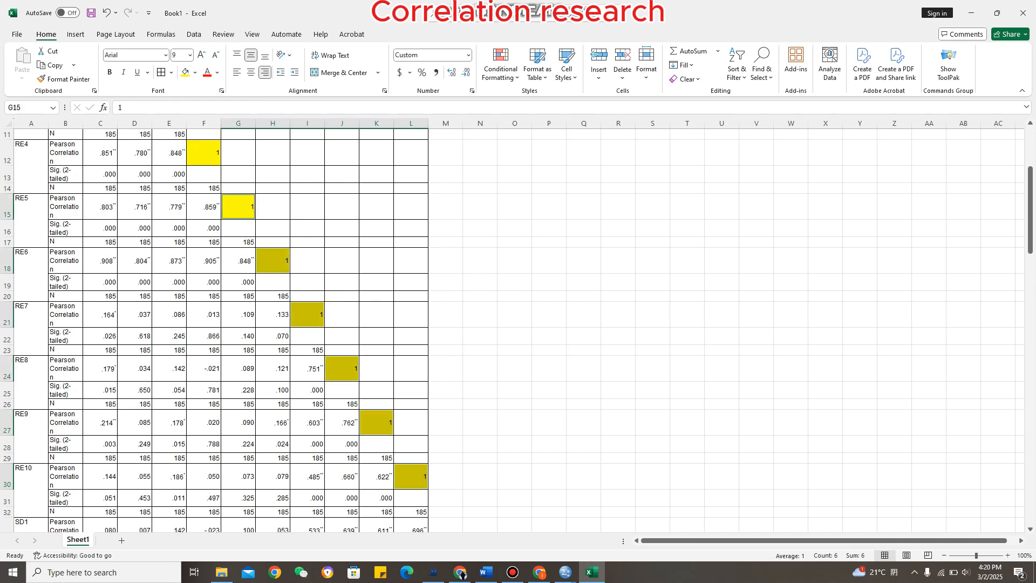
ctrl+click(204, 153)
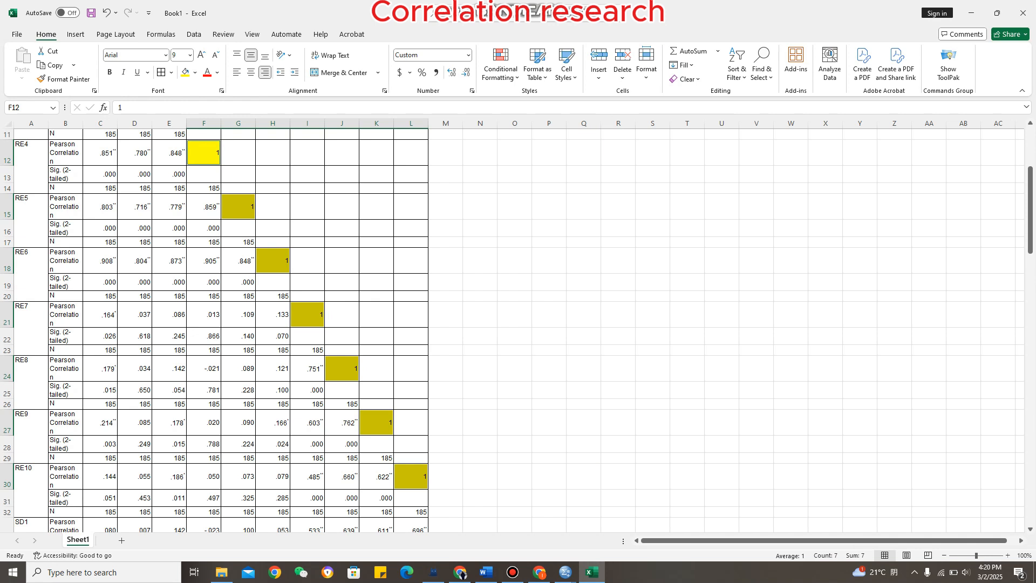
click(195, 73)
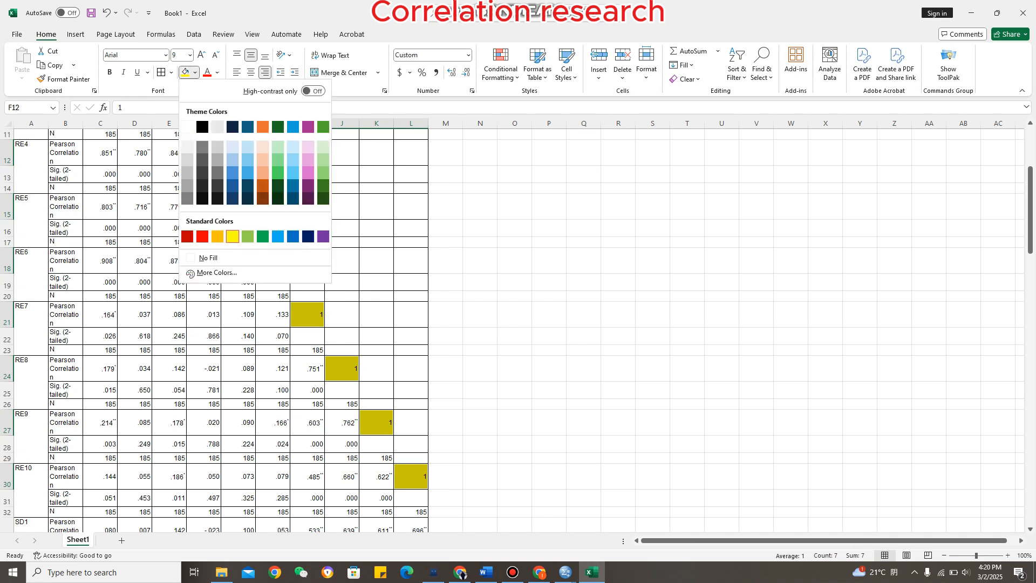
click(188, 173)
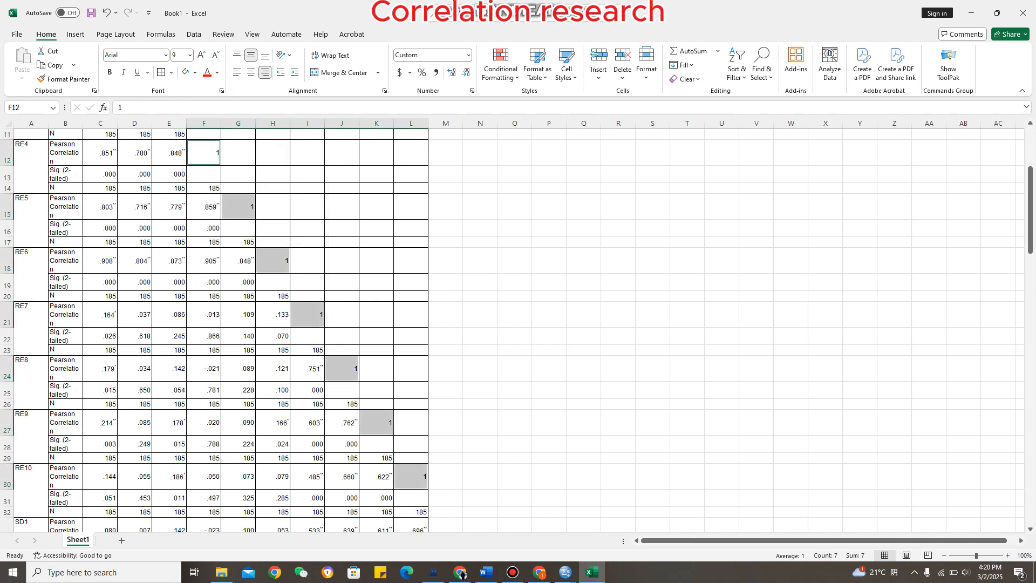
Remove the yellow fill from the RE1, RE2 and RE3 diagonal cells C3, D6 and E9
drag(1031, 193, 1031, 154)
click(101, 164)
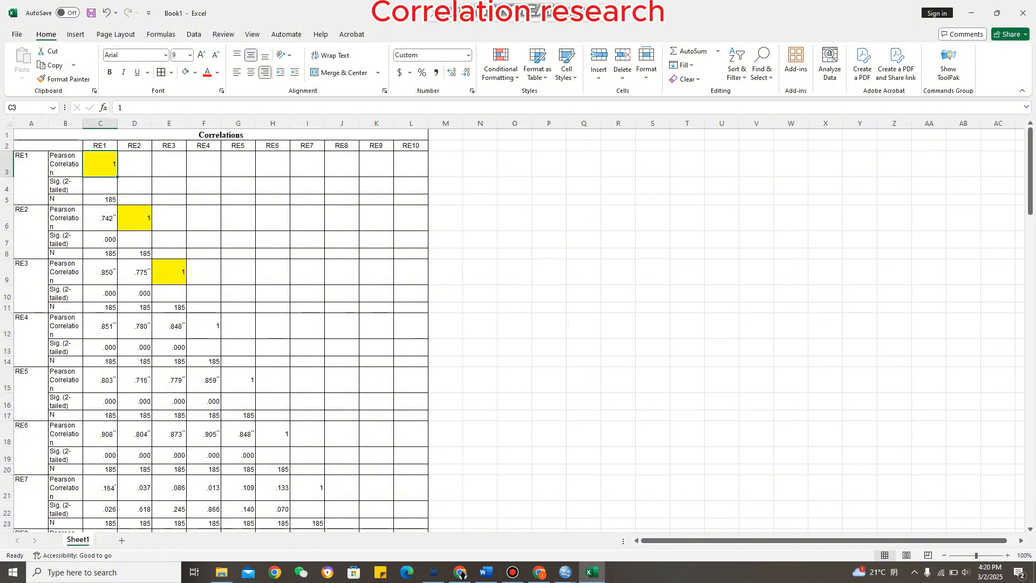
ctrl+click(134, 218)
ctrl+click(169, 272)
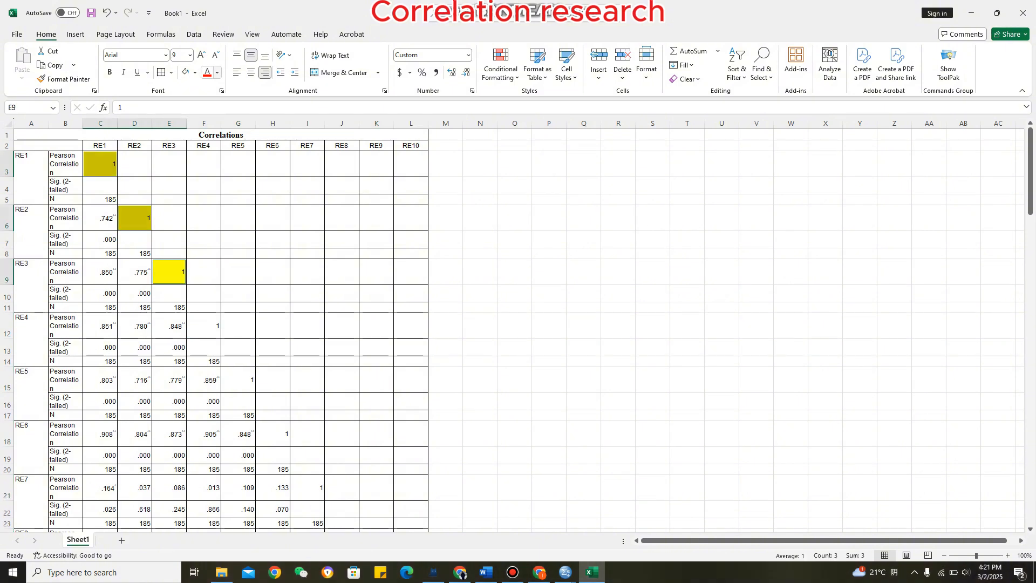
click(218, 73)
click(195, 72)
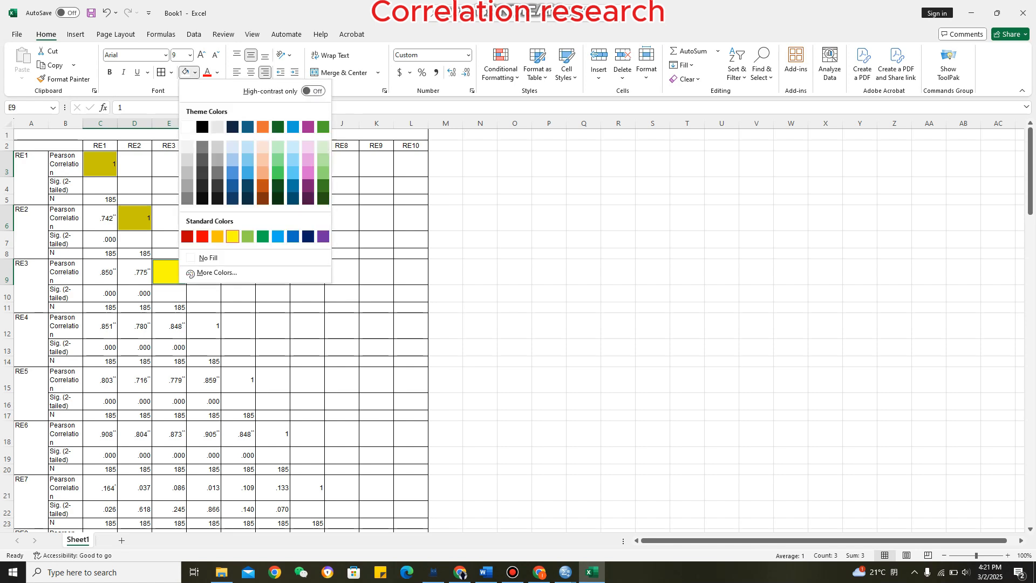
click(480, 348)
click(480, 347)
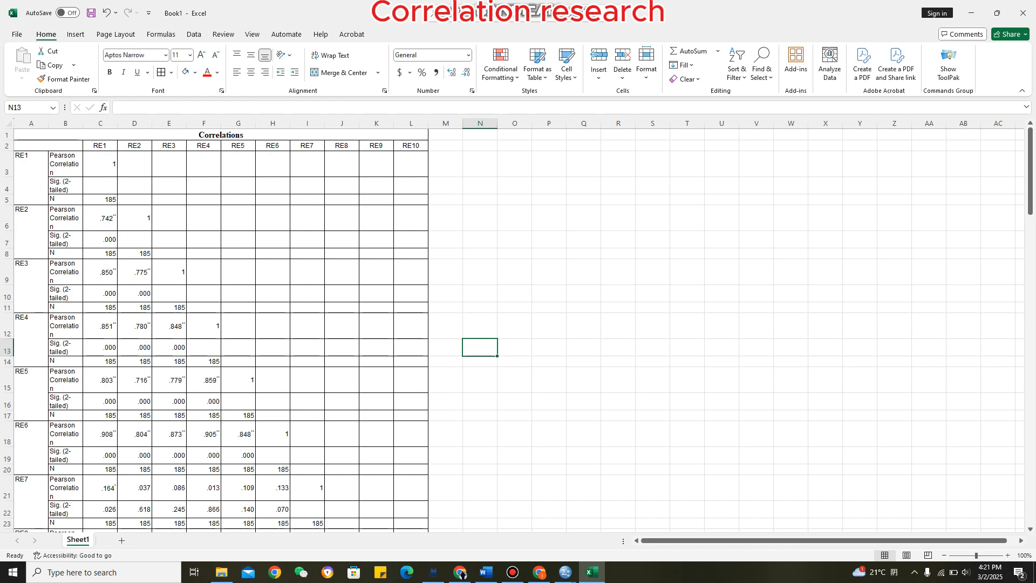
Delete the N rows of the RE1, RE2 and RE3 items from the sheet one after another
click(7, 199)
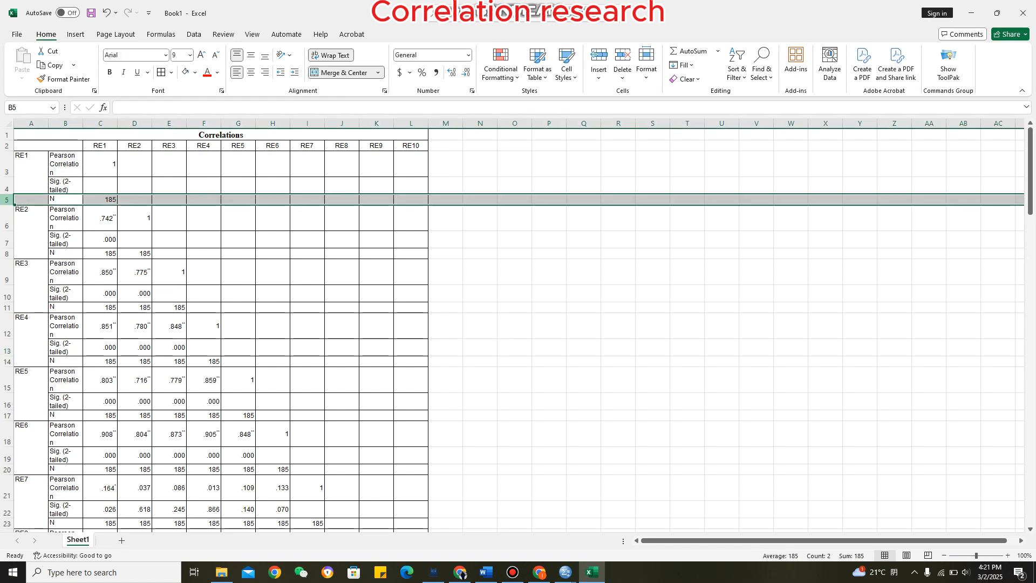
right_click(8, 199)
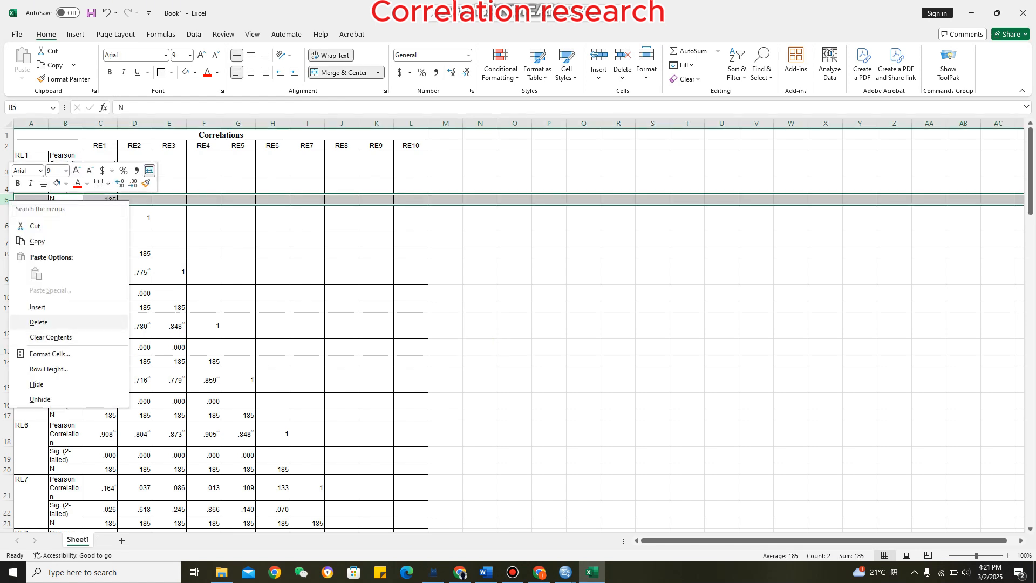
click(39, 322)
click(653, 445)
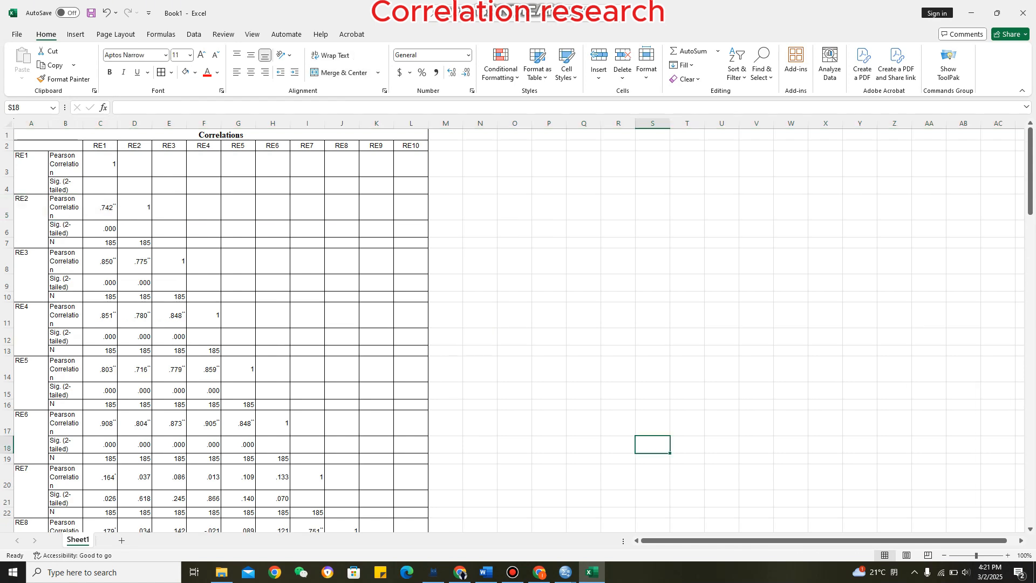
click(7, 242)
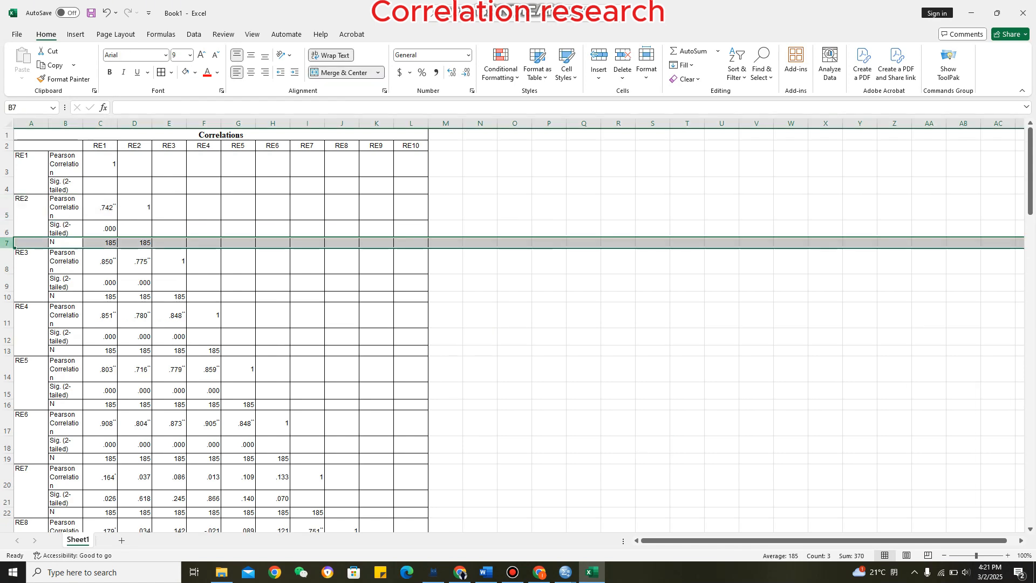
right_click(7, 242)
click(40, 366)
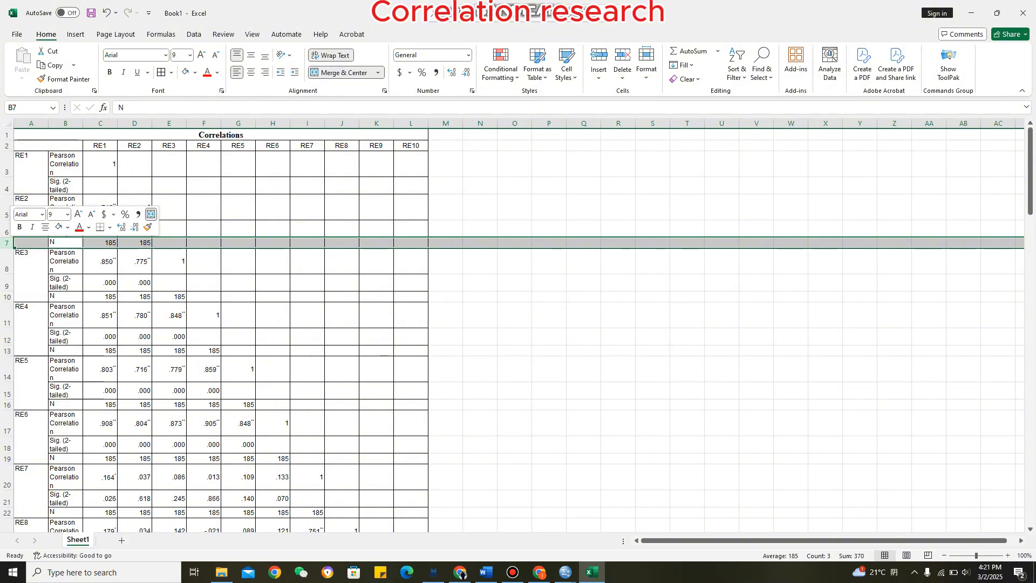
click(514, 358)
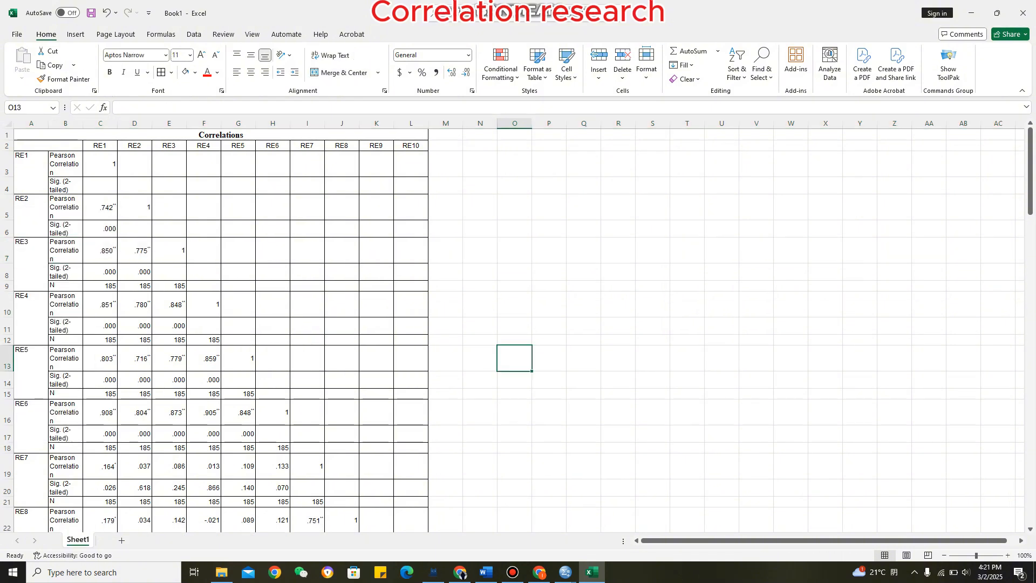
click(7, 286)
right_click(7, 286)
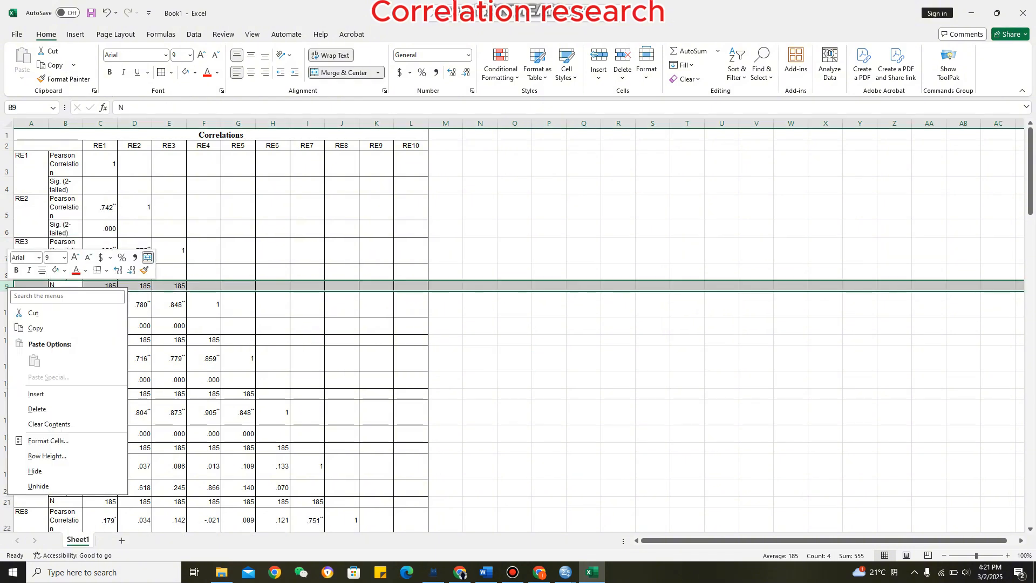
click(40, 409)
click(480, 401)
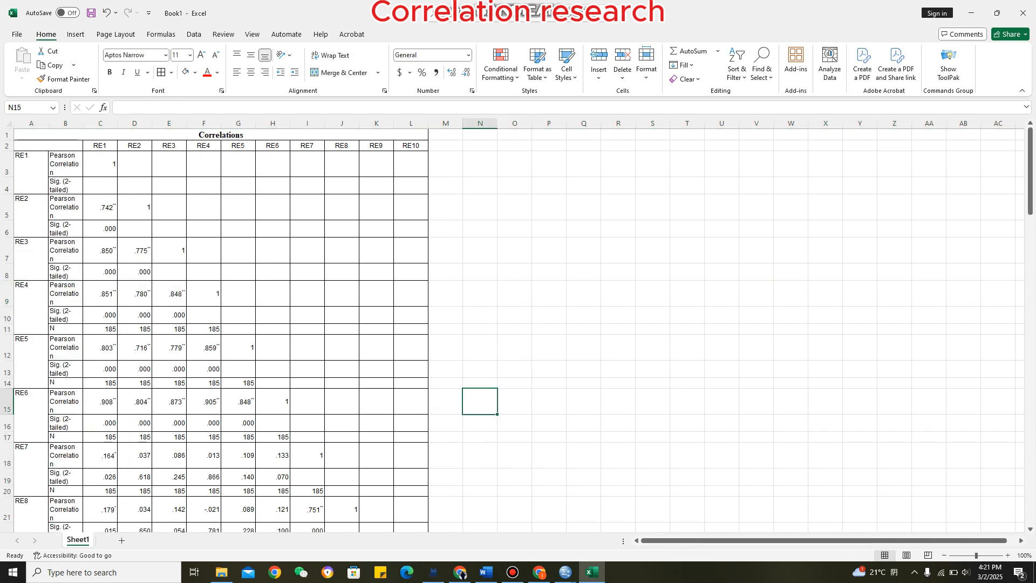
Delete the N row of the RE6 item and the N row of the RE7 item from the correlation table
drag(1030, 171, 1030, 207)
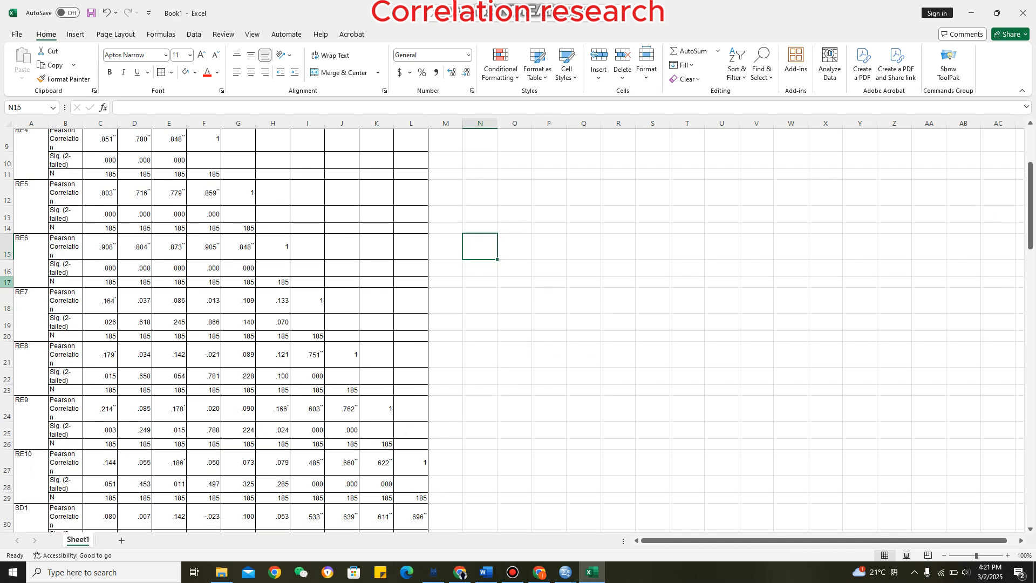
right_click(6, 281)
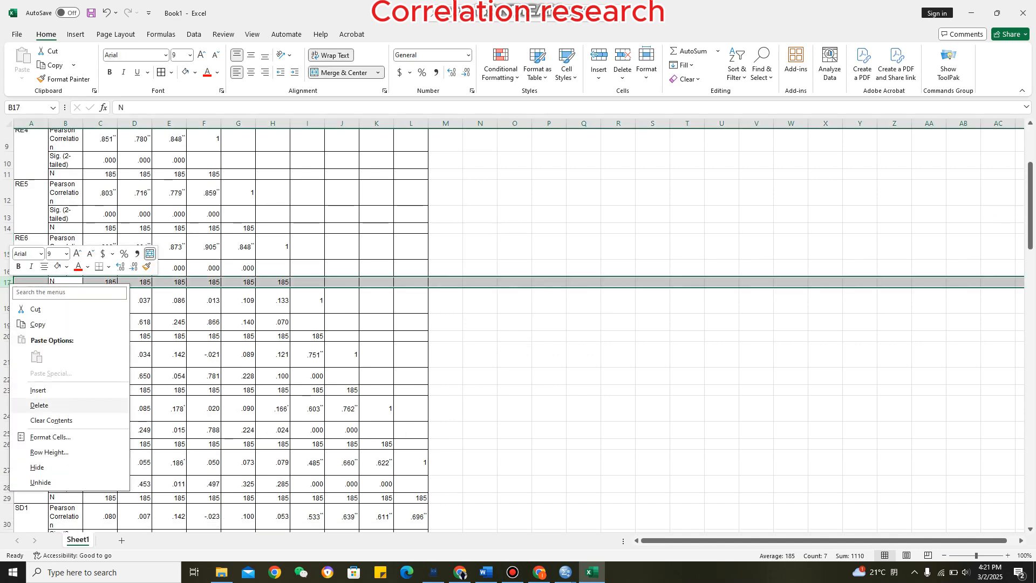
click(39, 405)
click(584, 473)
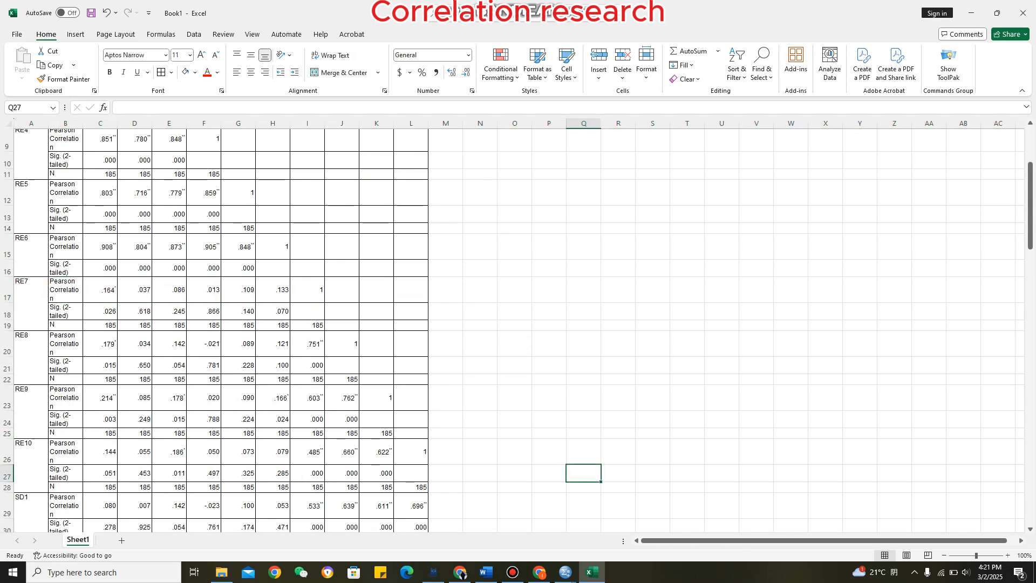
click(6, 325)
right_click(6, 325)
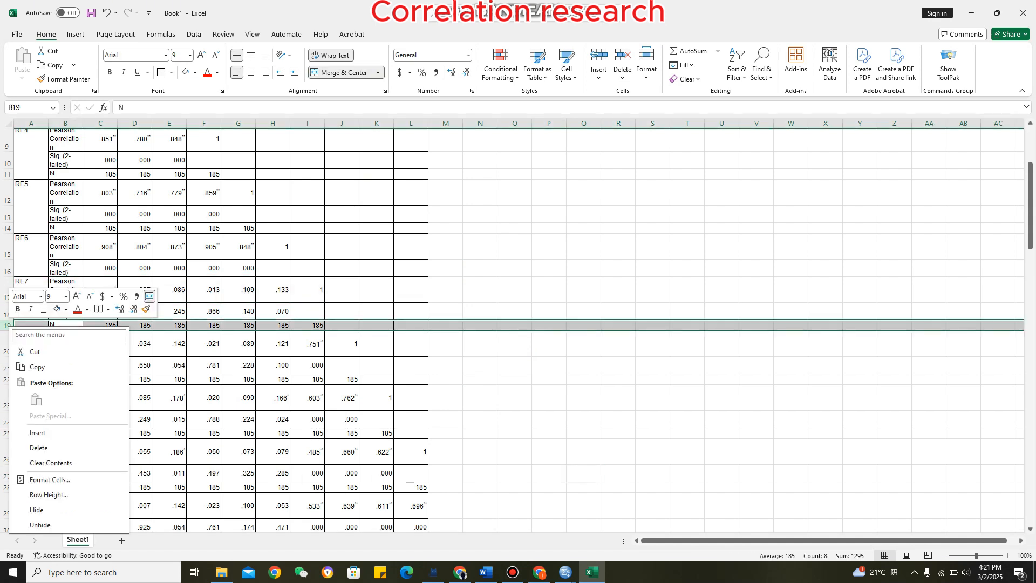
click(39, 448)
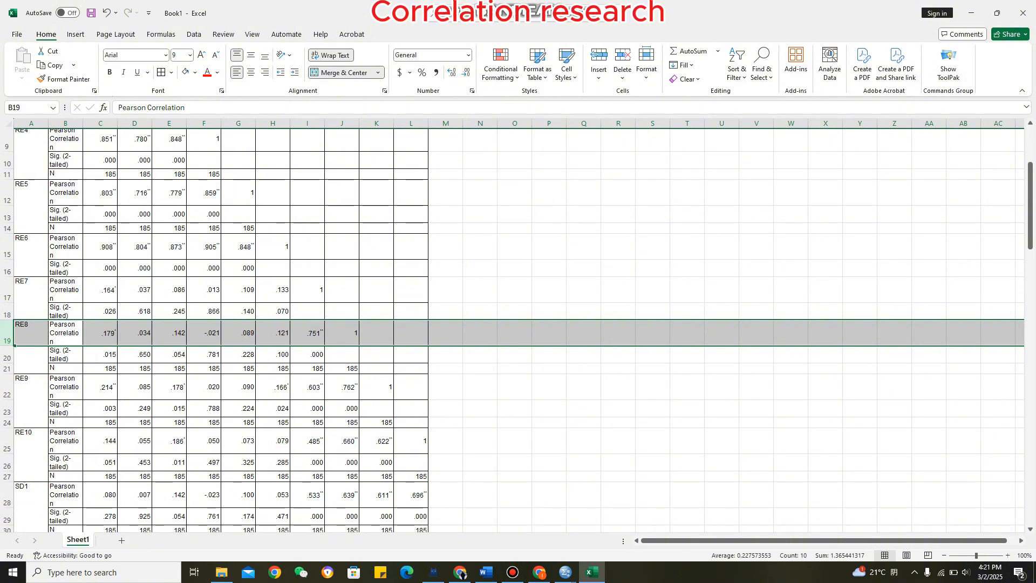
click(480, 441)
Delete the N row of the RE8 item and the N row of the RE9 item
click(7, 368)
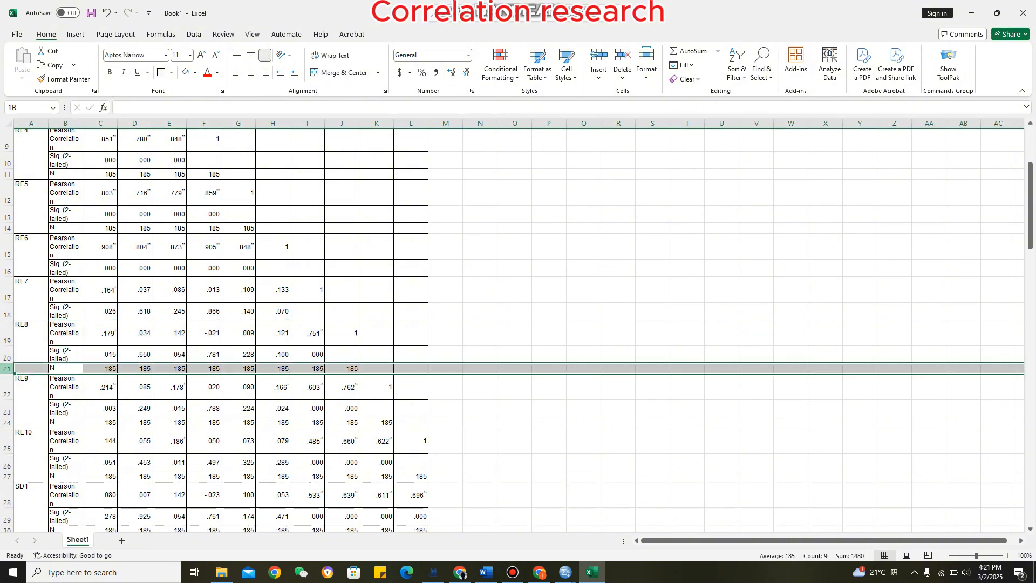
right_click(7, 368)
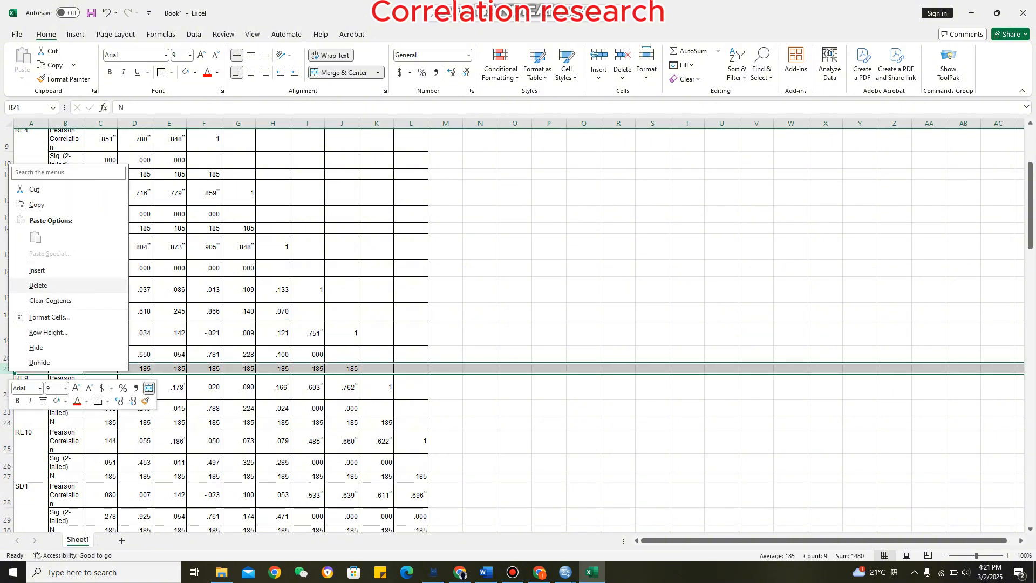
click(38, 285)
click(514, 430)
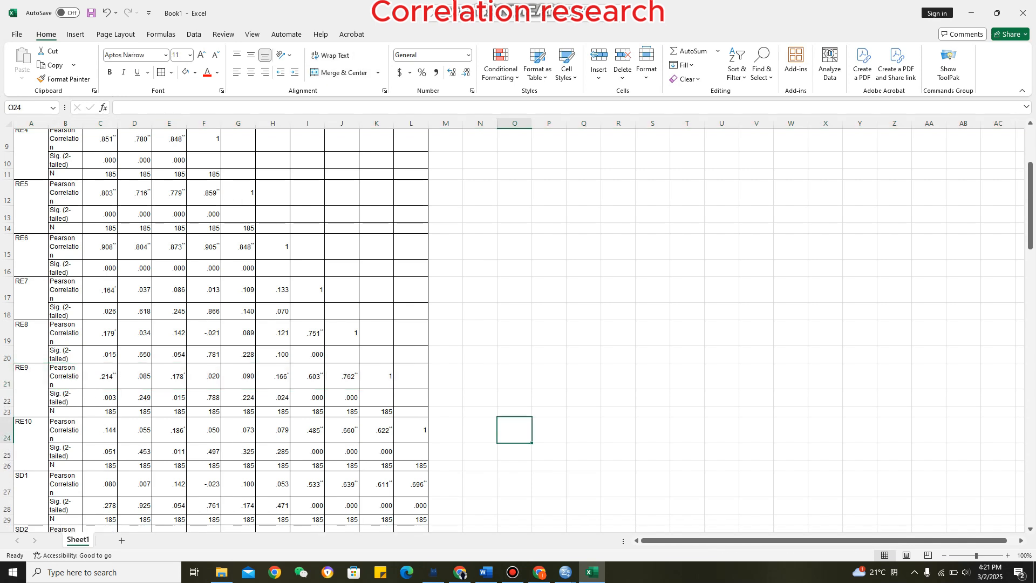
click(7, 411)
right_click(6, 411)
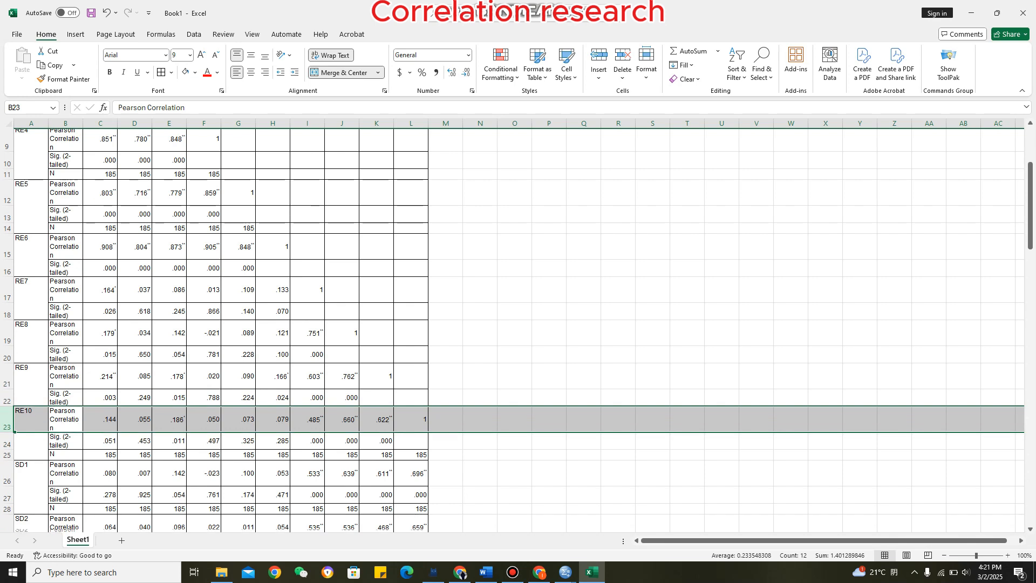
click(549, 495)
Delete the N row below RE10 and the N row below SD1, one after the other
click(7, 455)
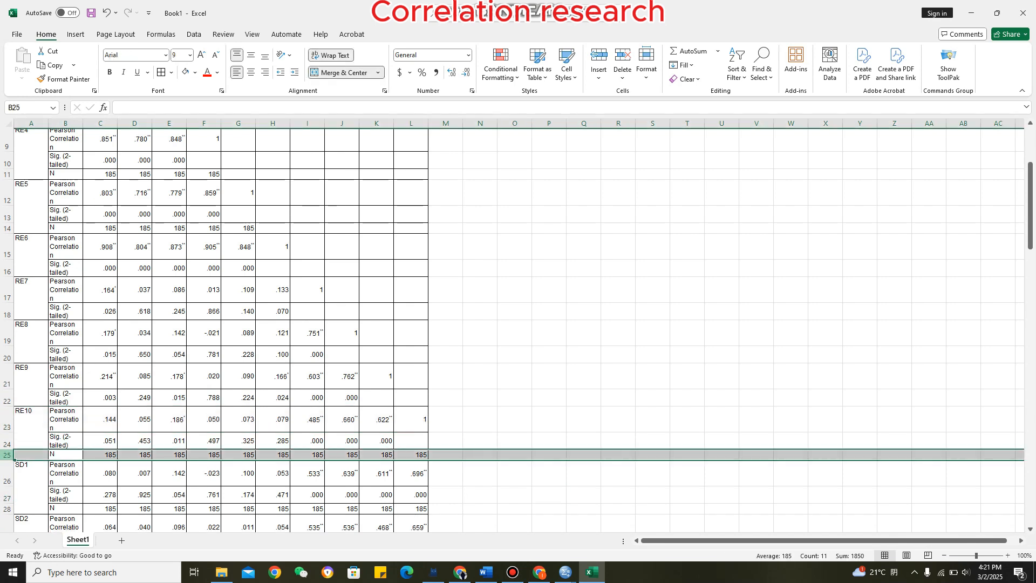
right_click(6, 455)
click(39, 369)
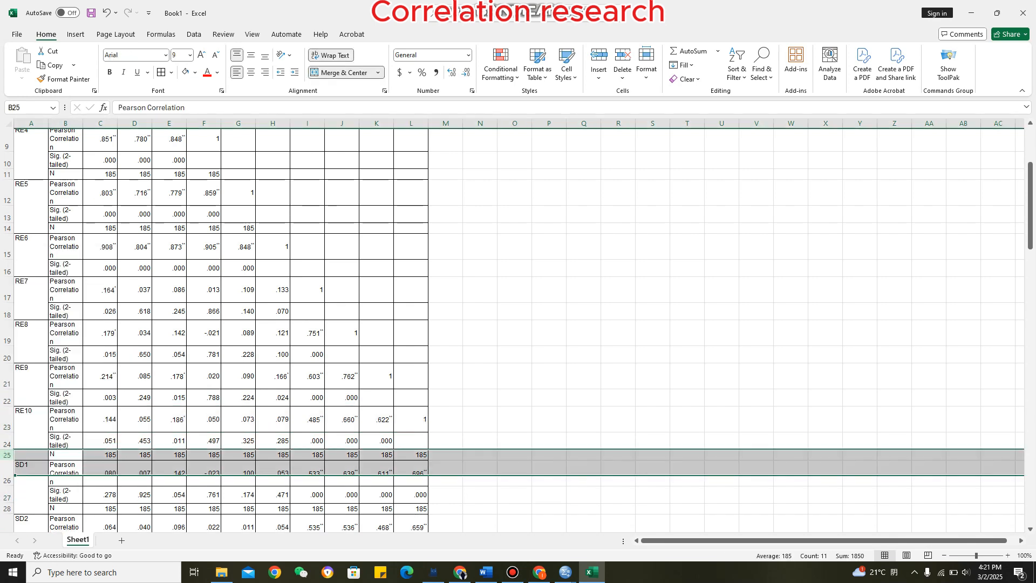
click(480, 484)
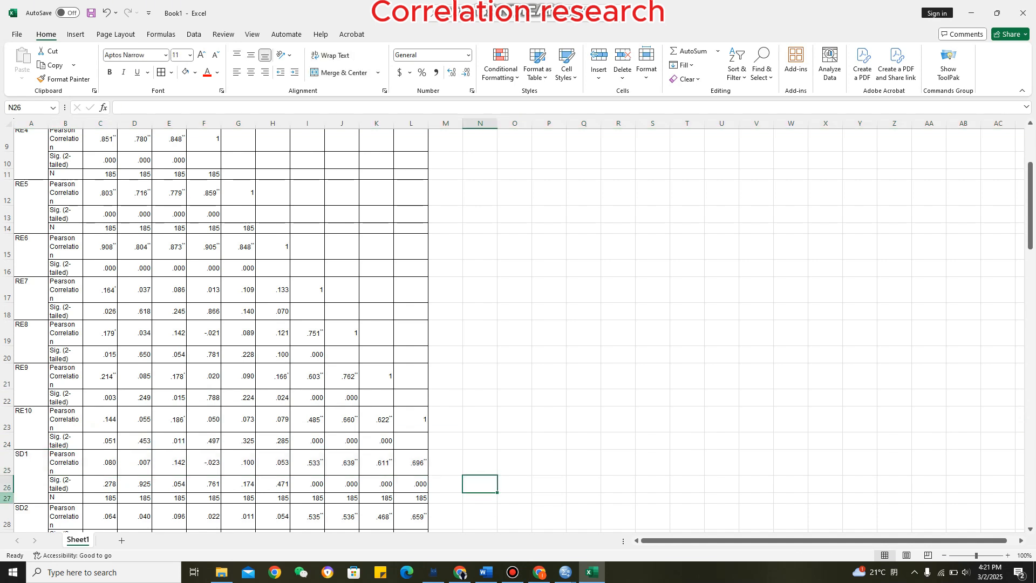
click(7, 497)
right_click(7, 498)
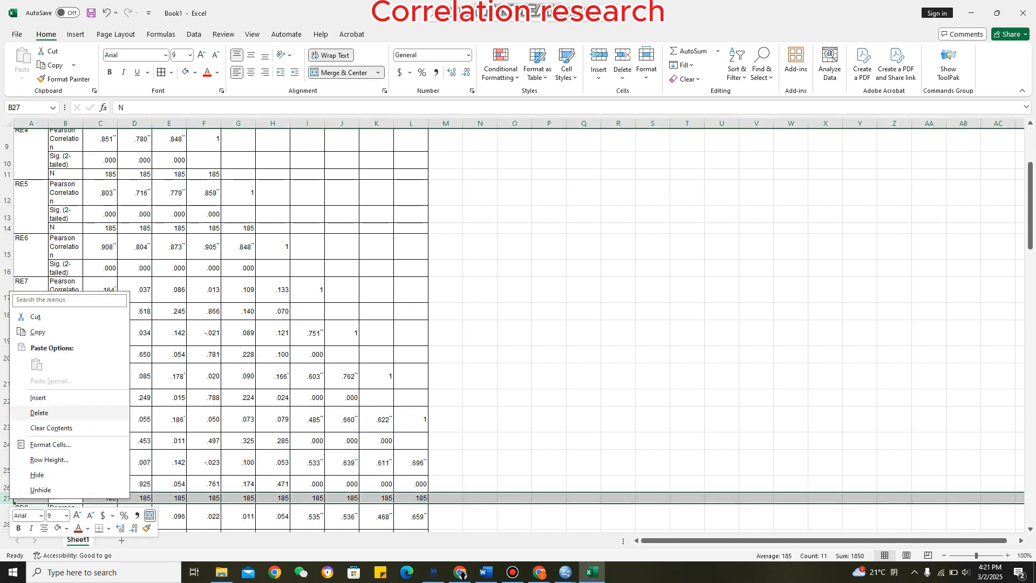
click(39, 413)
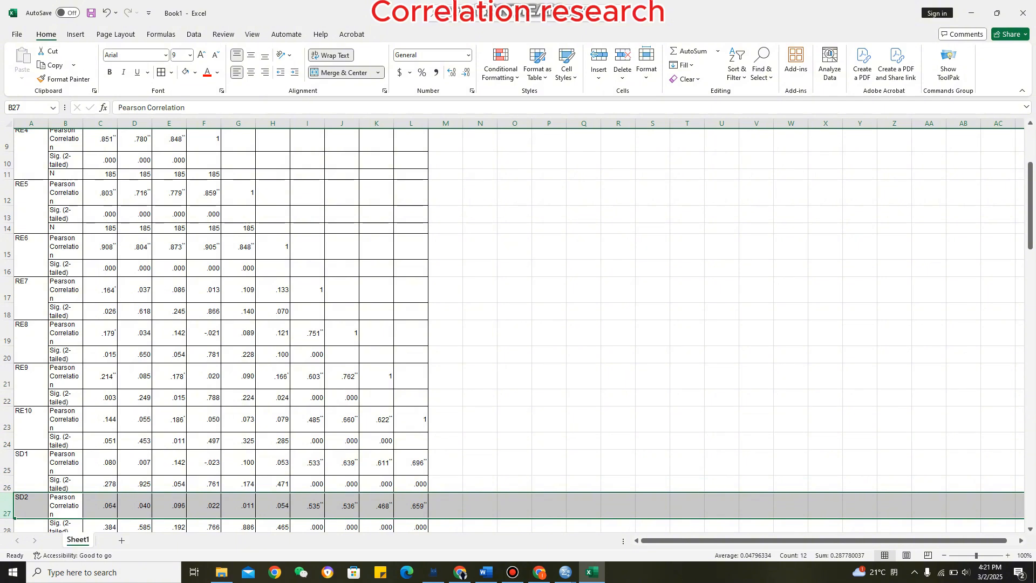
Delete the N row of the SD2 item, directly above the SD3 block
scroll(518, 329, down, 3)
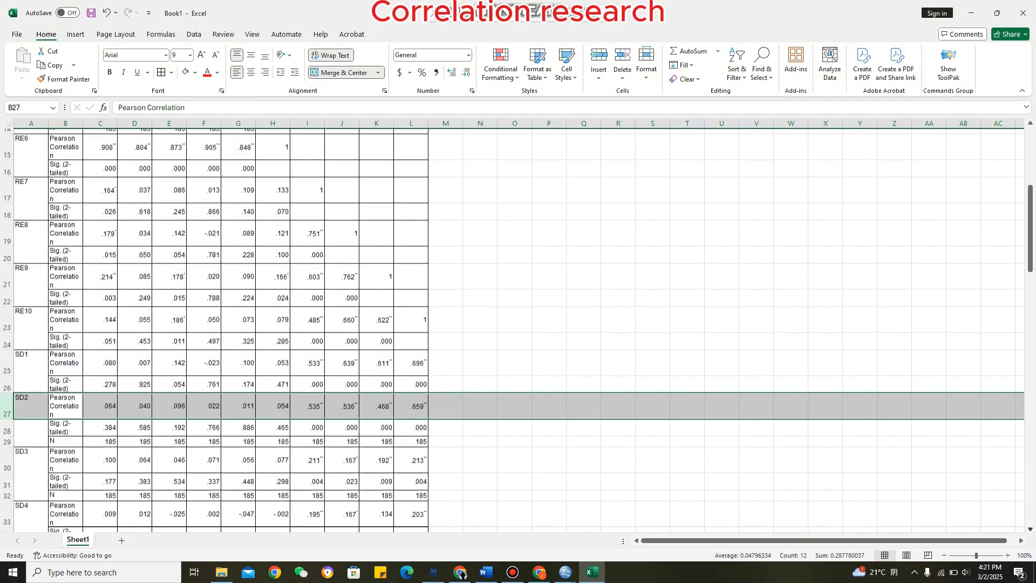
scroll(518, 330, down, 1)
click(756, 443)
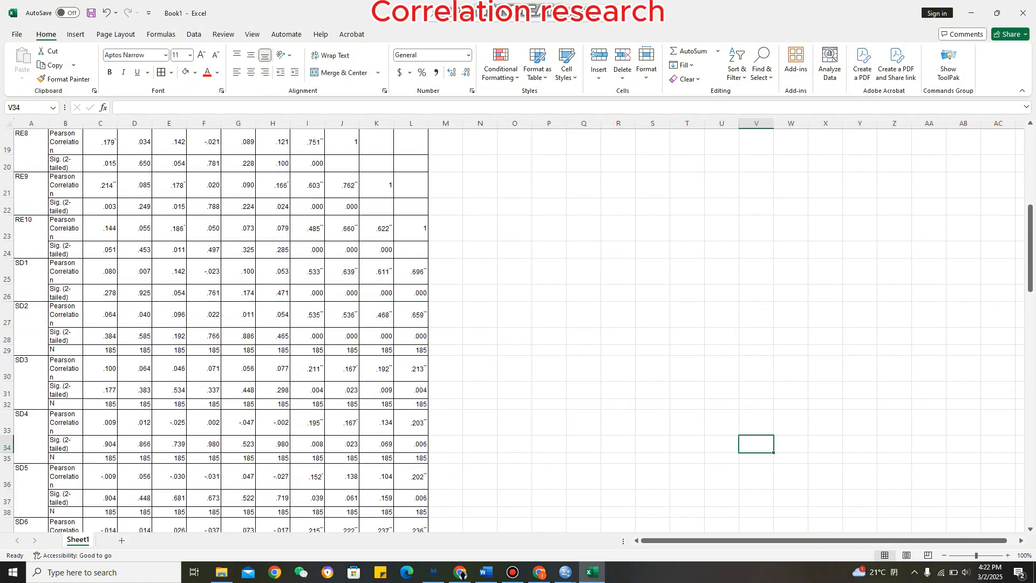
click(8, 349)
right_click(7, 350)
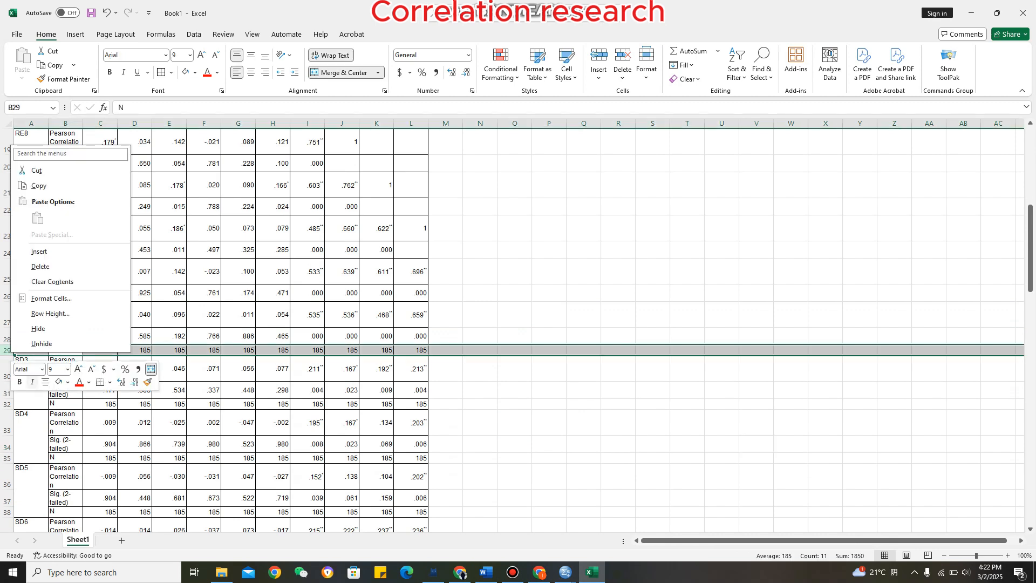
click(41, 266)
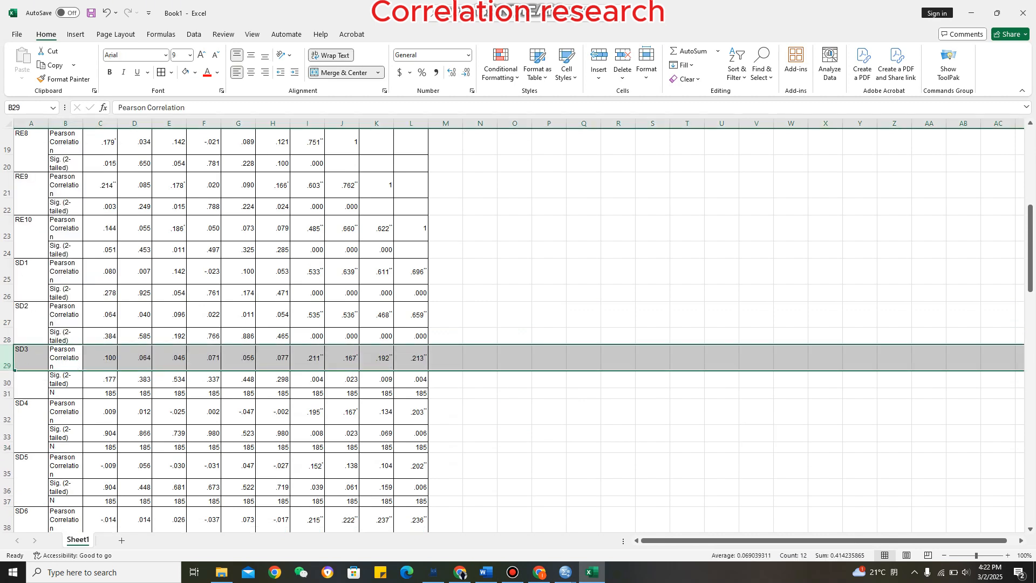
click(618, 434)
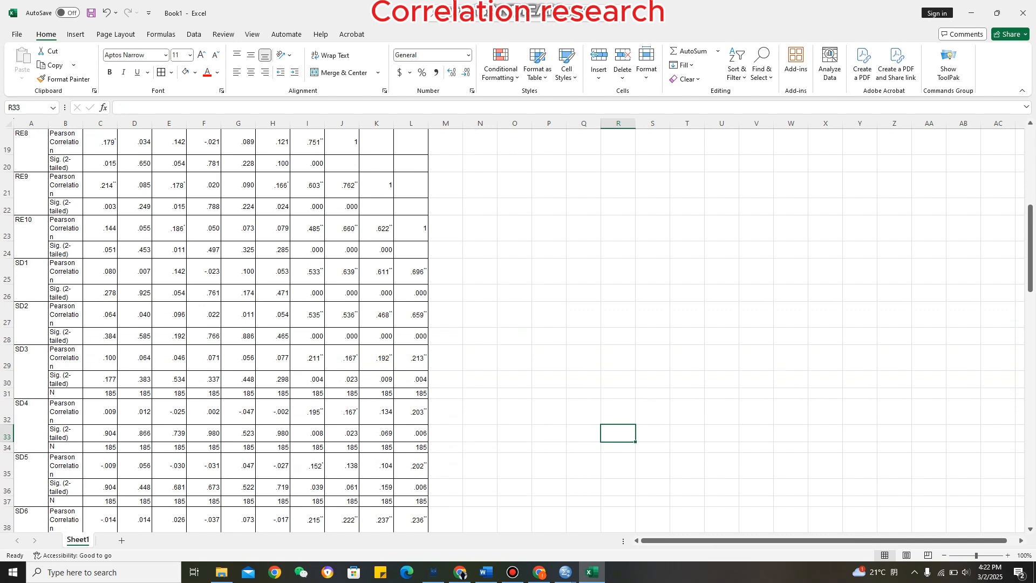
Delete the N row of the SD4 item and the N row of the SD5 item
click(7, 447)
right_click(7, 448)
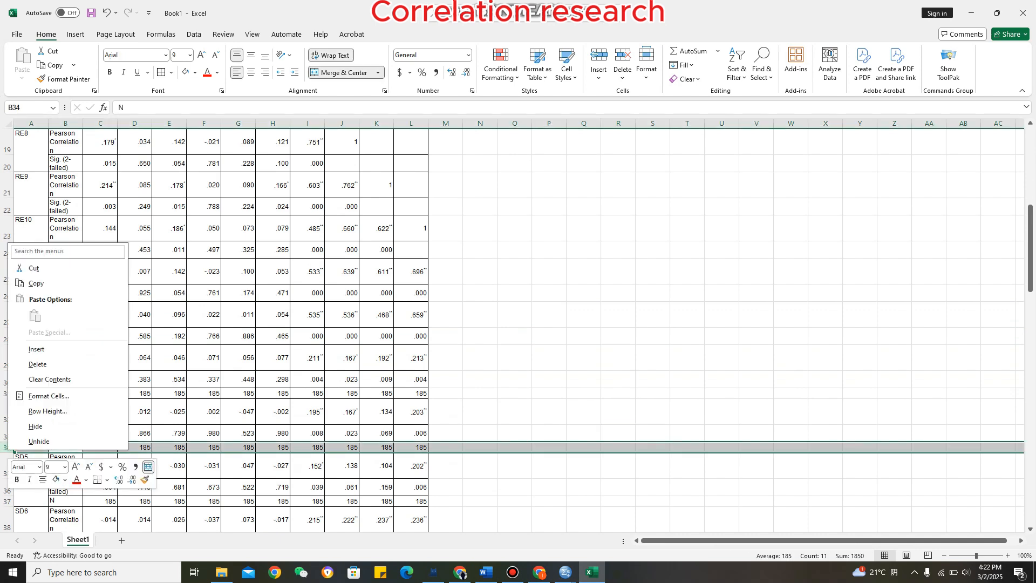
click(38, 364)
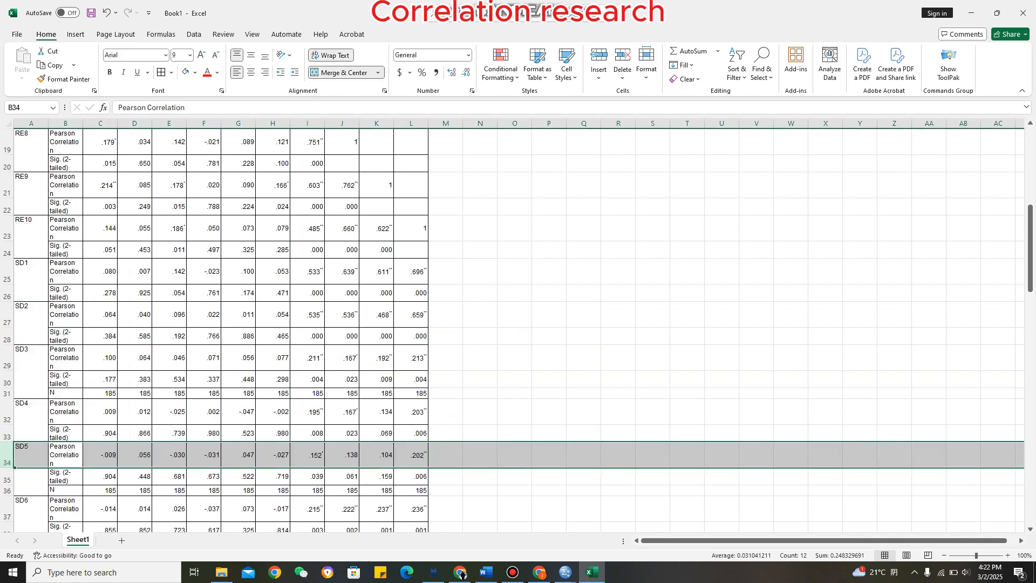
click(584, 508)
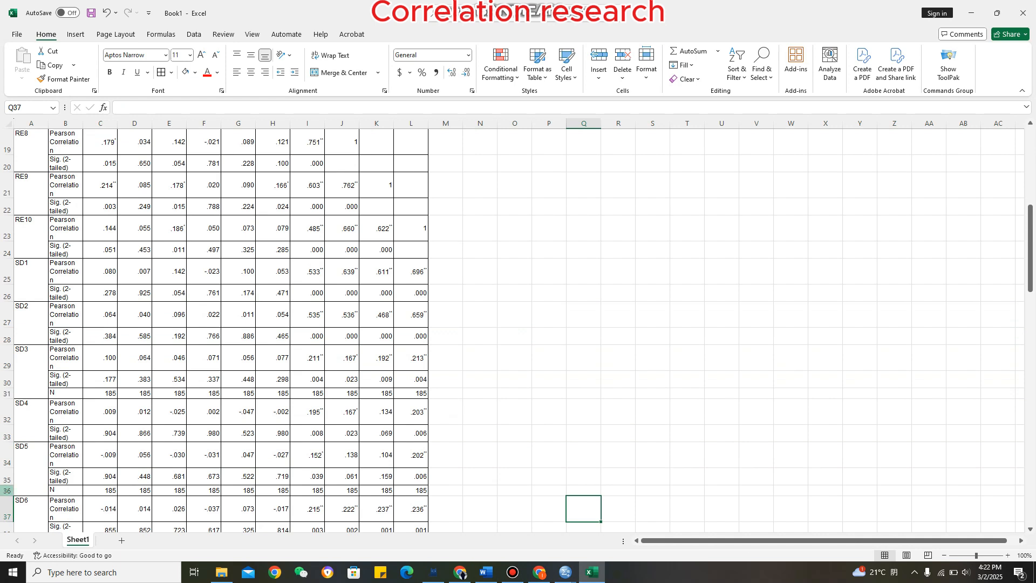
click(7, 490)
right_click(8, 491)
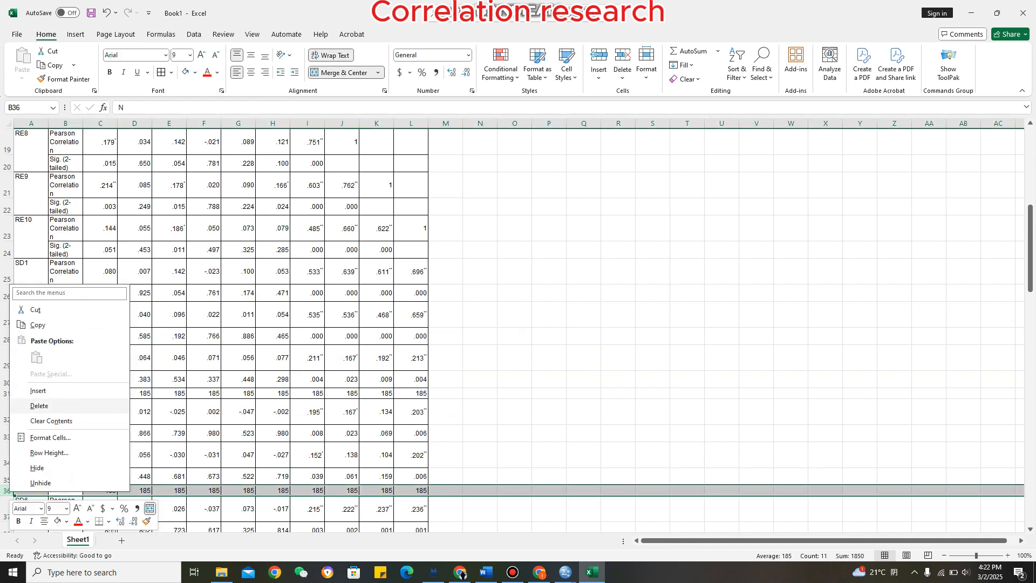
click(38, 406)
click(583, 530)
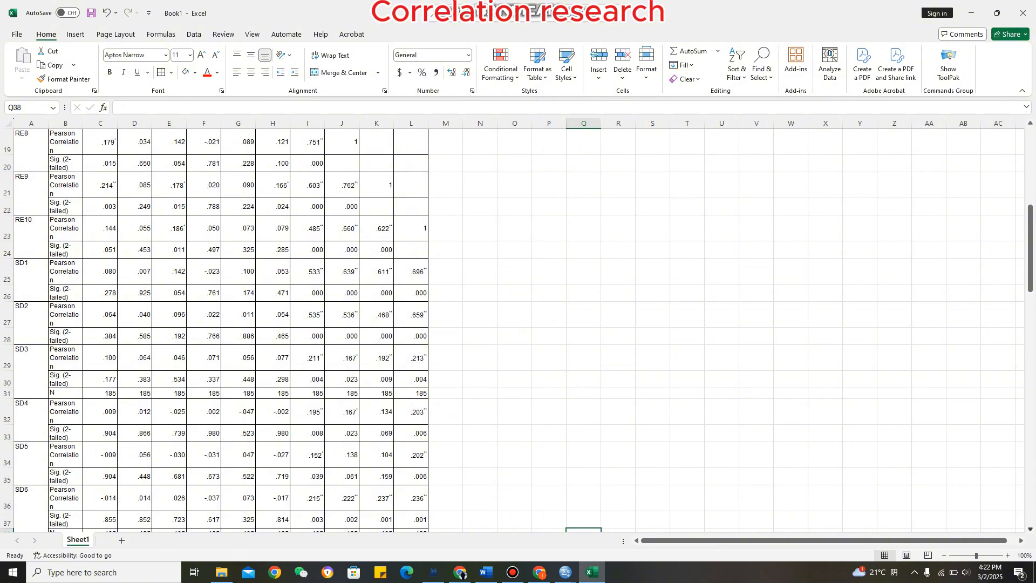
Delete the N row of the SD6 item and the N row of the SD7 item
scroll(518, 331, down, 3)
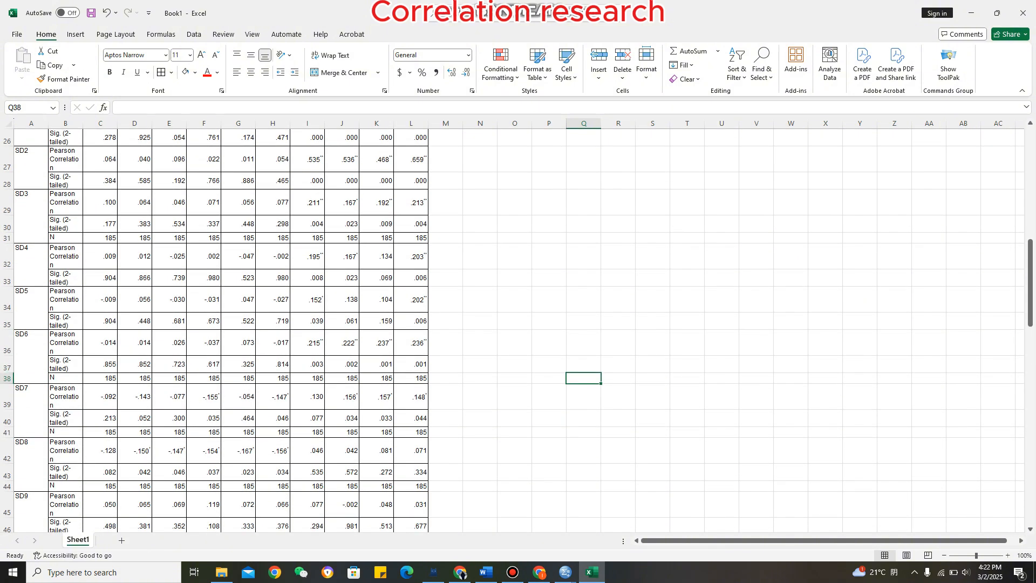
click(6, 378)
right_click(7, 379)
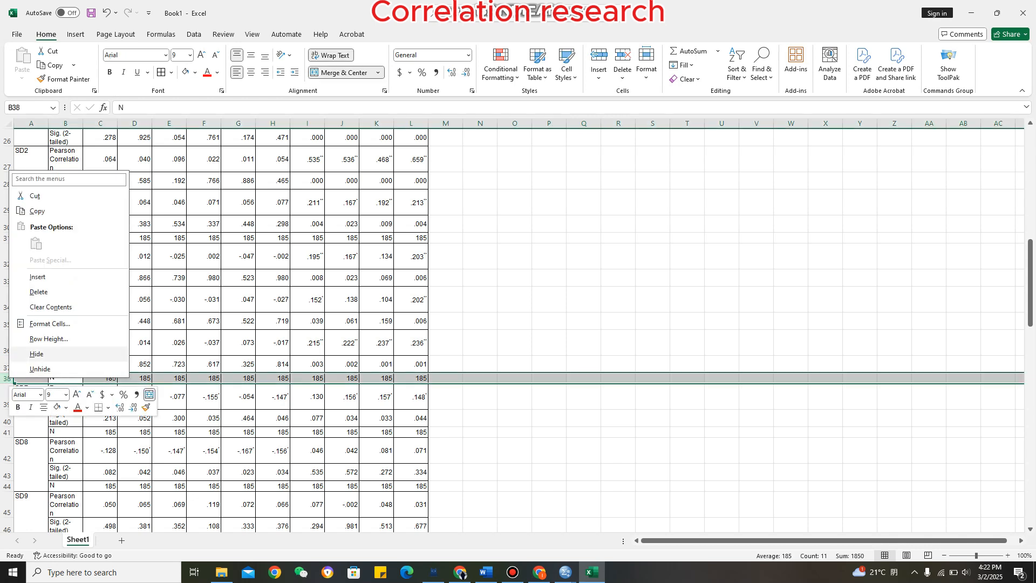
click(39, 292)
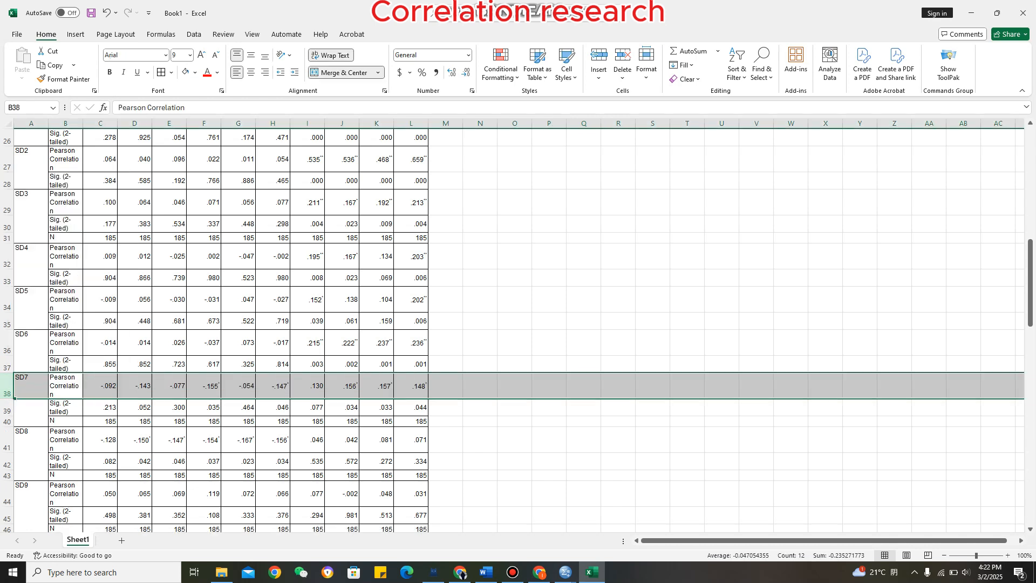
click(7, 421)
right_click(7, 421)
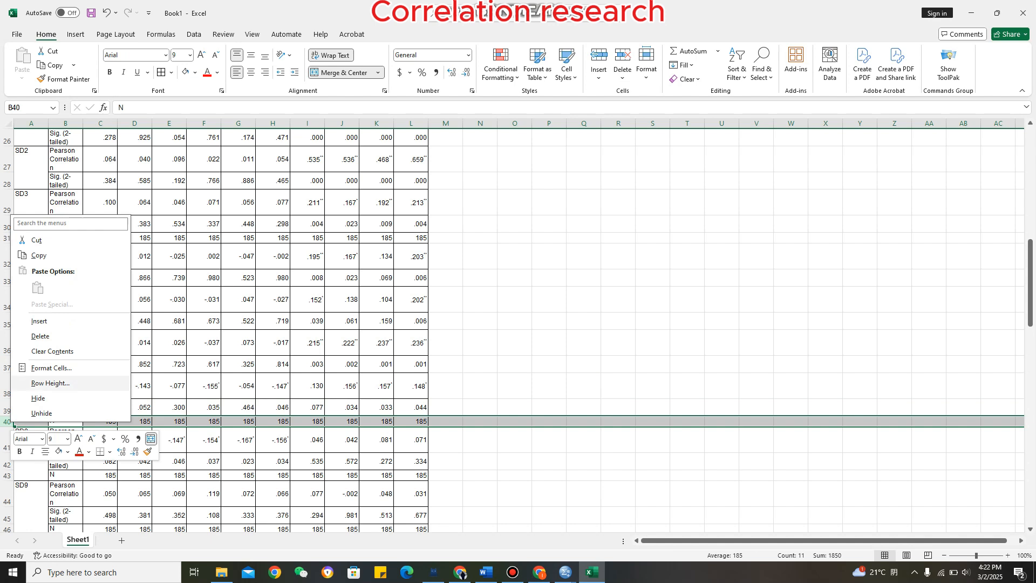
click(40, 336)
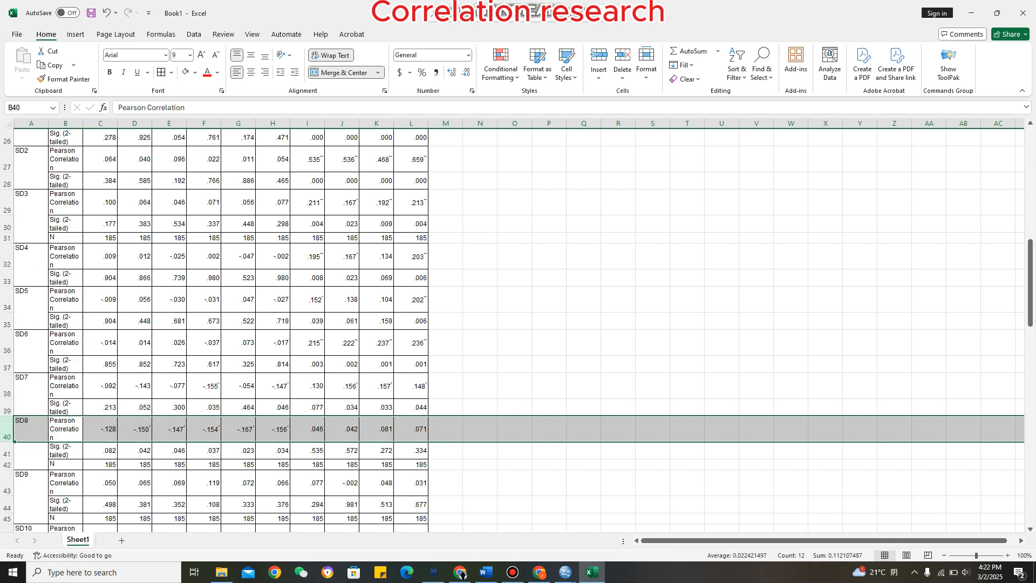
Delete the N row of the SD8 item and the N row of the SD9 item
click(7, 464)
right_click(6, 464)
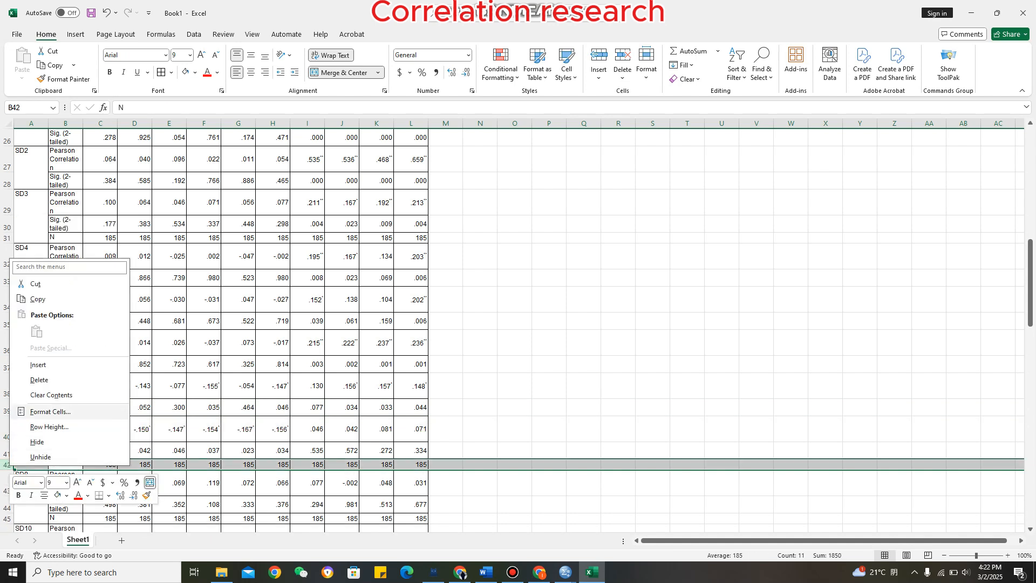
click(39, 380)
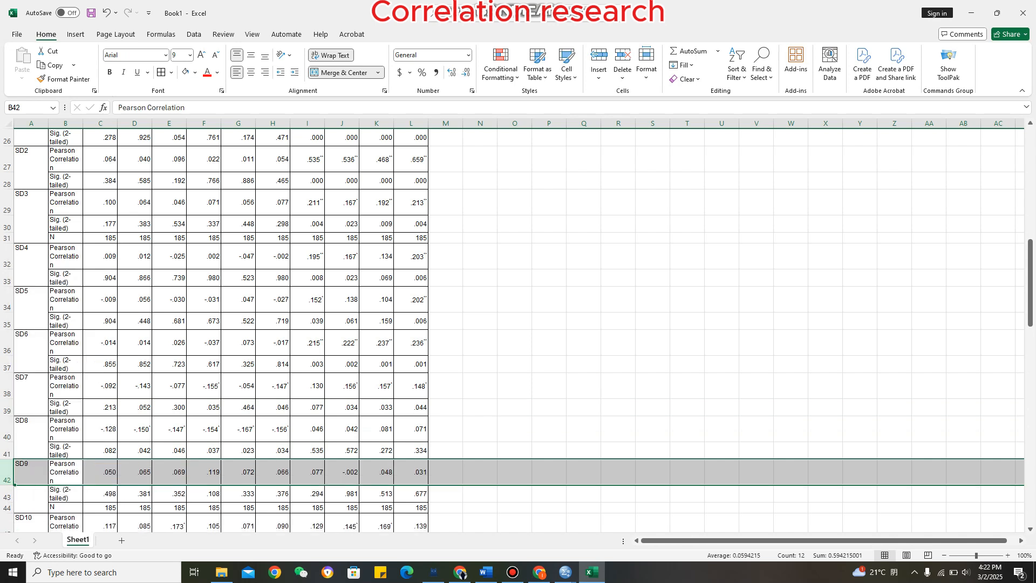
click(7, 507)
right_click(8, 508)
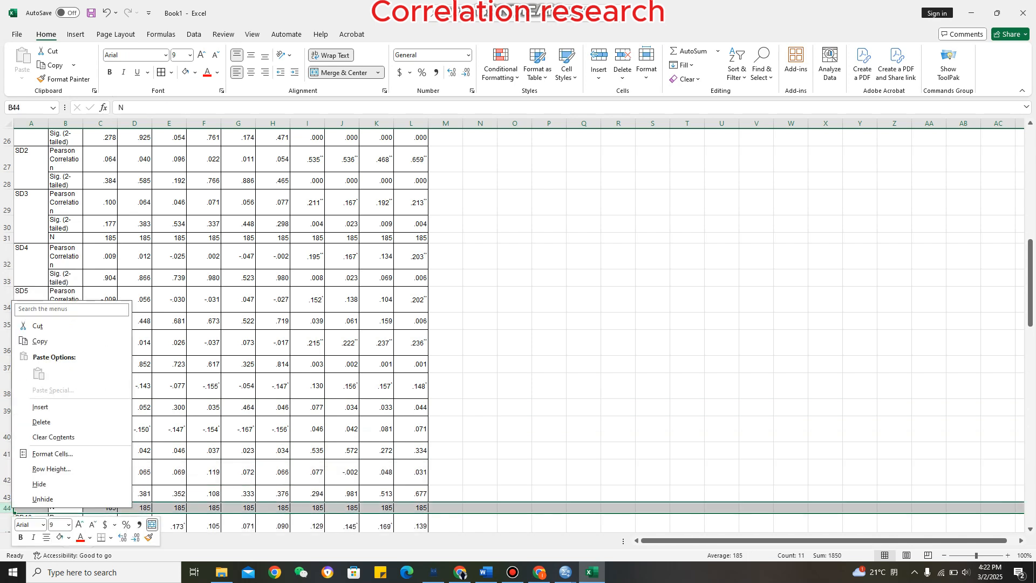
click(39, 422)
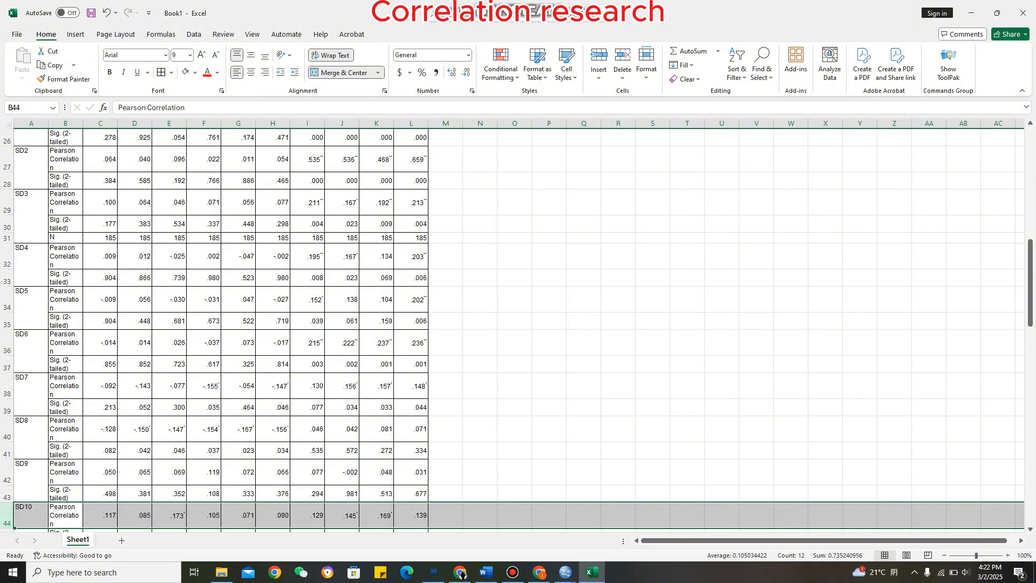
click(549, 473)
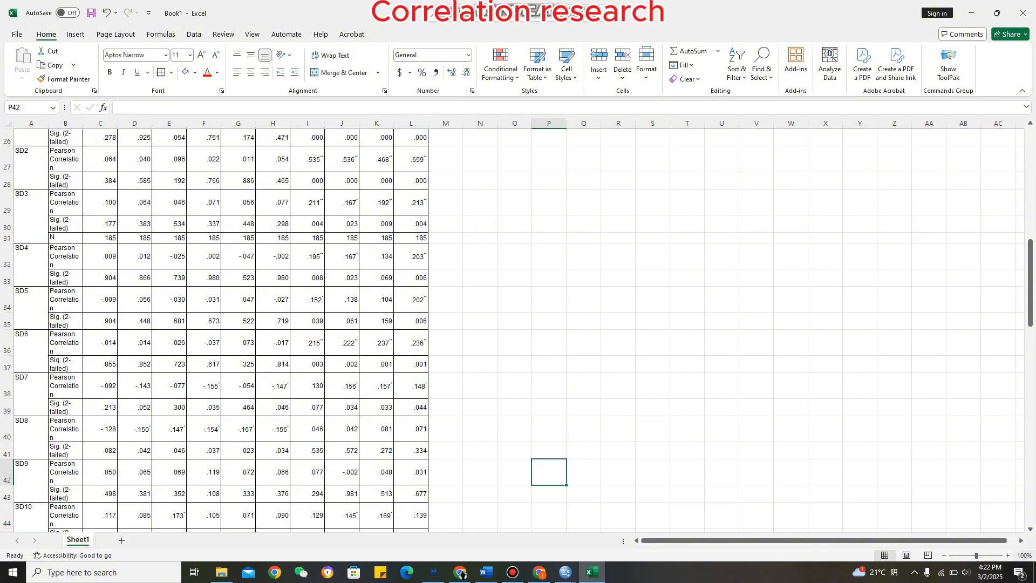
scroll(512, 331, down, 3)
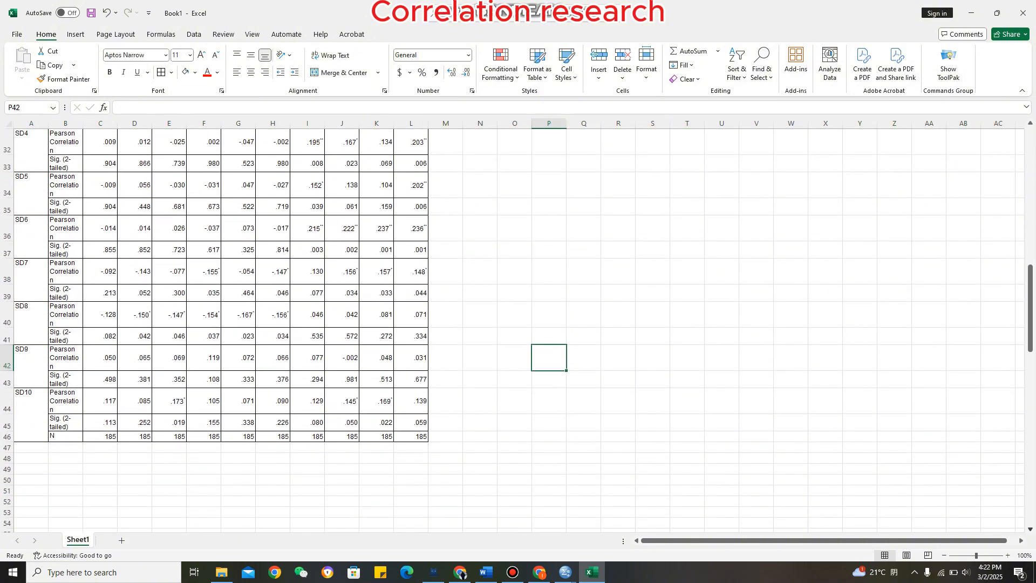
Delete the N row of the SD10 item at the end of the correlation table
scroll(512, 331, down, 3)
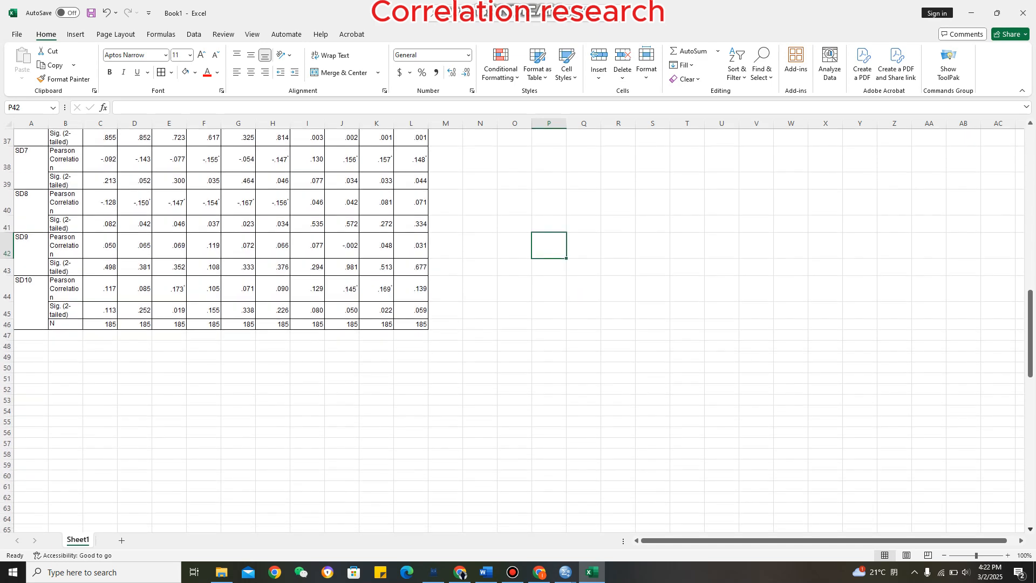
scroll(511, 331, down, 1)
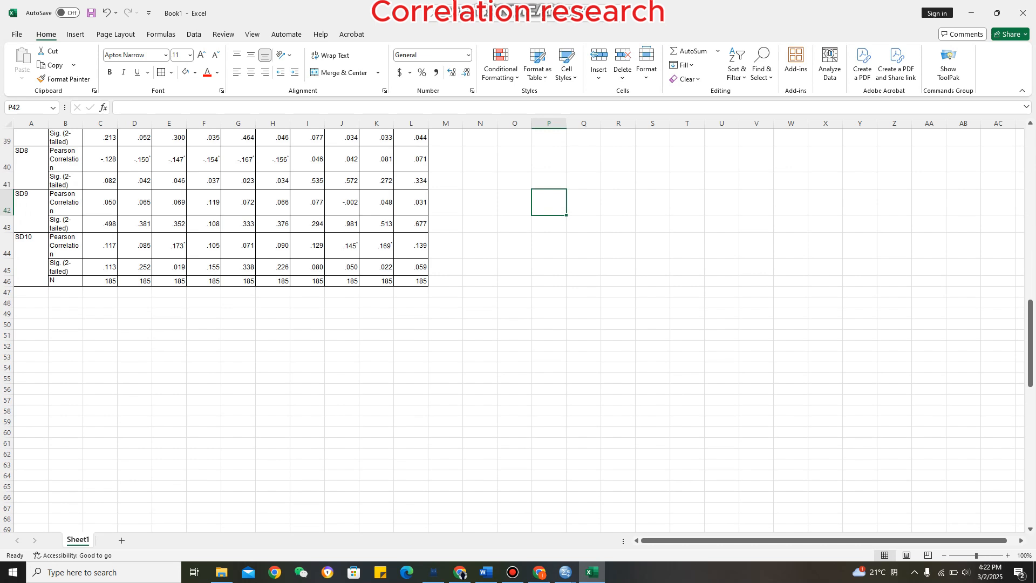
right_click(7, 282)
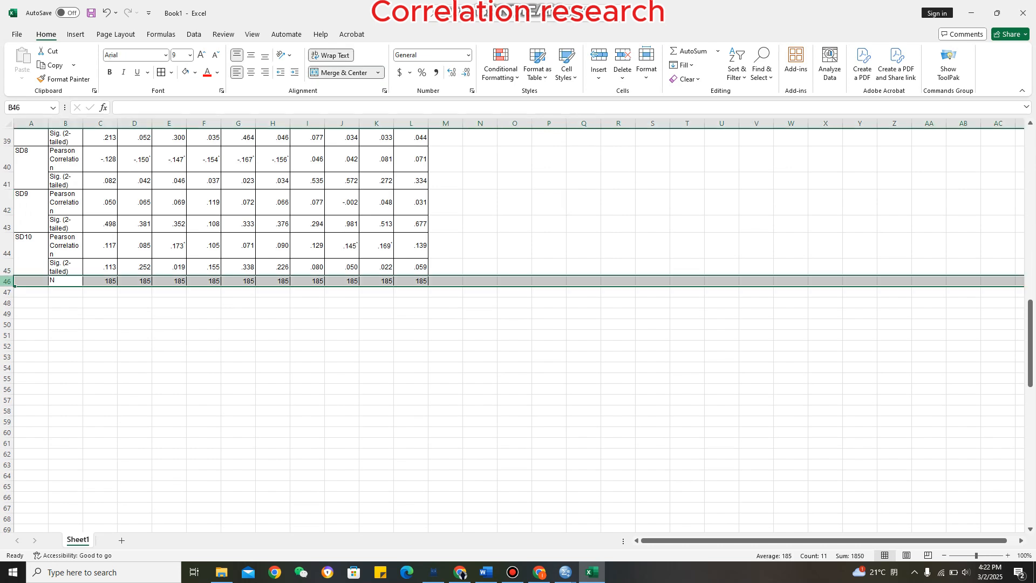
click(39, 404)
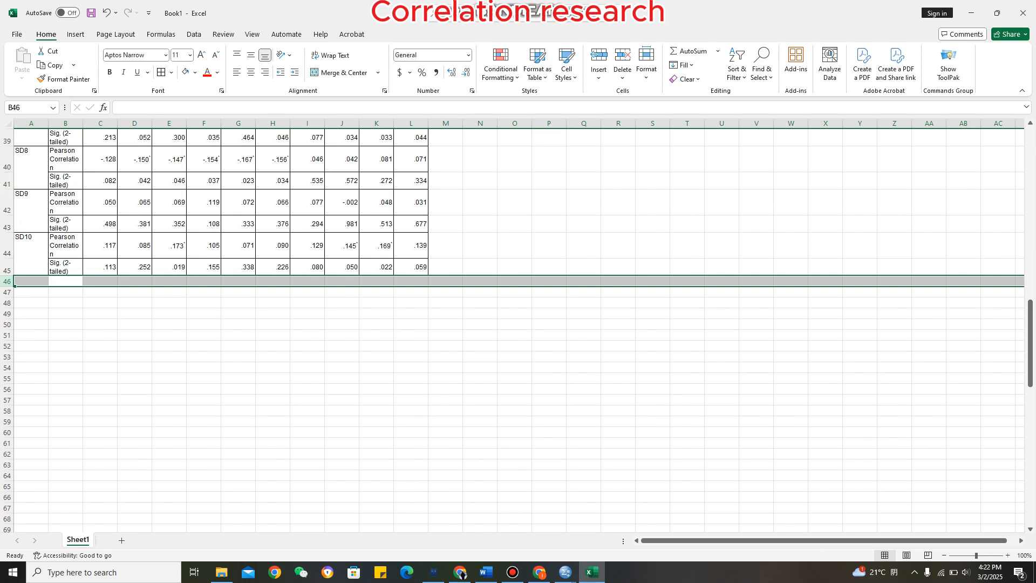
scroll(518, 329, up, 2)
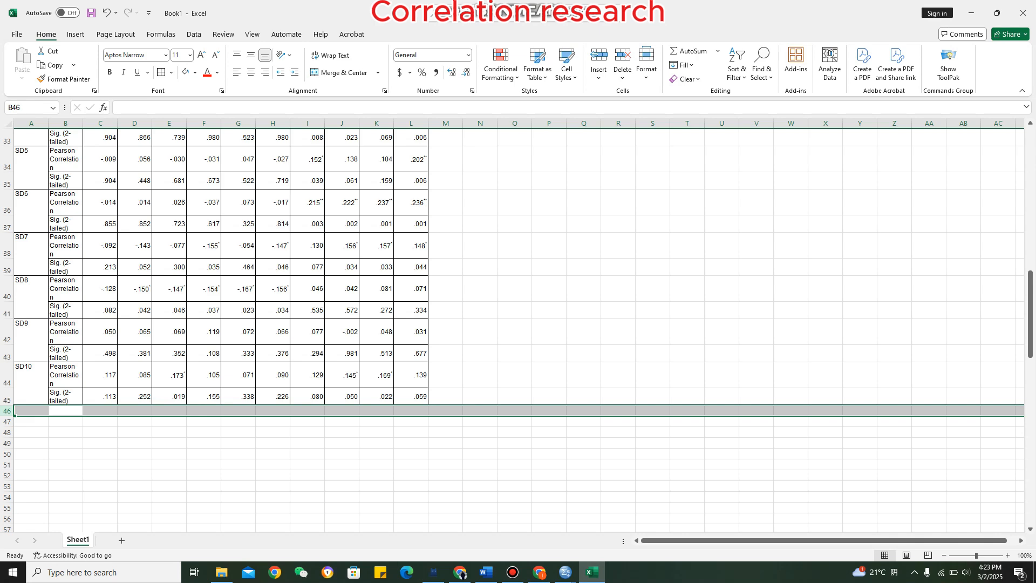
click(618, 332)
Look through the correlation table for leftover N rows and delete the N row of the SD3 item
drag(1031, 313, 1030, 255)
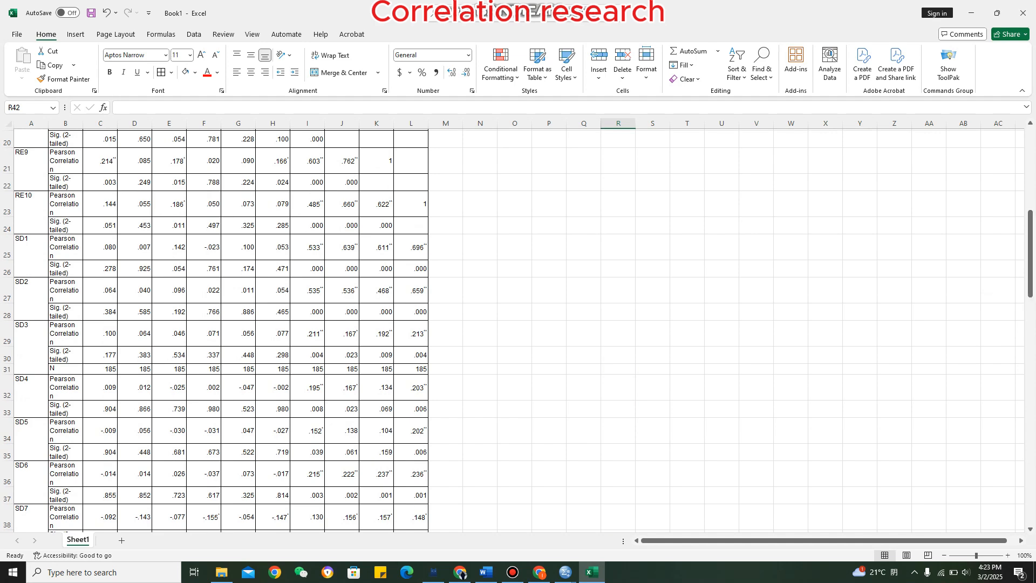
scroll(243, 324, up, 7)
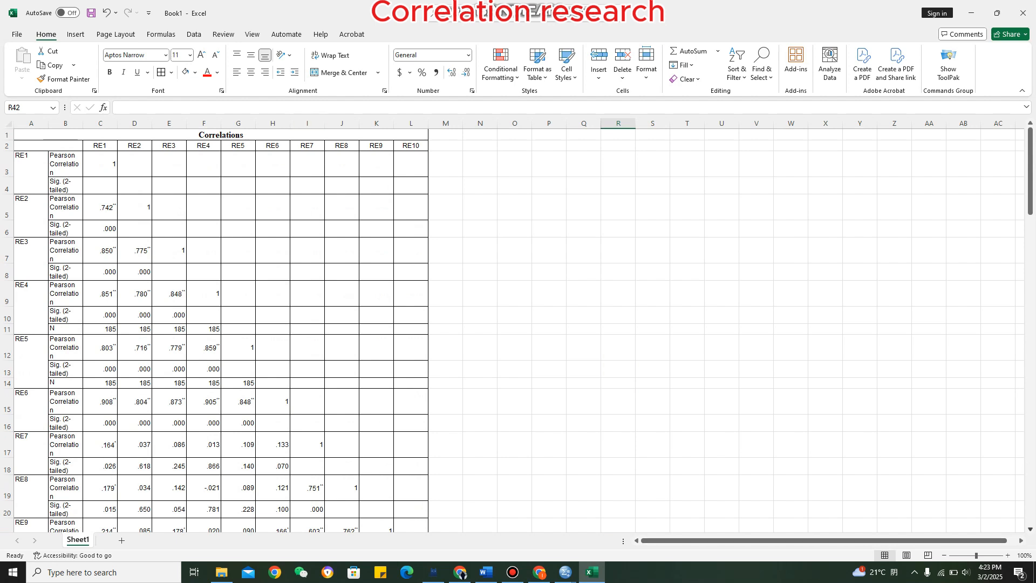
scroll(513, 329, down, 3)
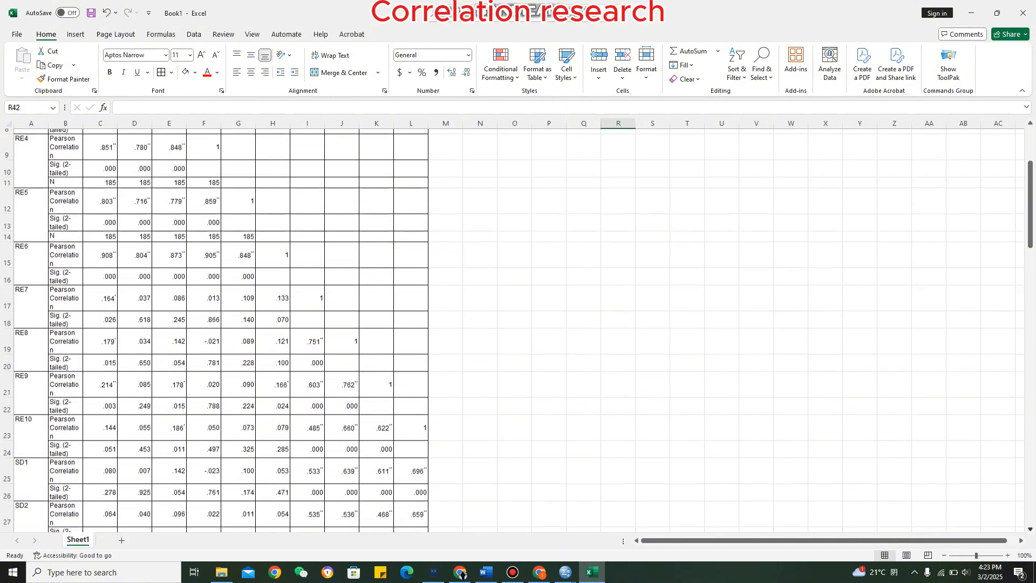
scroll(513, 330, down, 3)
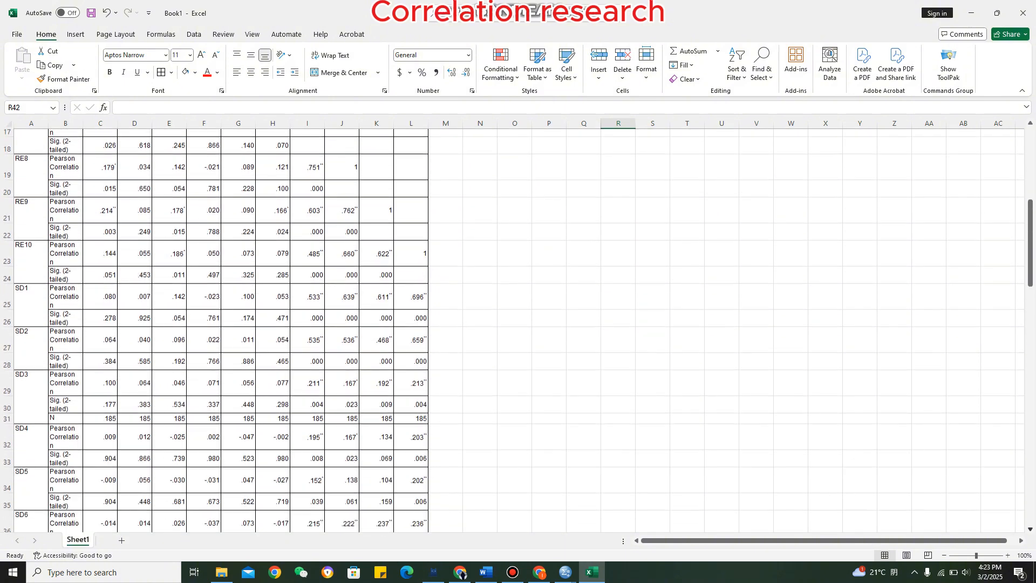
scroll(513, 329, down, 3)
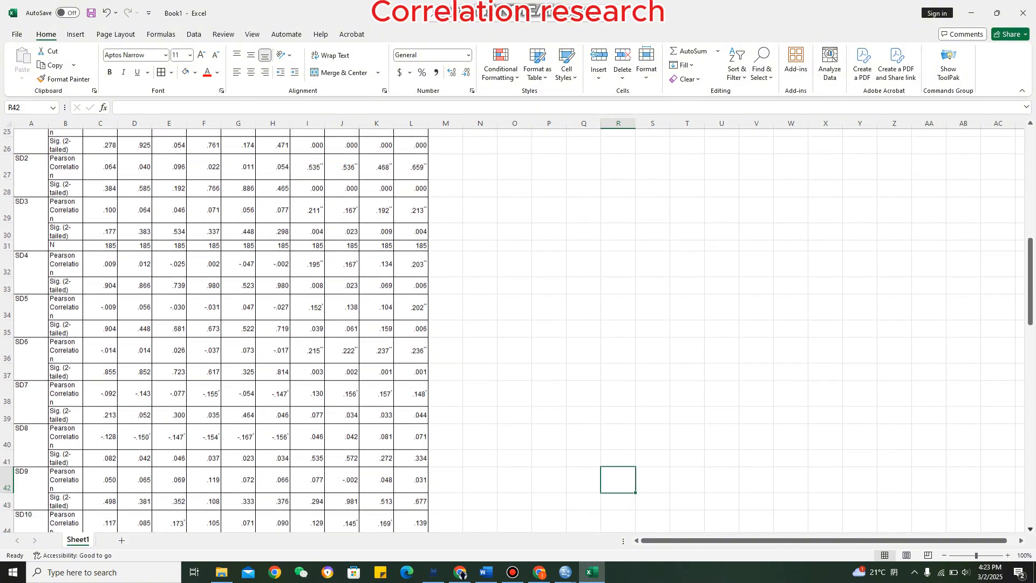
scroll(513, 329, down, 3)
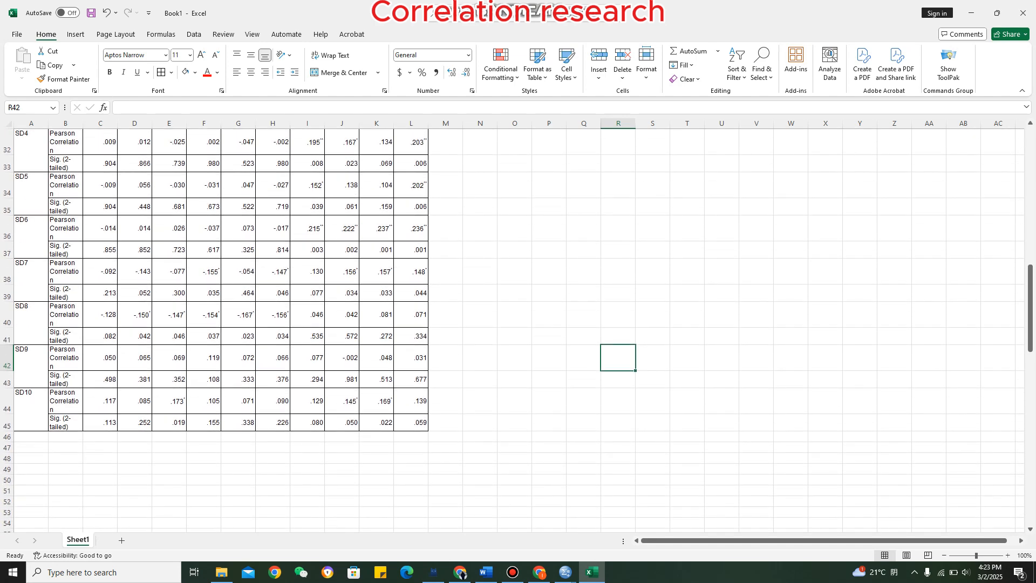
drag(1030, 311, 1030, 280)
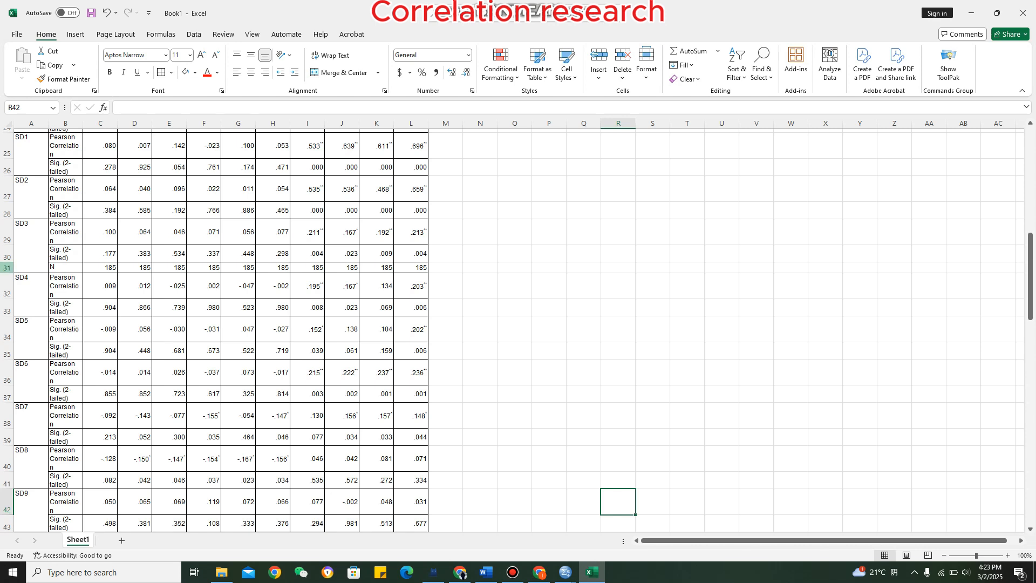
click(8, 267)
right_click(7, 267)
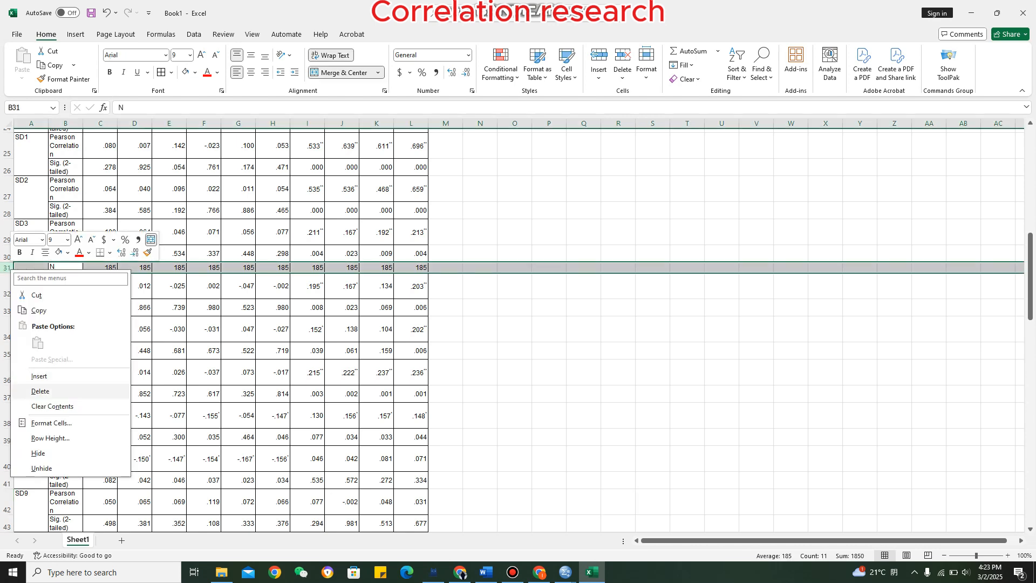
click(40, 391)
click(653, 405)
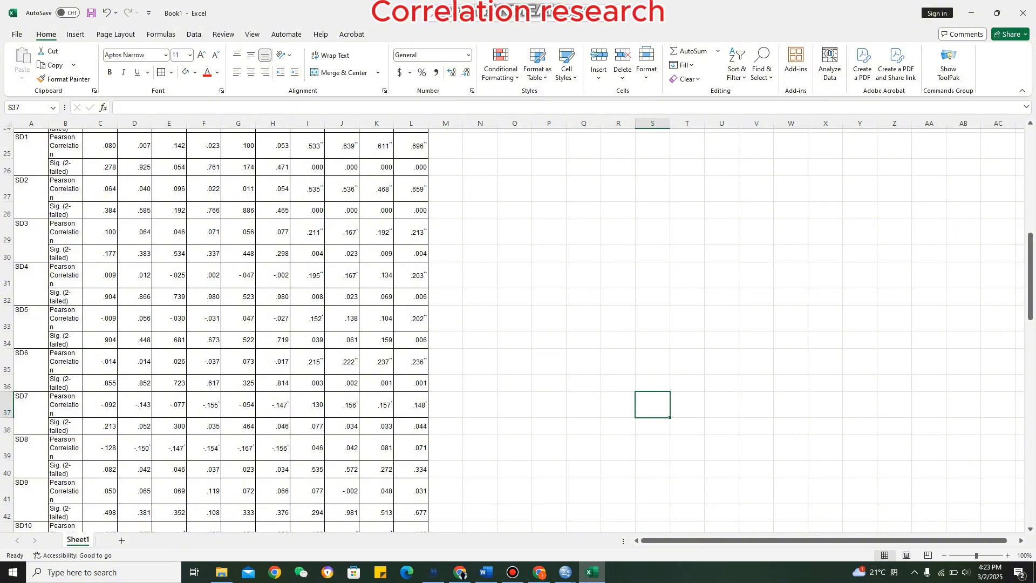
Review the correlation table from RE1 to SD10 for any remaining N rows
scroll(518, 330, down, 2)
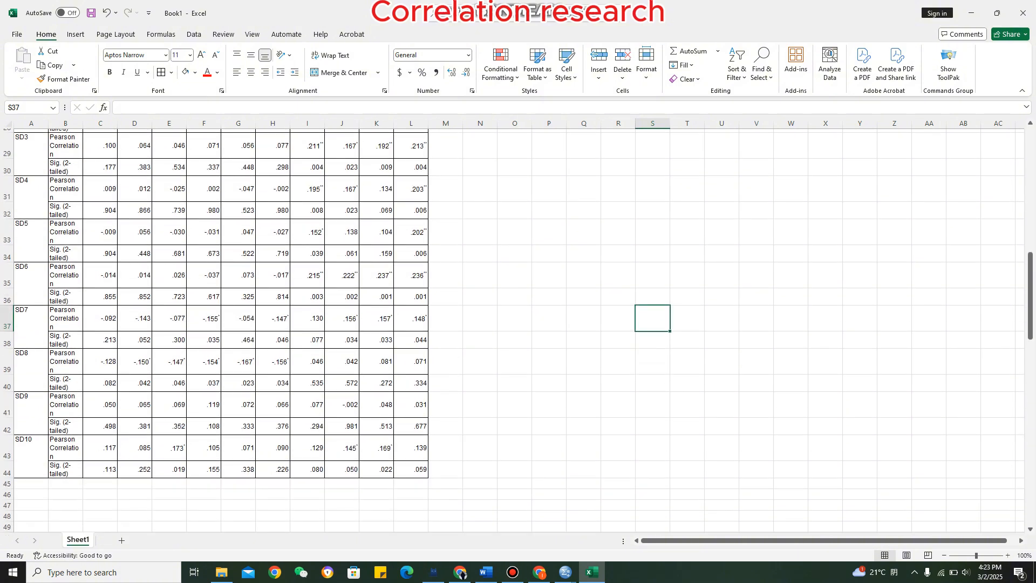
scroll(518, 330, up, 4)
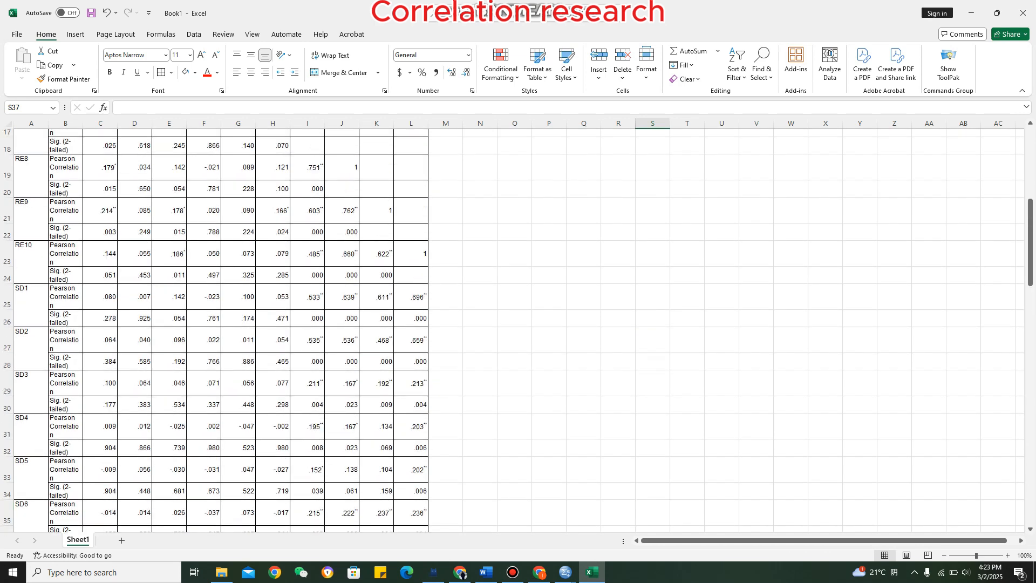
scroll(518, 331, up, 5)
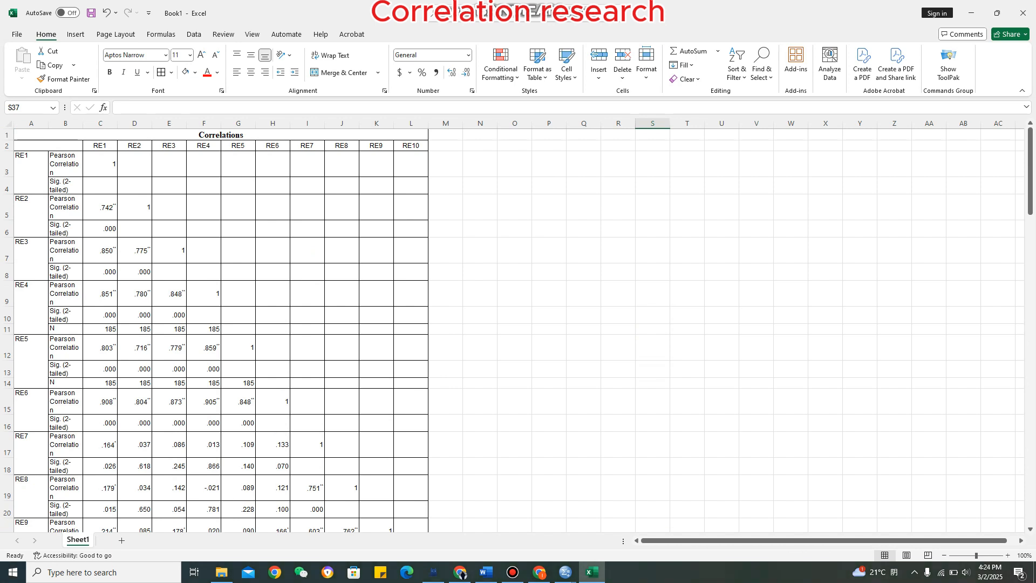
scroll(518, 330, down, 18)
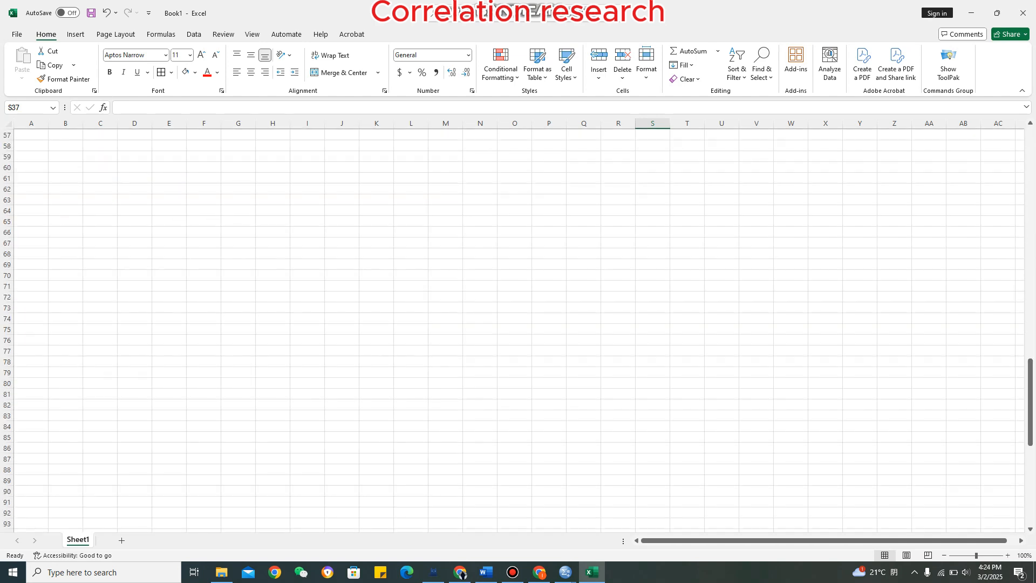
drag(1031, 388, 1030, 157)
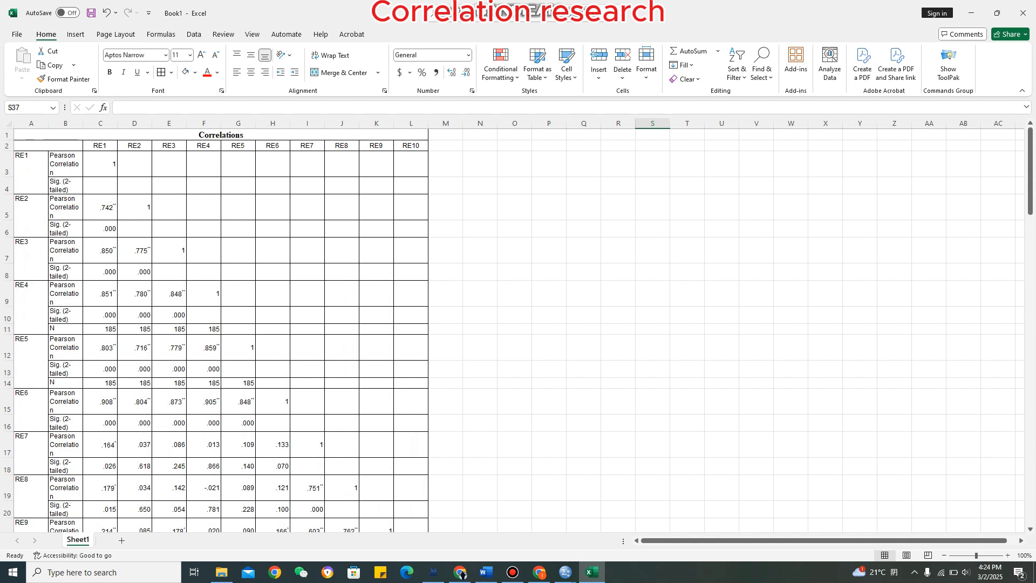